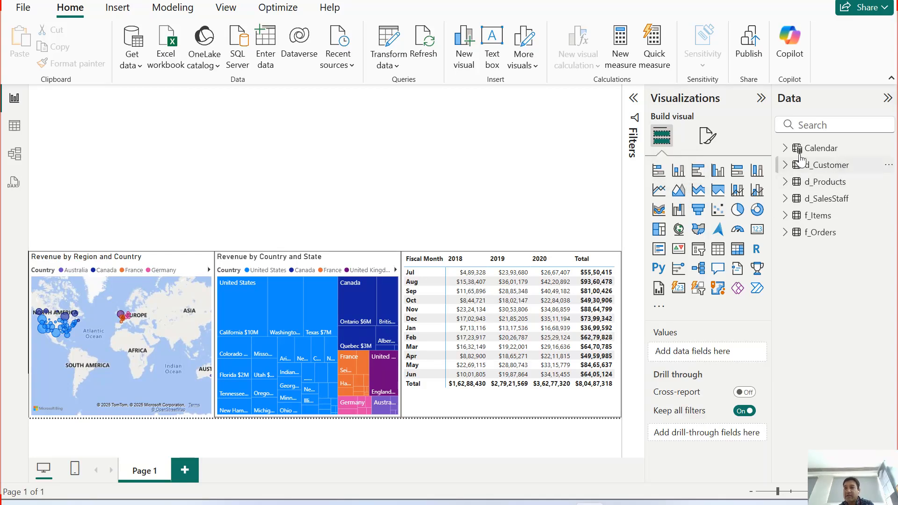
Step: Expand the Calendar table, insert an area chart in the empty upper page area and stretch it to the full page width
left_click(785, 147)
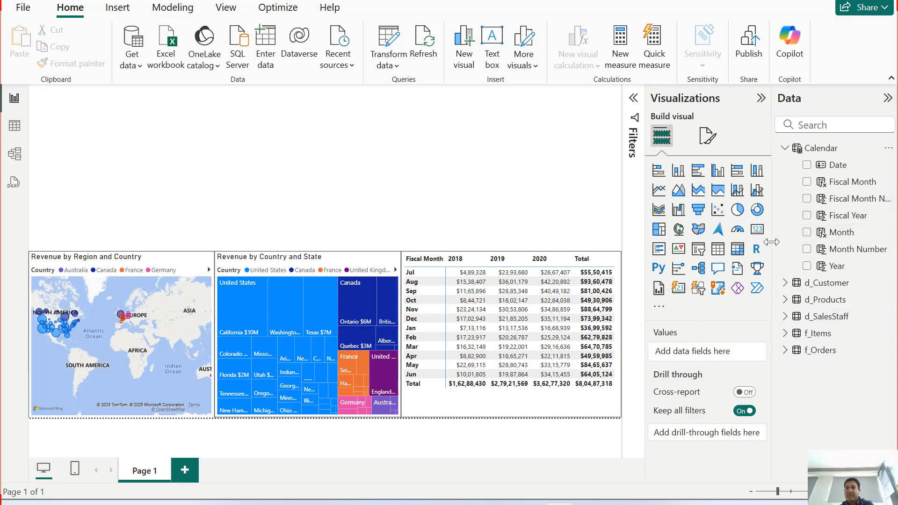
mouse_move(771, 241)
left_mouse_down()
mouse_move(747, 242)
mouse_move(773, 249)
left_mouse_up()
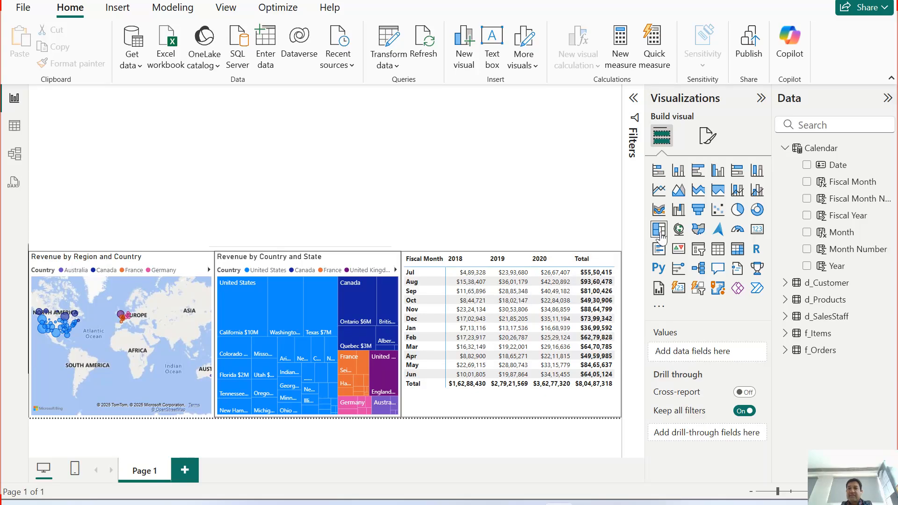
left_click(681, 199)
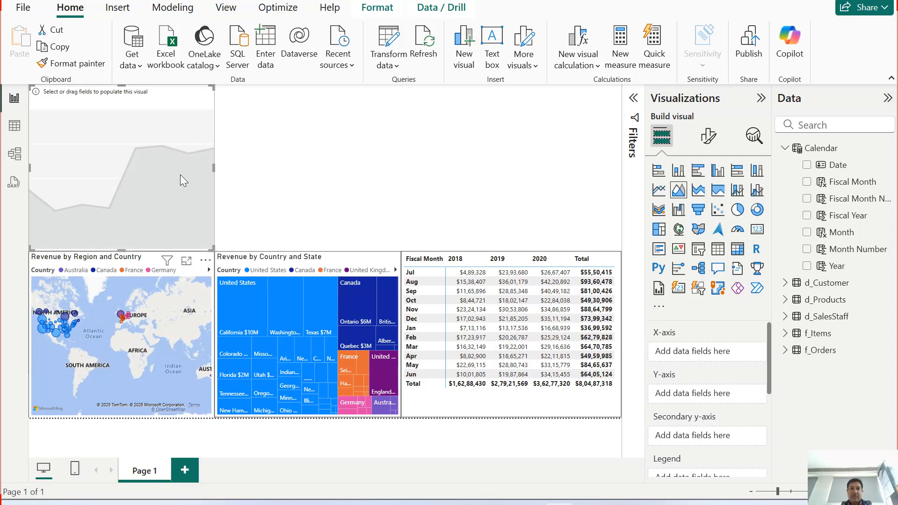
left_click_drag(215, 169, 621, 214)
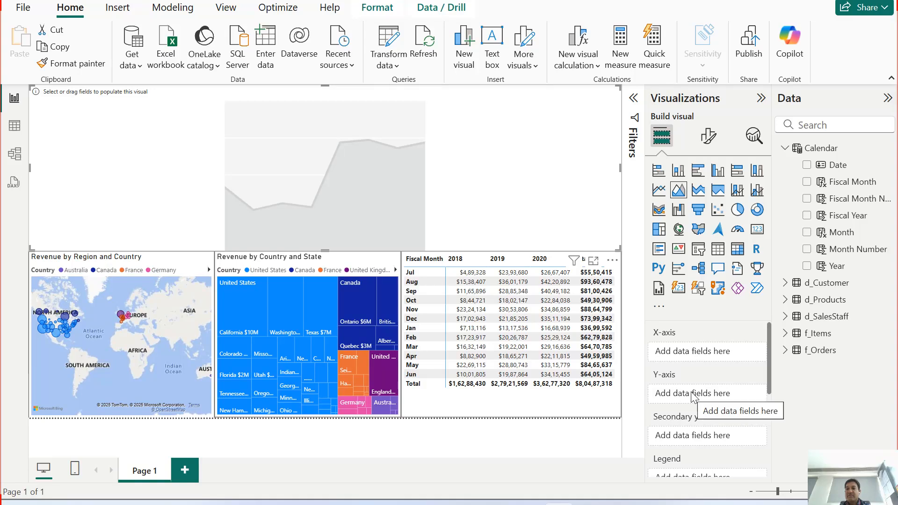
Step: Add the Revenue measure from f_Items to the area chart's Y-axis
left_click_drag(768, 382, 767, 405)
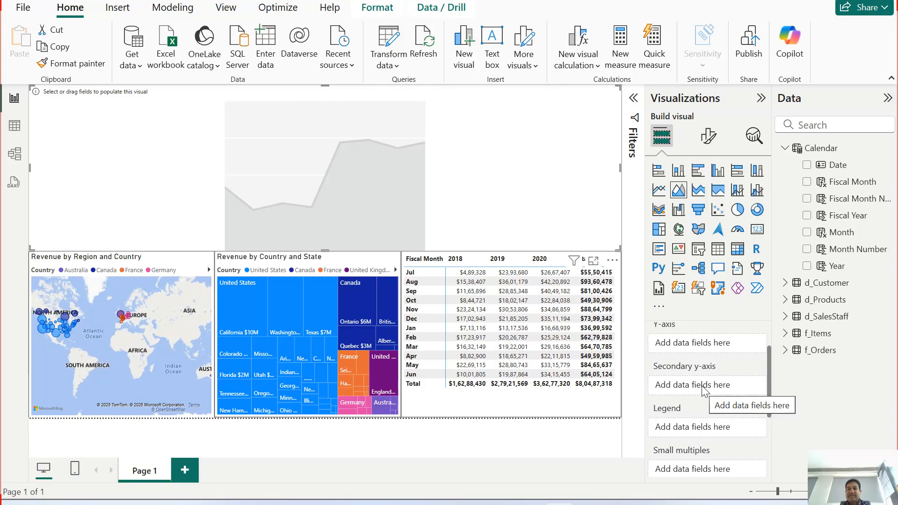
scroll(770, 411, "down", 2)
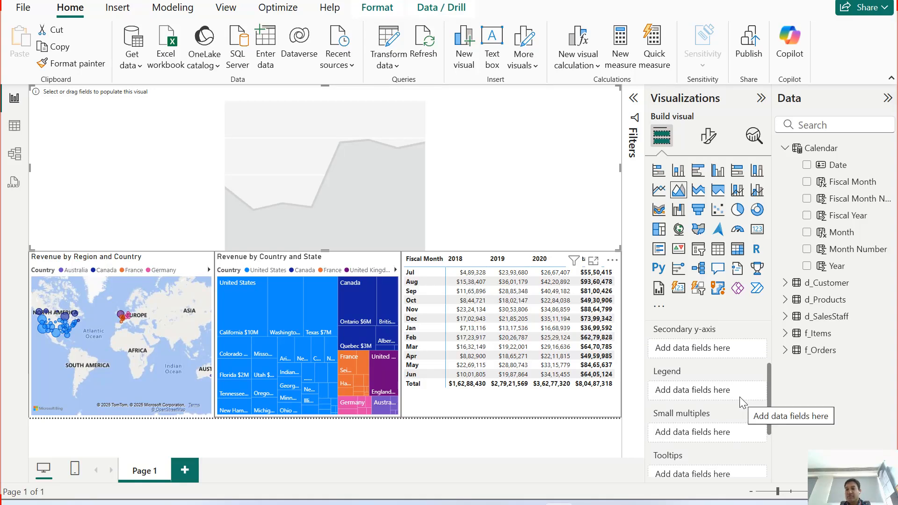
left_click_drag(768, 426, 771, 472)
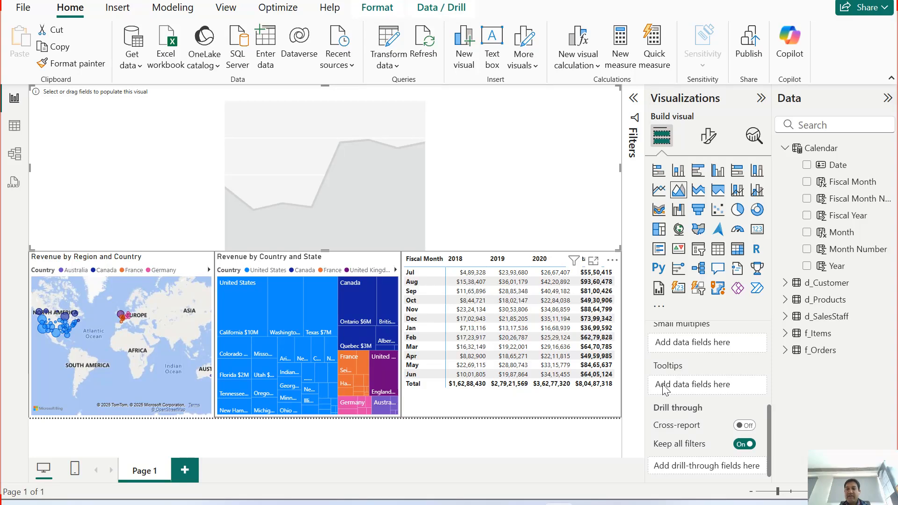
scroll(688, 391, "up", 3)
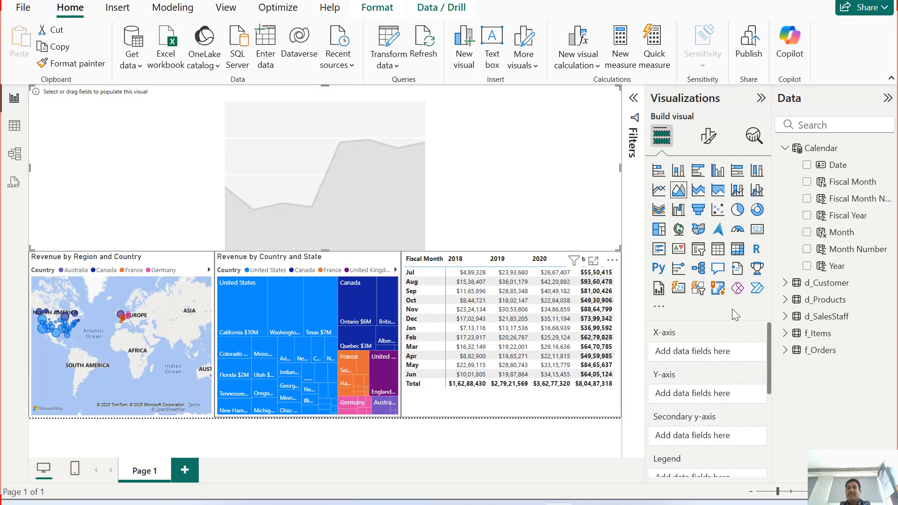
left_click(786, 334)
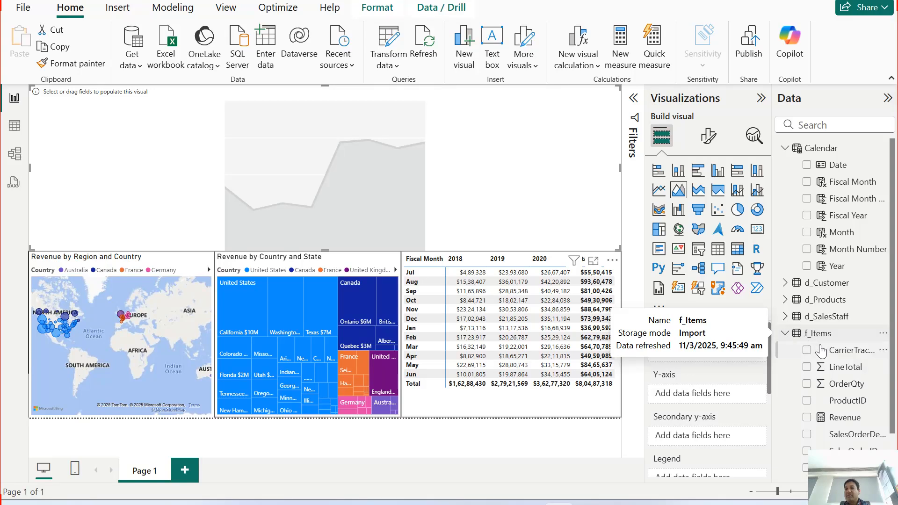
left_click_drag(894, 378, 894, 428)
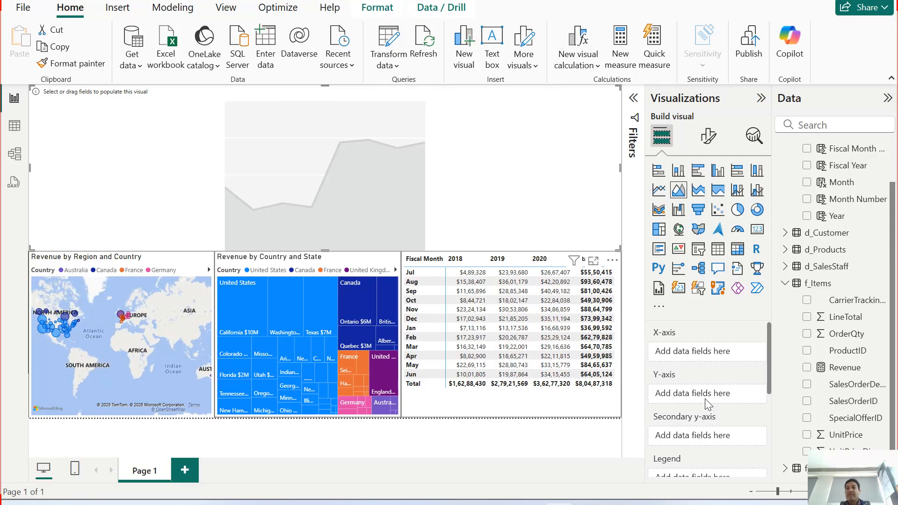
left_click(806, 370)
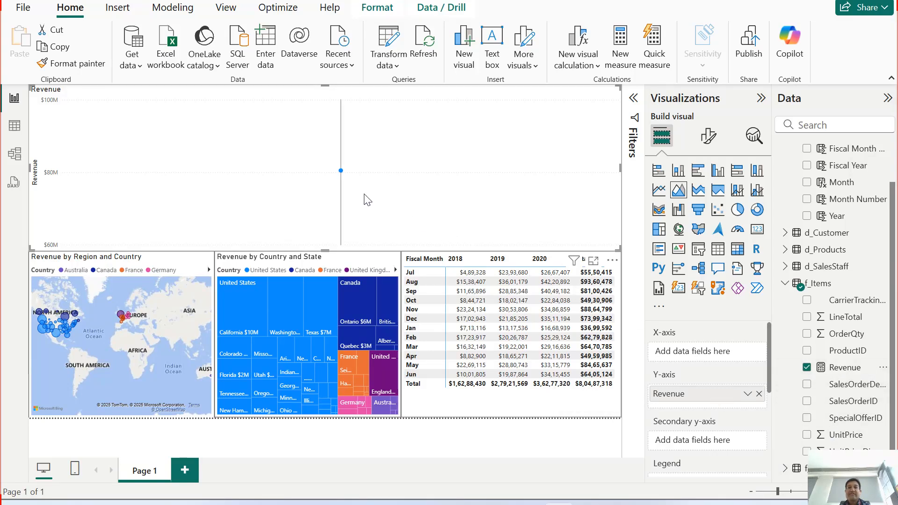
Step: Add the Year field from the Calendar table to the area chart's X-axis
mouse_move(341, 175)
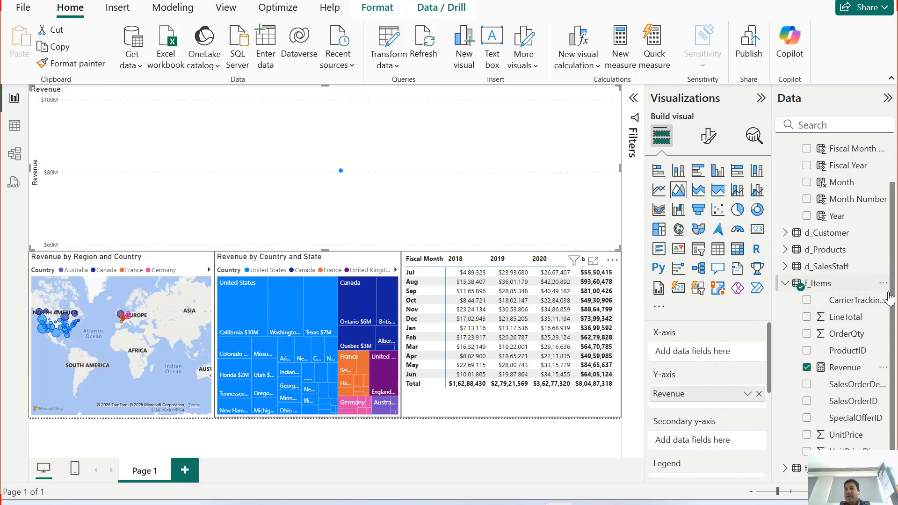
scroll(888, 297, "up", 2)
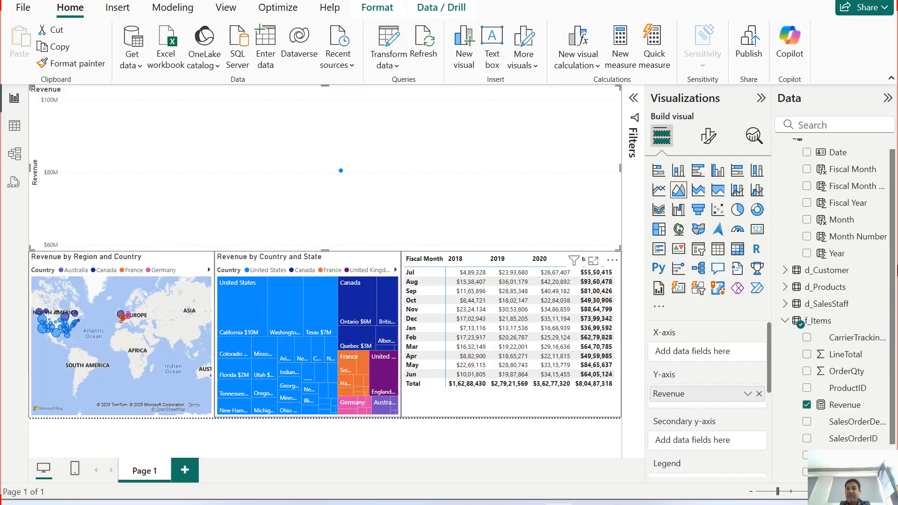
left_click_drag(835, 253, 724, 356)
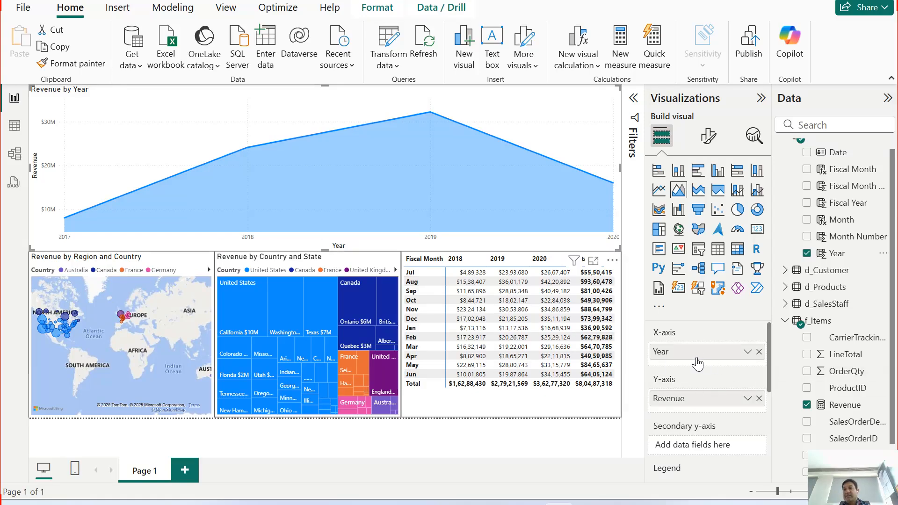
Step: Check the Calendar table's date columns and replace Year with Fiscal Year on the area chart's X-axis
left_click(14, 127)
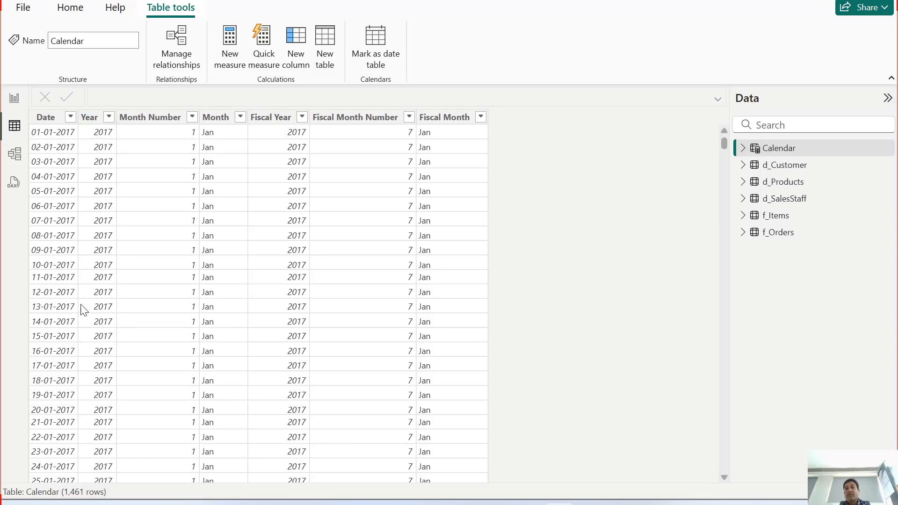
left_click(14, 97)
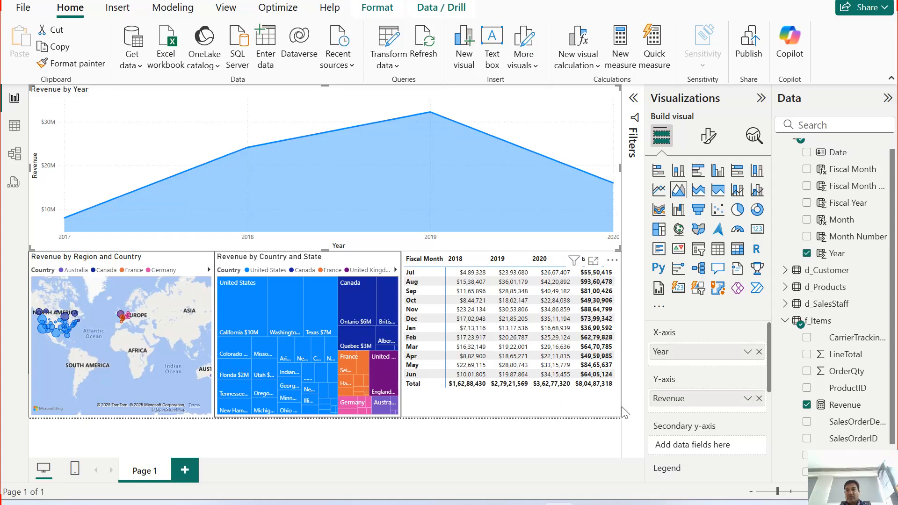
left_click(759, 352)
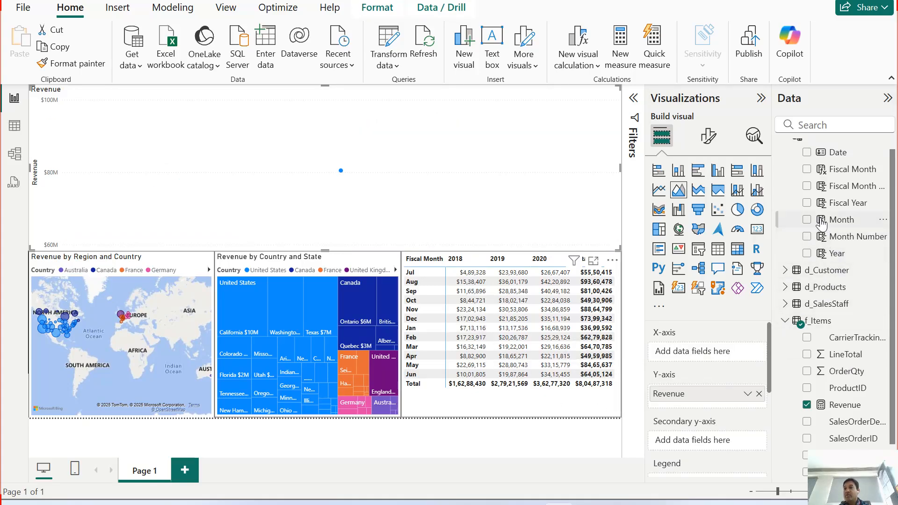
left_click(808, 204)
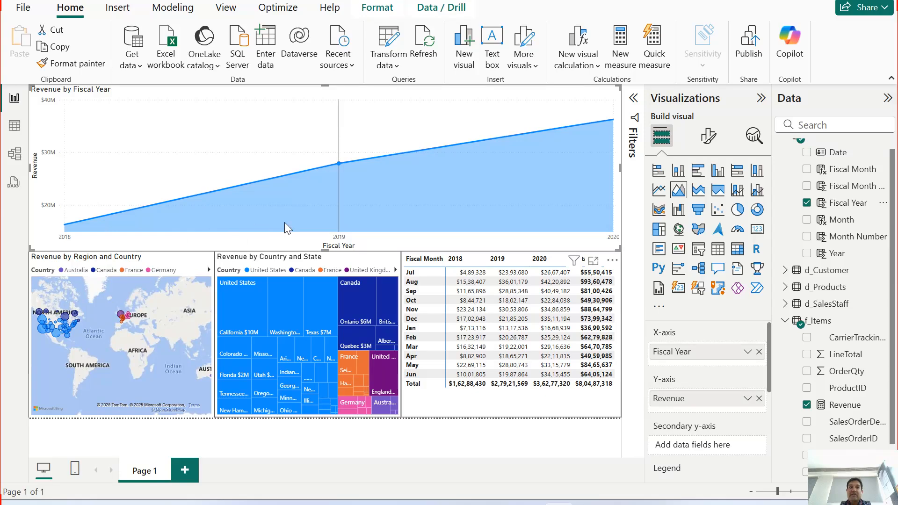
mouse_move(580, 187)
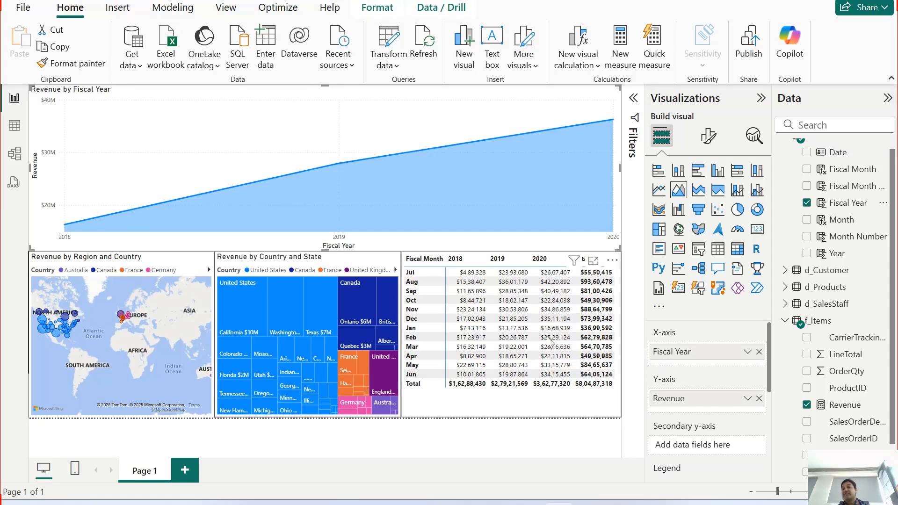
Step: Replace Fiscal Year with the calendar Year field on the area chart's X-axis
left_click(759, 352)
left_click_drag(839, 209, 726, 355)
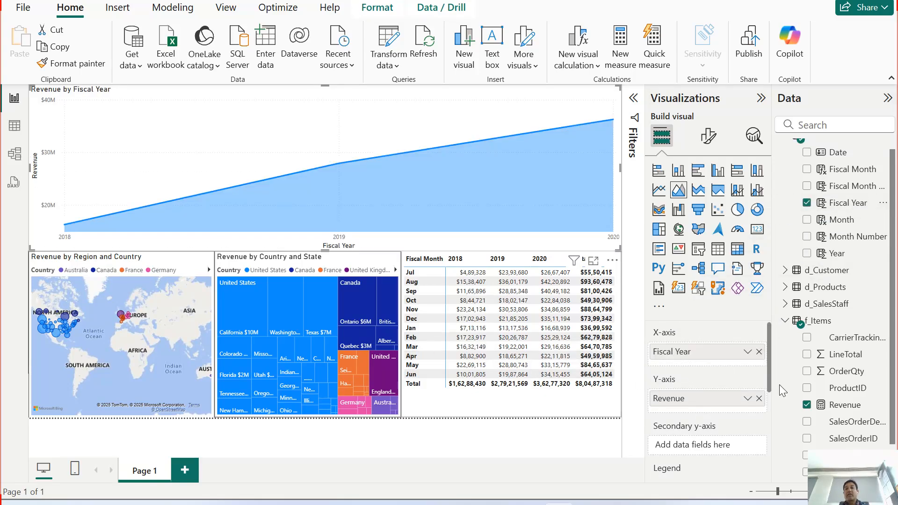
left_click(758, 352)
left_click_drag(837, 256, 727, 352)
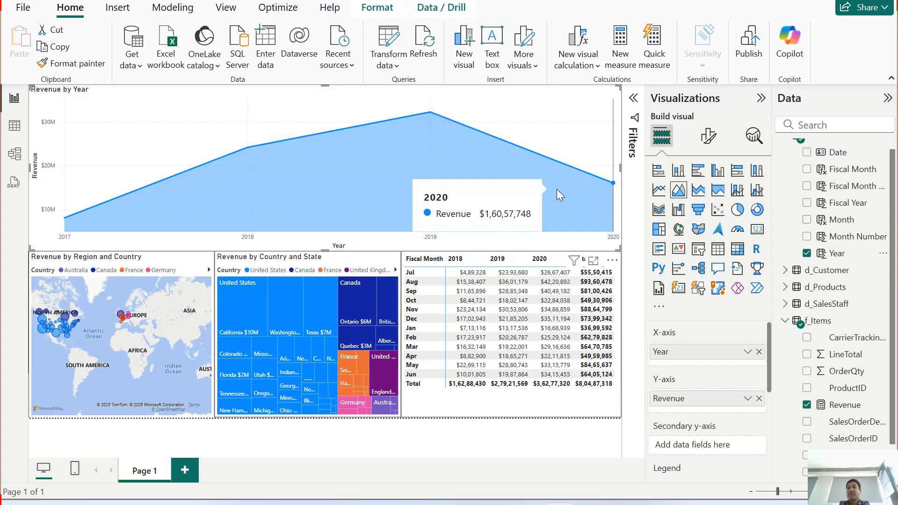
Step: Replace Fiscal Year with Year in the revenue matrix's columns and view its remaining columns
left_click(443, 273)
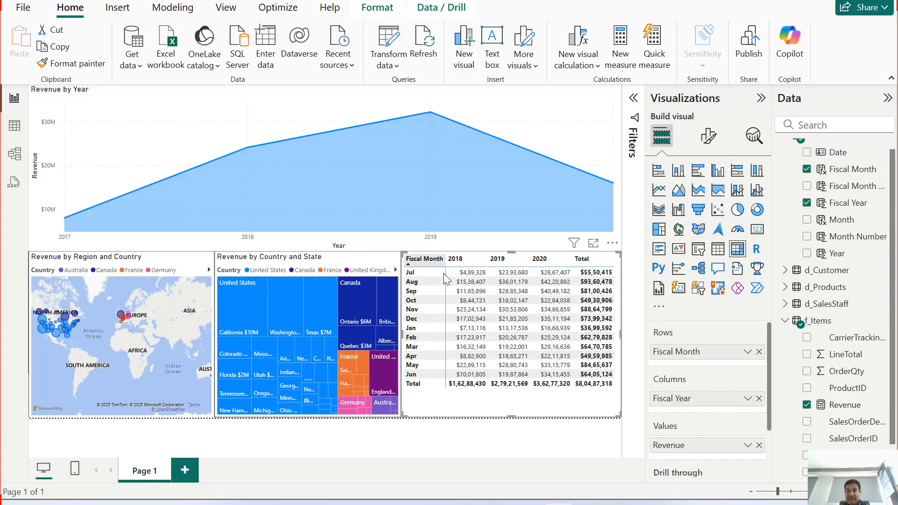
left_click_drag(727, 398, 582, 450)
left_click_drag(840, 255, 754, 411)
left_click(758, 399)
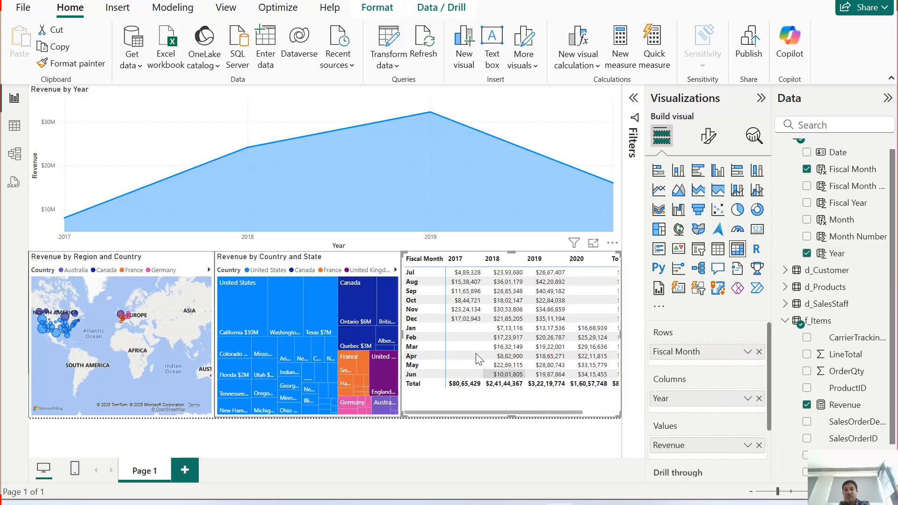
left_click_drag(497, 413, 567, 416)
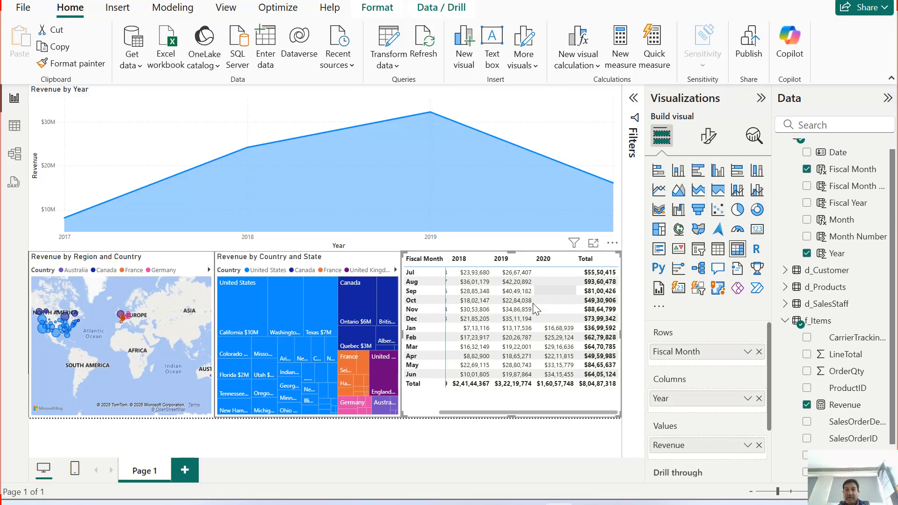
Step: Replace Fiscal Month with Month in the revenue matrix's rows and compare it with the area chart
left_click(759, 353)
left_click_drag(839, 227, 693, 351)
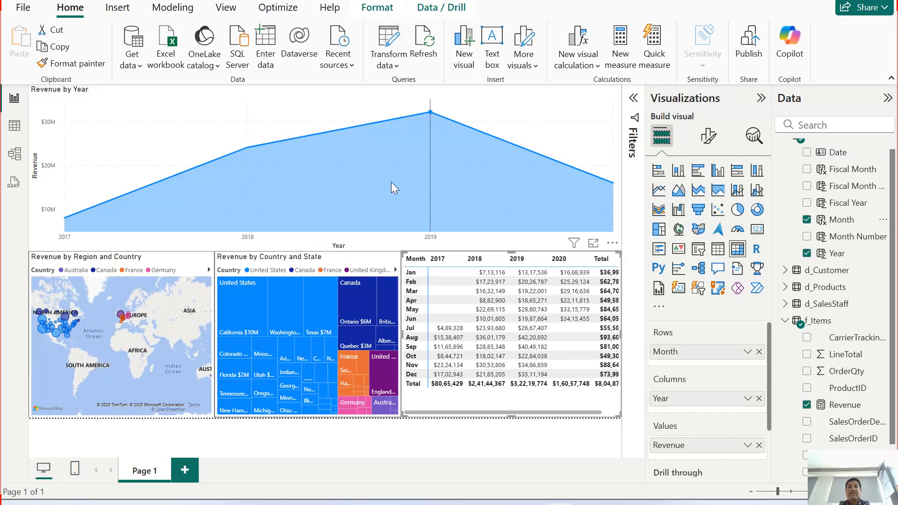
mouse_move(566, 209)
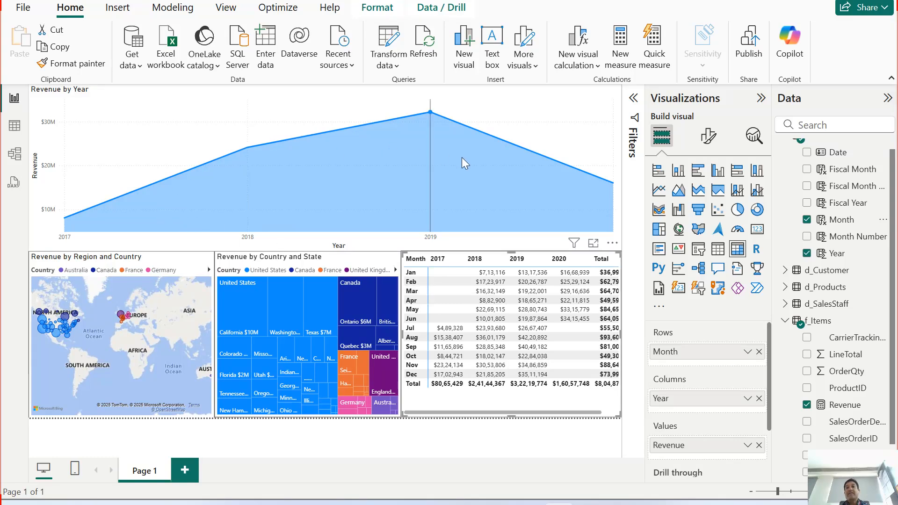
mouse_move(509, 184)
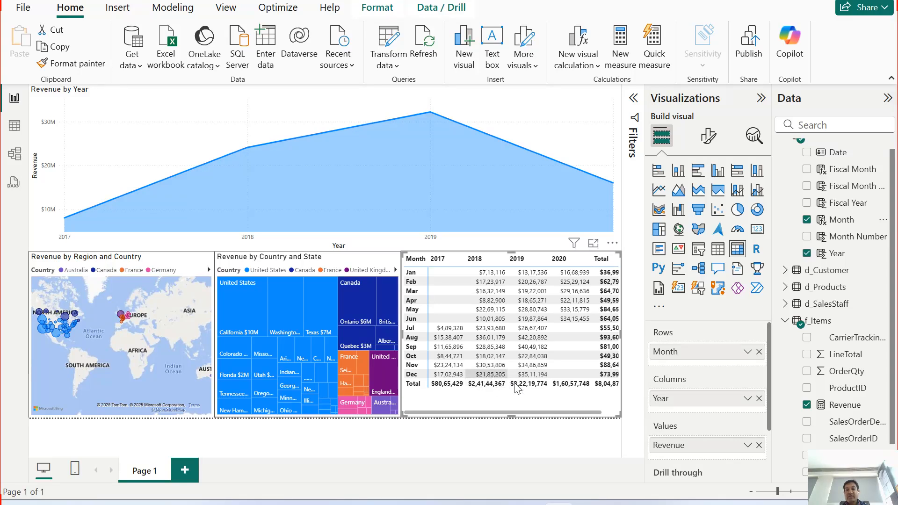
Step: Remove Year and Month from the revenue matrix, and use Fiscal Year as columns and Fiscal Month as rows
left_click(758, 399)
left_click(758, 352)
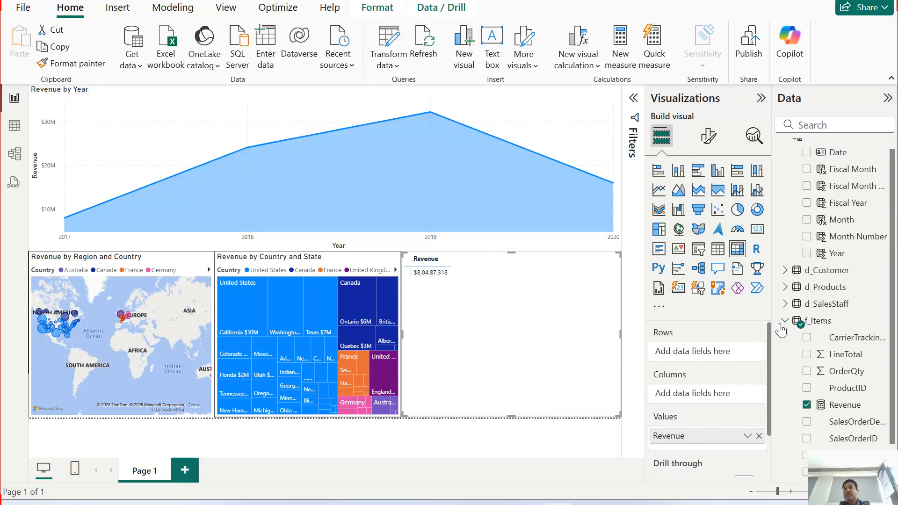
left_click(808, 203)
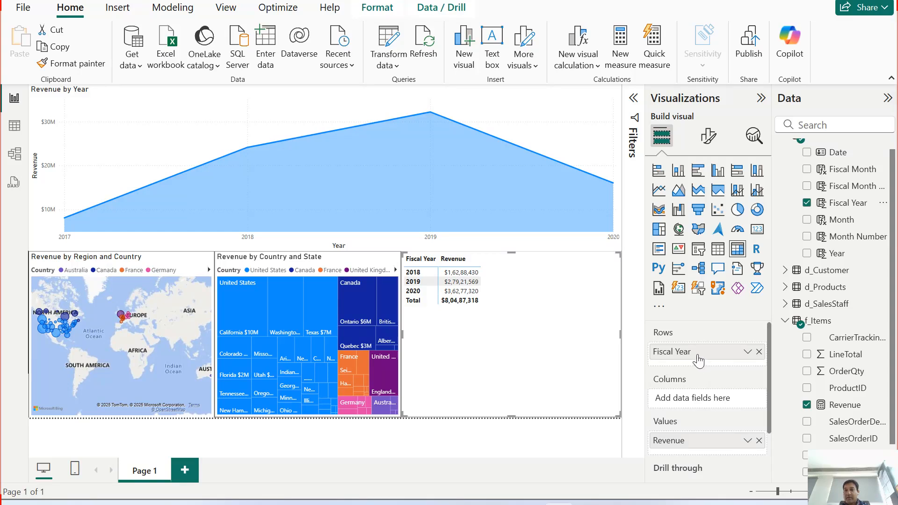
left_click_drag(693, 355, 692, 395)
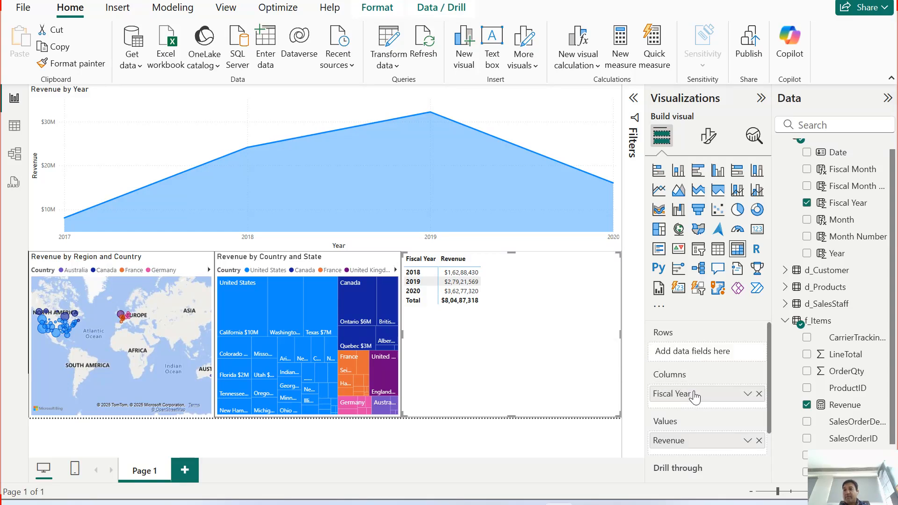
left_click(807, 168)
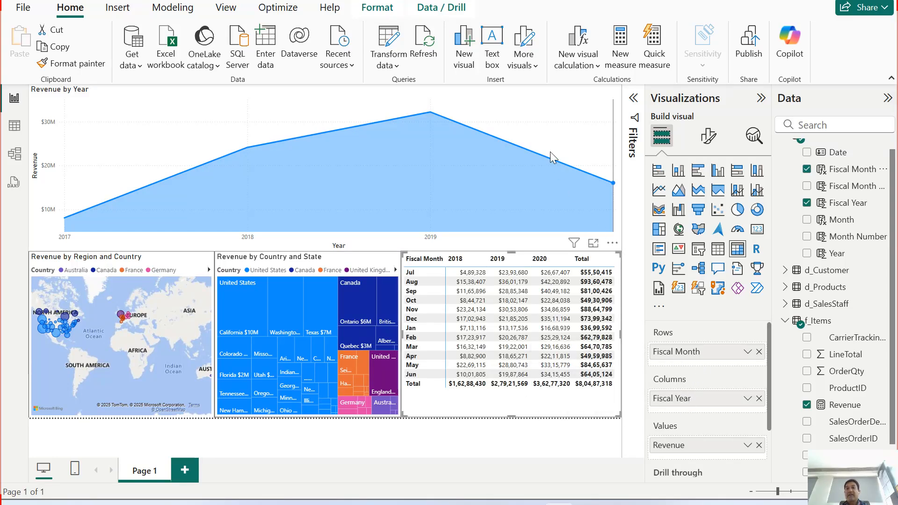
Step: Select the area chart and change its X-axis field from Year to Fiscal Year
left_click(514, 168)
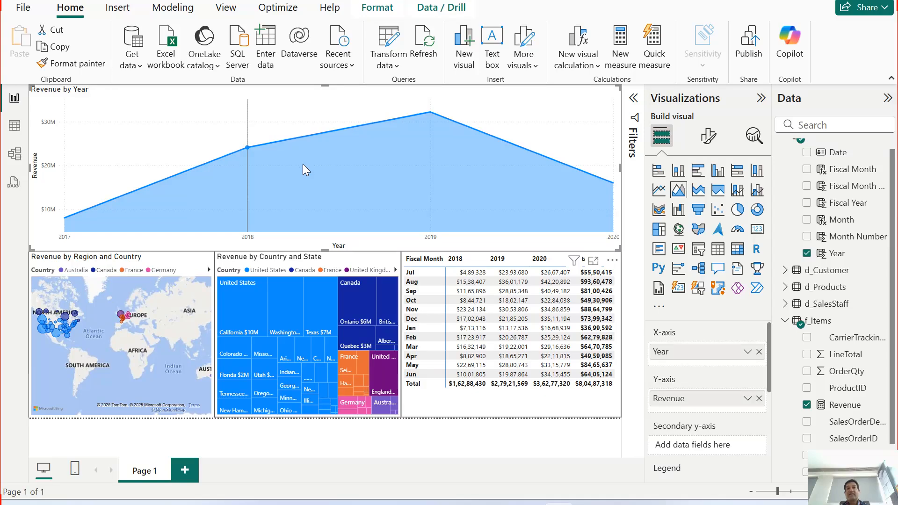
left_click(759, 352)
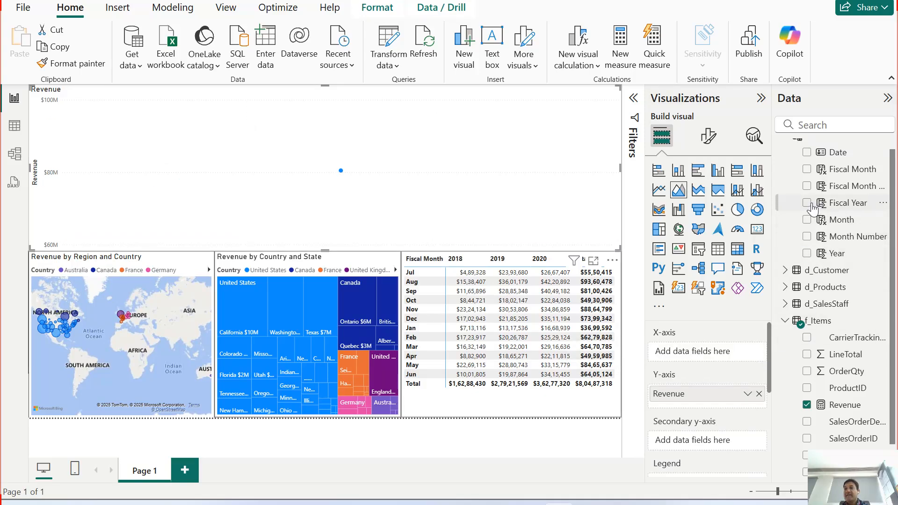
left_click_drag(813, 206, 713, 356)
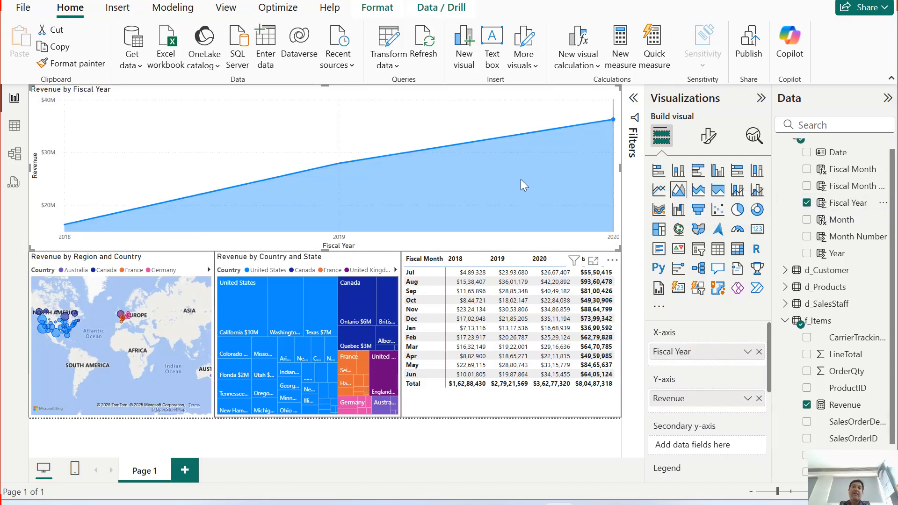
mouse_move(543, 185)
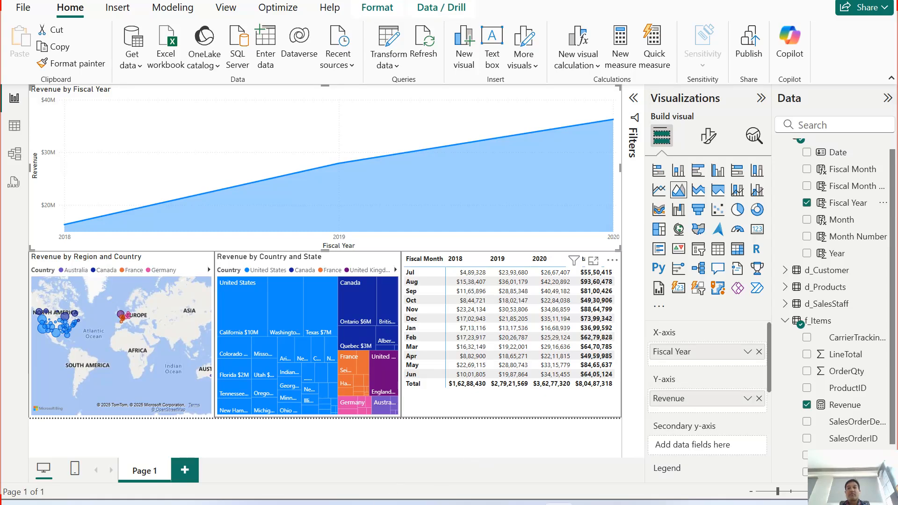
Step: Shorten the area chart by lowering its top edge to free a strip above it, and inspect its 2019 and 2020 points
left_click(529, 452)
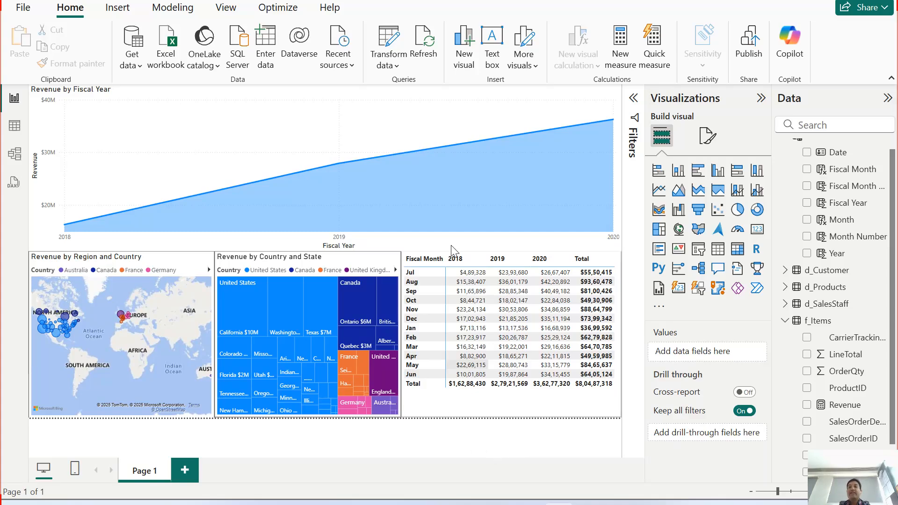
left_click(457, 123)
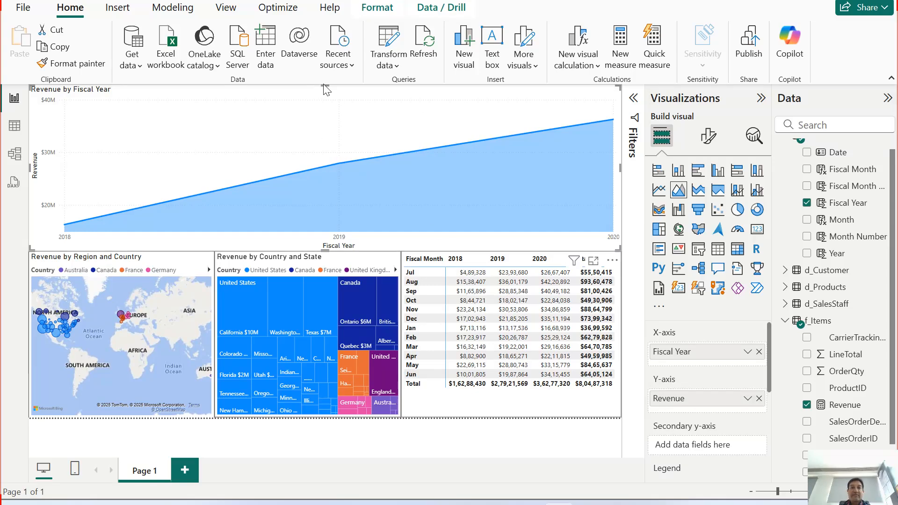
left_click_drag(325, 86, 323, 124)
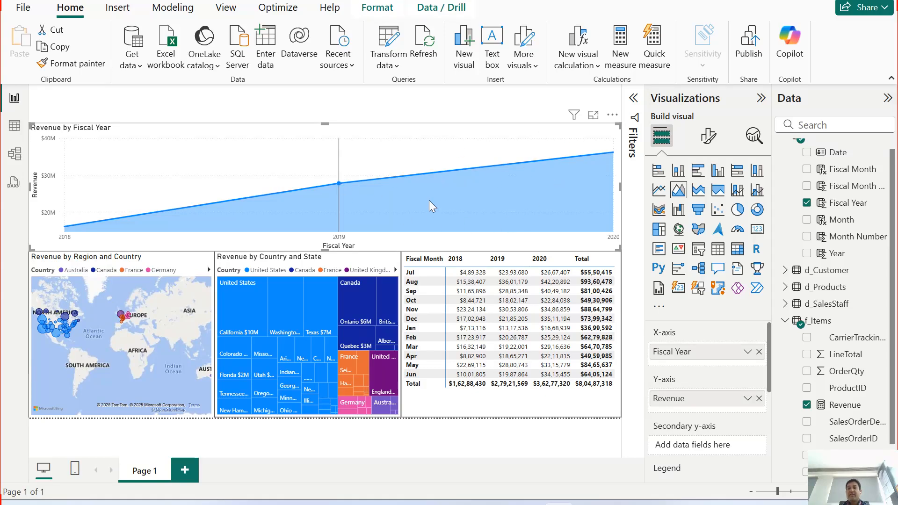
mouse_move(430, 201)
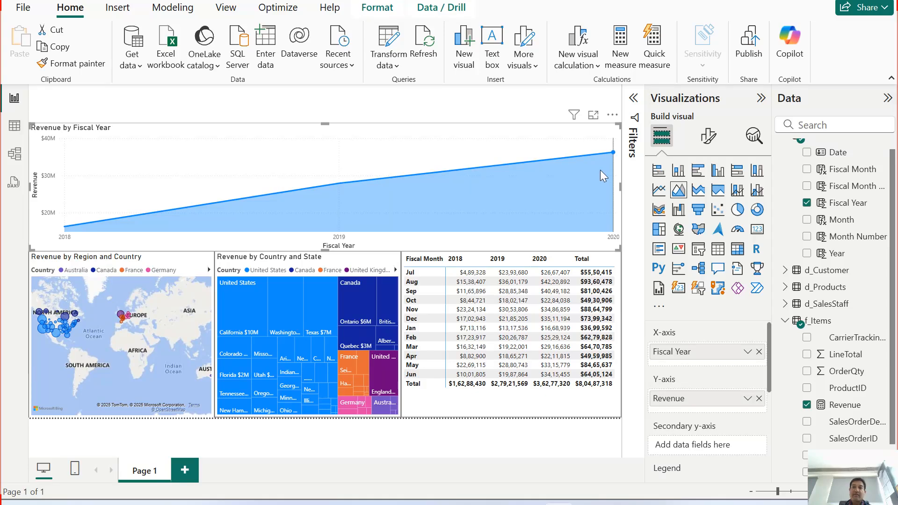
mouse_move(604, 176)
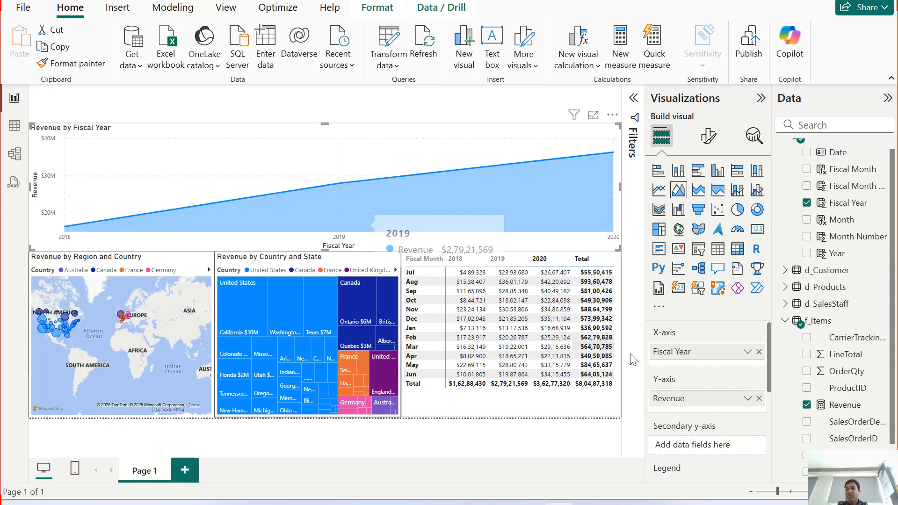
Step: Try adding Fiscal Month to the area chart, and remove it from the legend
left_click(808, 170)
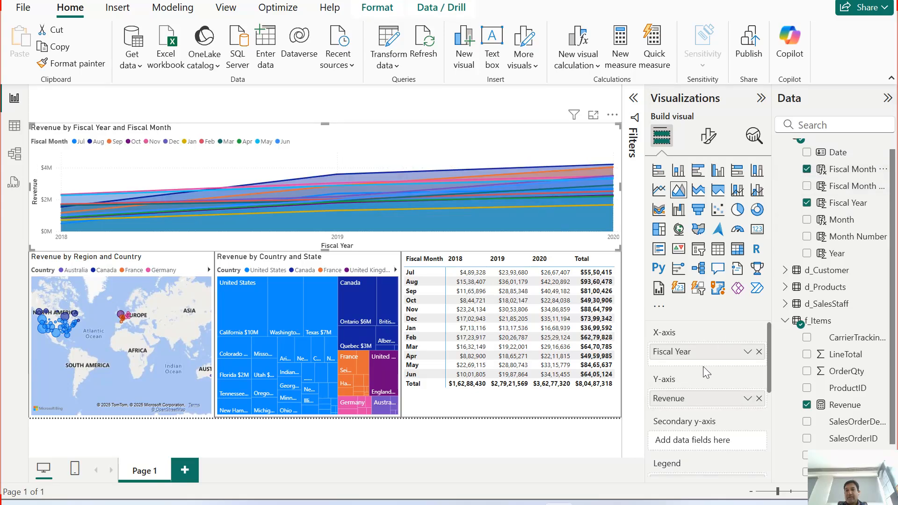
scroll(725, 440, "down", 3)
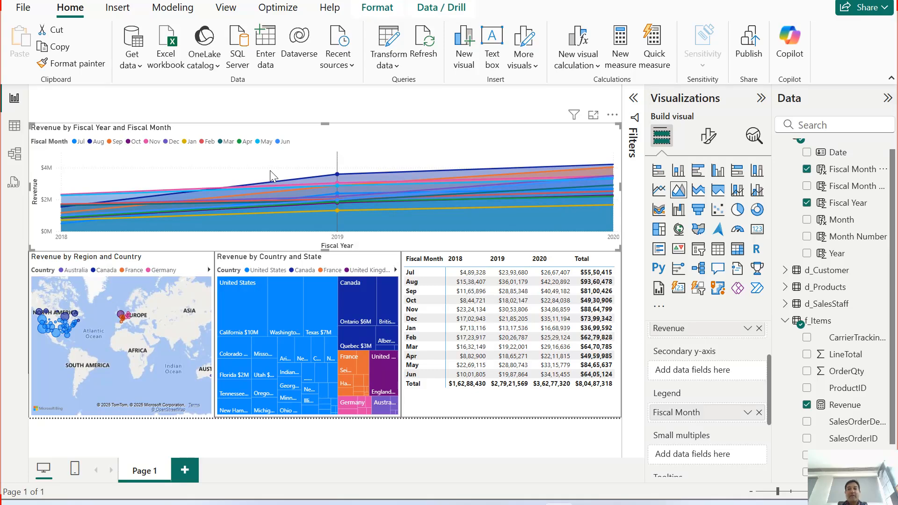
scroll(708, 447, "up", 3)
scroll(710, 443, "down", 3)
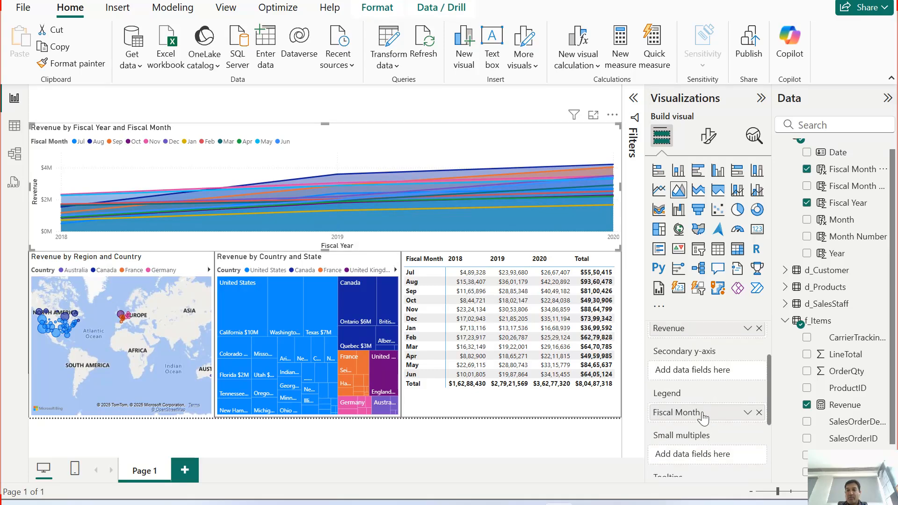
left_click_drag(728, 413, 754, 424)
left_click(758, 412)
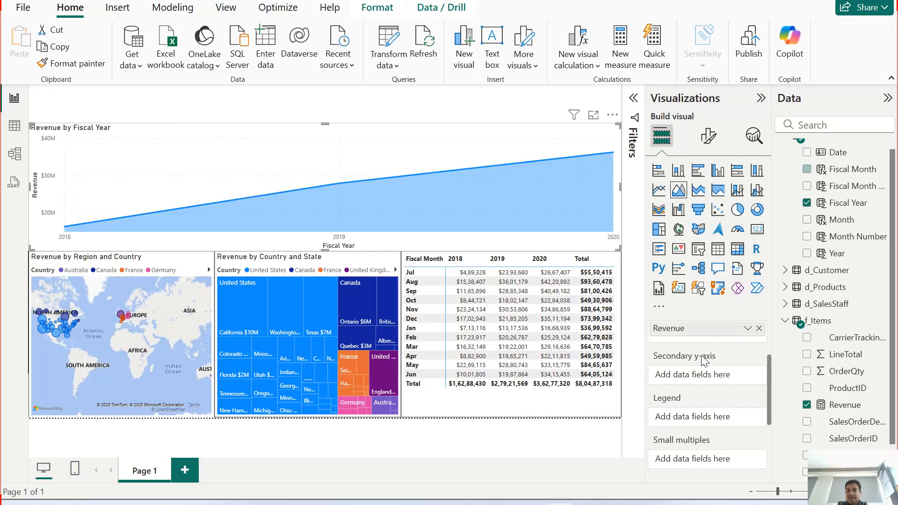
scroll(702, 358, "up", 3)
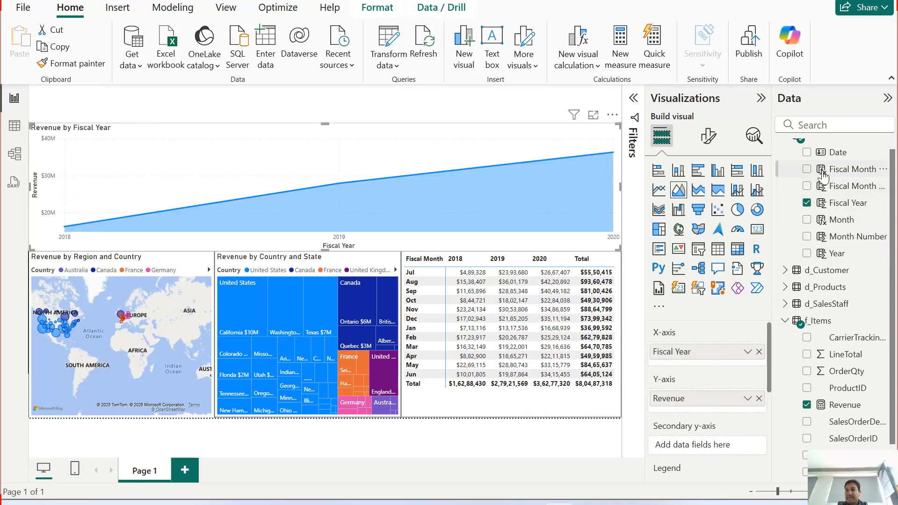
Step: Add Fiscal Month below Fiscal Year on the area chart's X-axis, and widen the list of data fields
left_click_drag(771, 208, 759, 208)
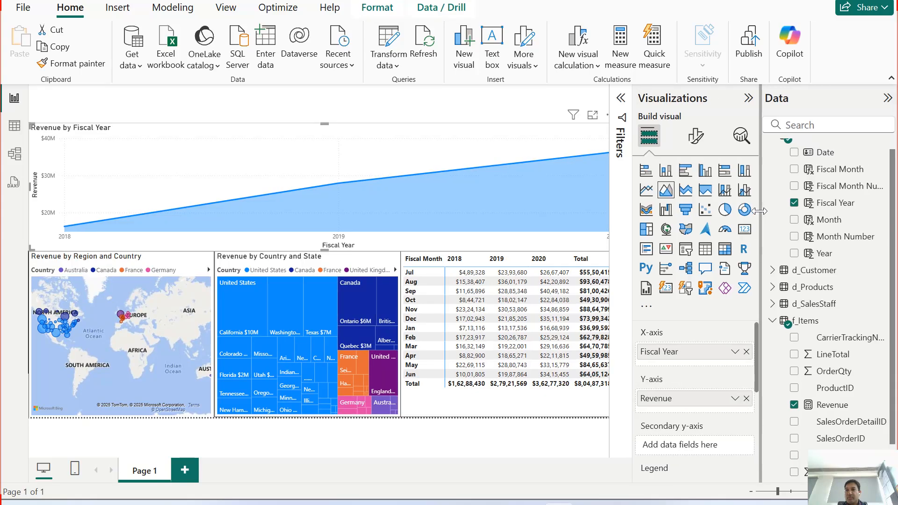
left_click_drag(830, 170, 722, 364)
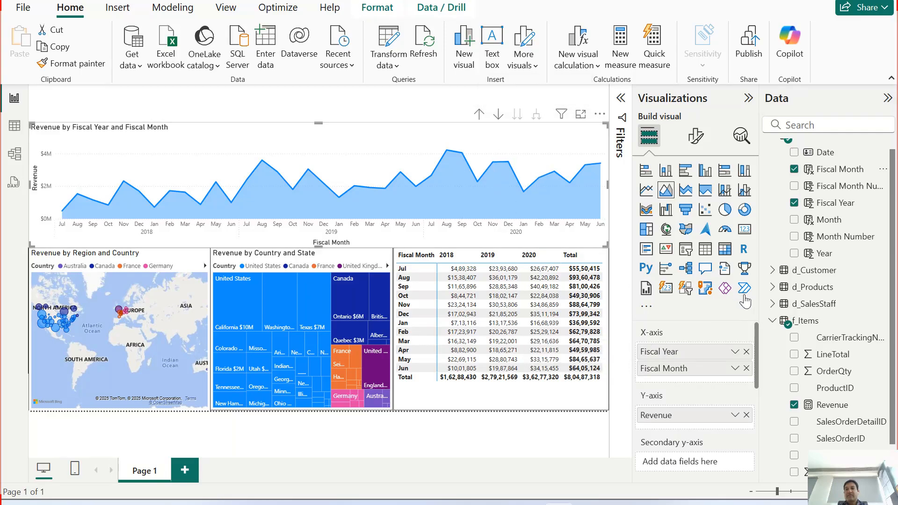
left_click_drag(760, 297, 732, 295)
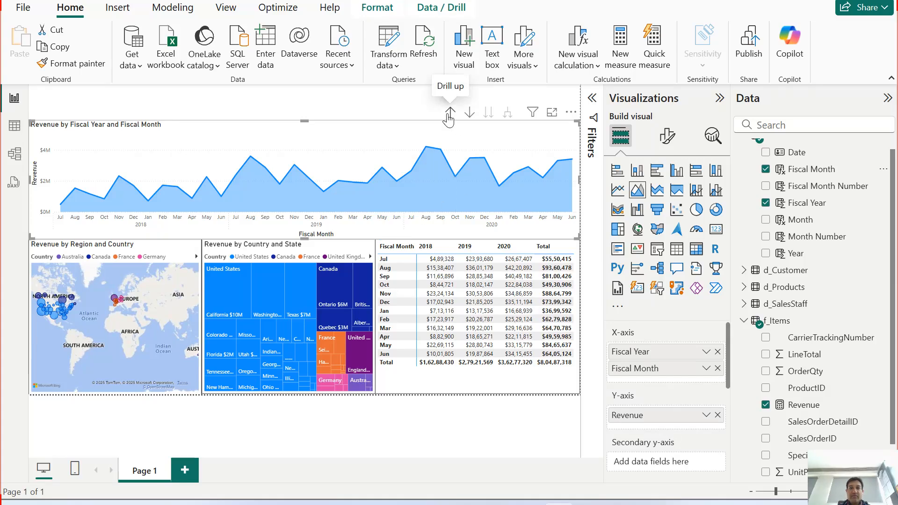
Step: Drill the area chart up to Fiscal Year, move it to the Fiscal Month level, and return it to Fiscal Year
left_click(449, 113)
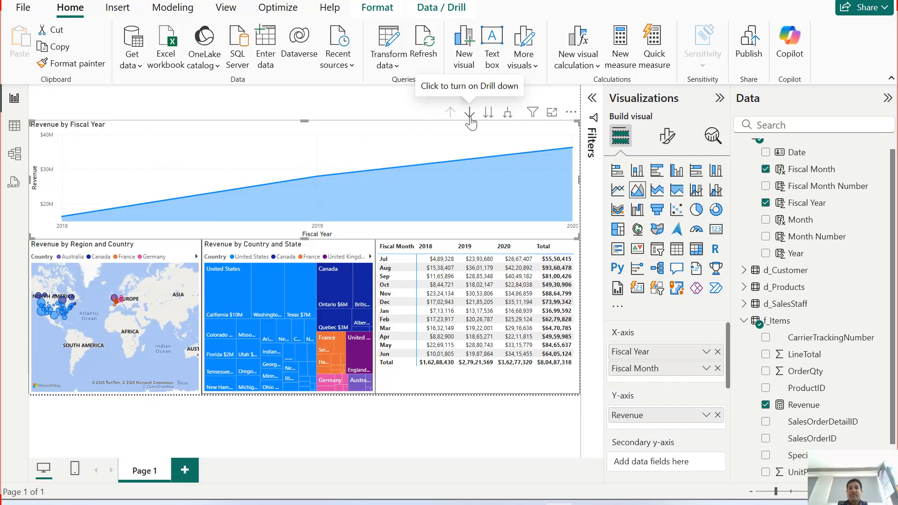
left_click(470, 113)
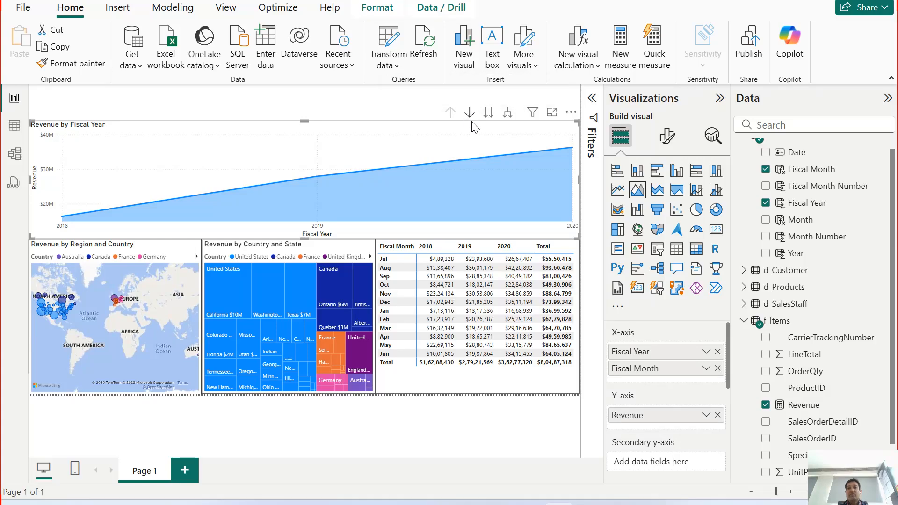
left_click(488, 112)
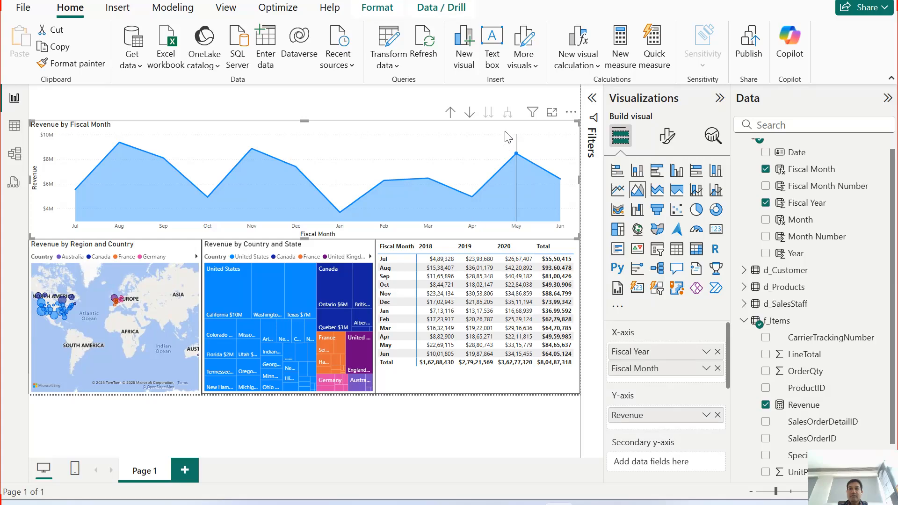
left_click(450, 113)
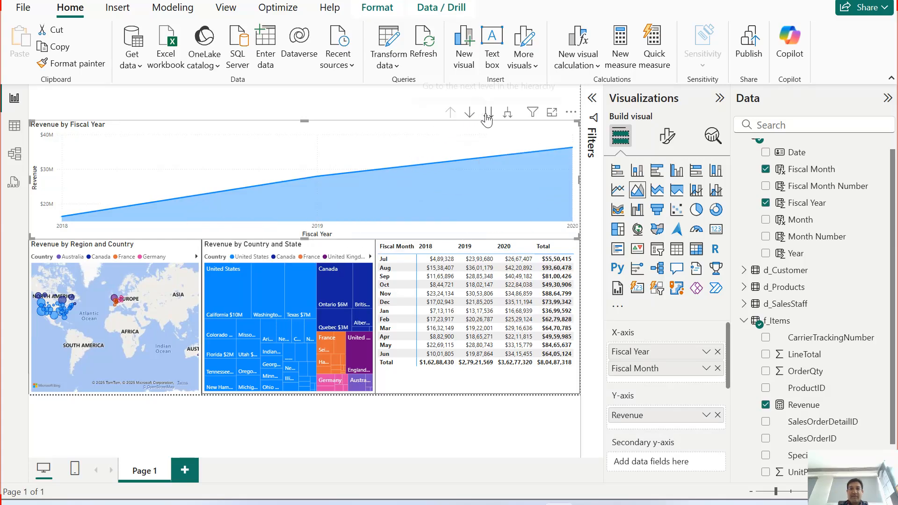
Step: Examine September's revenue at the area chart's Fiscal Month level, and switch once more between the year and month levels
left_click(488, 112)
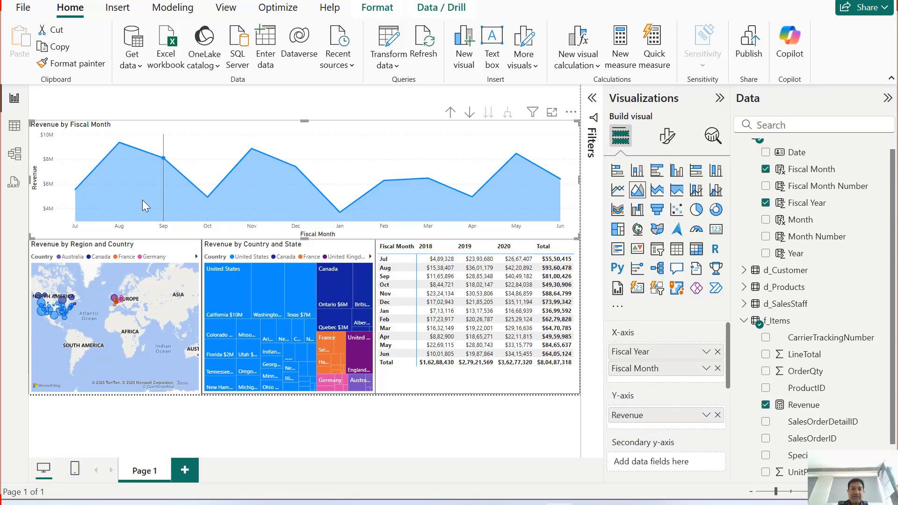
mouse_move(99, 200)
mouse_move(165, 187)
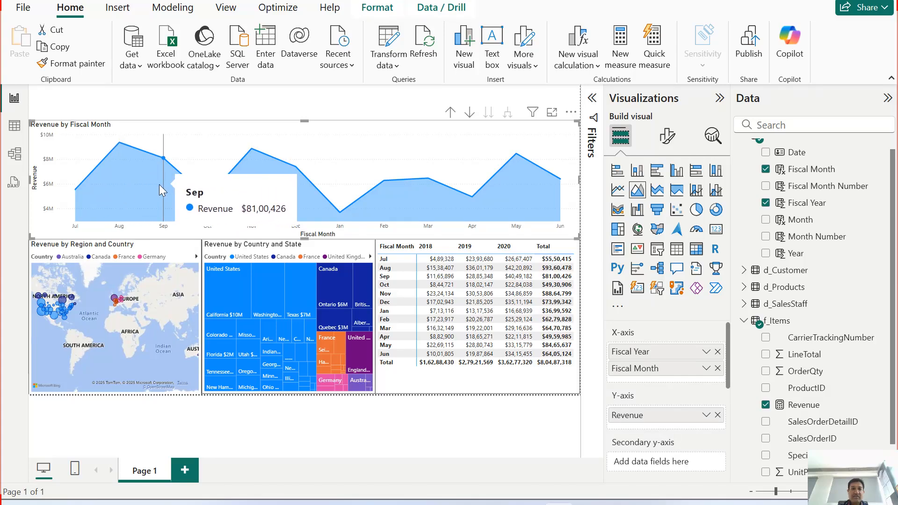
mouse_move(330, 270)
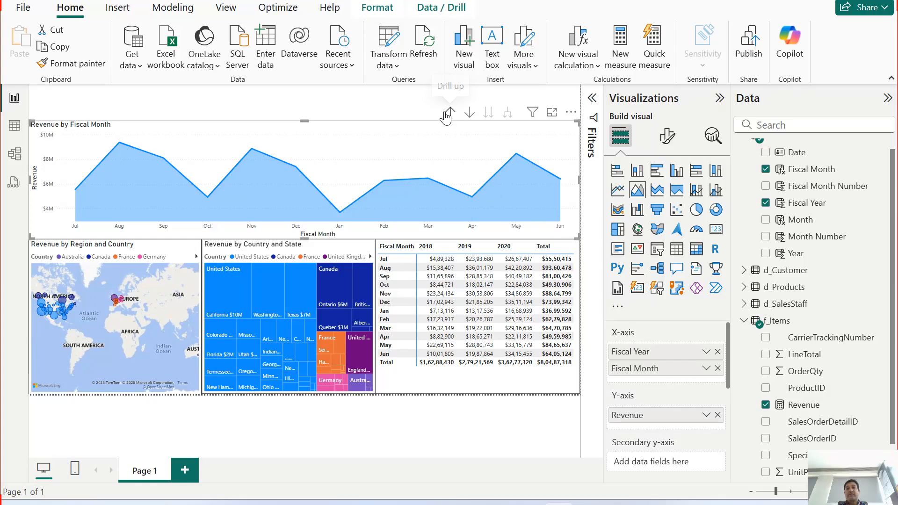
left_click(450, 113)
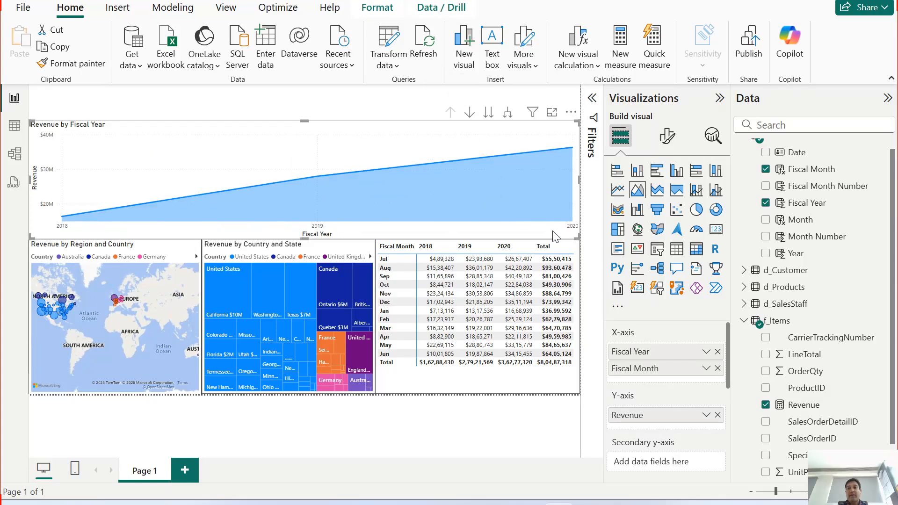
left_click(488, 113)
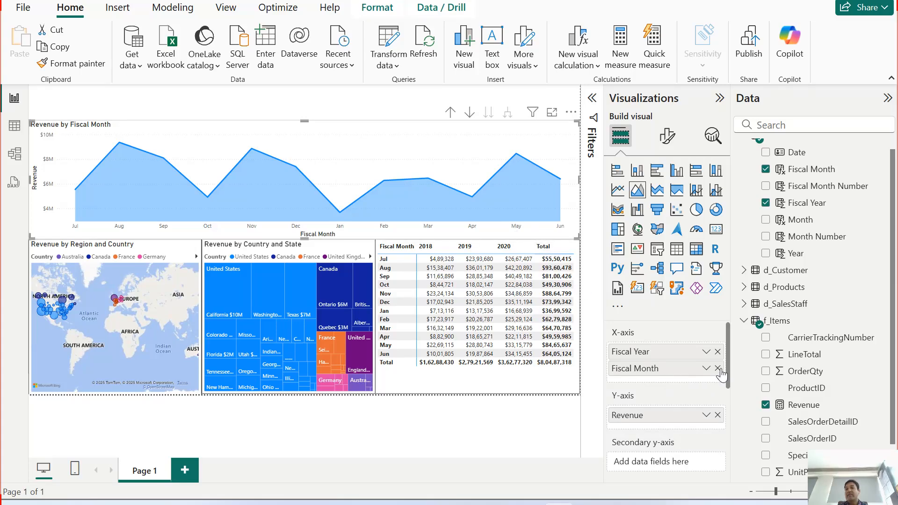
Step: Remove Fiscal Month and Fiscal Year from the area chart's X-axis, and widen the list of data fields further
left_click(717, 369)
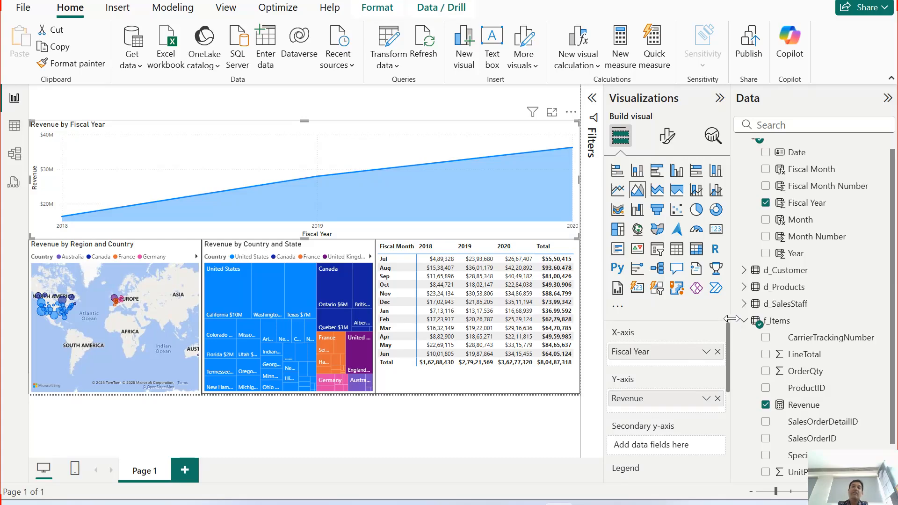
left_click_drag(732, 317, 725, 317)
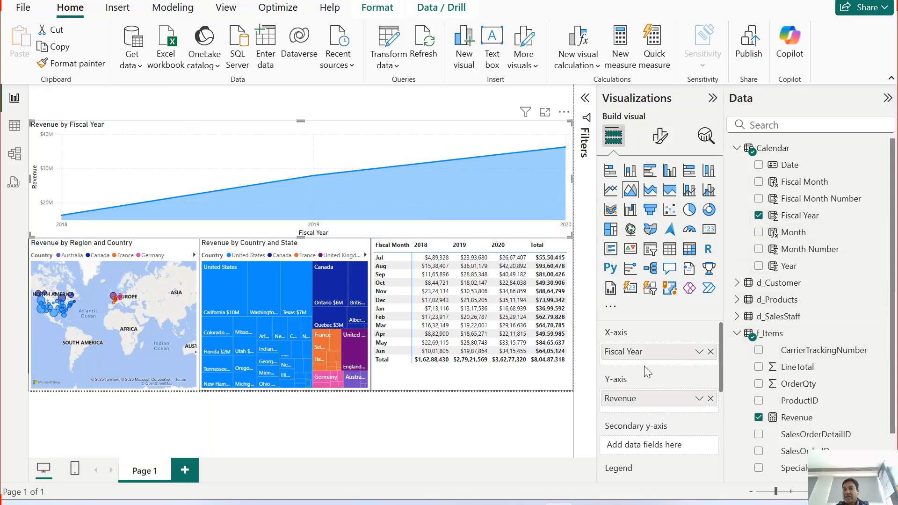
left_click(710, 351)
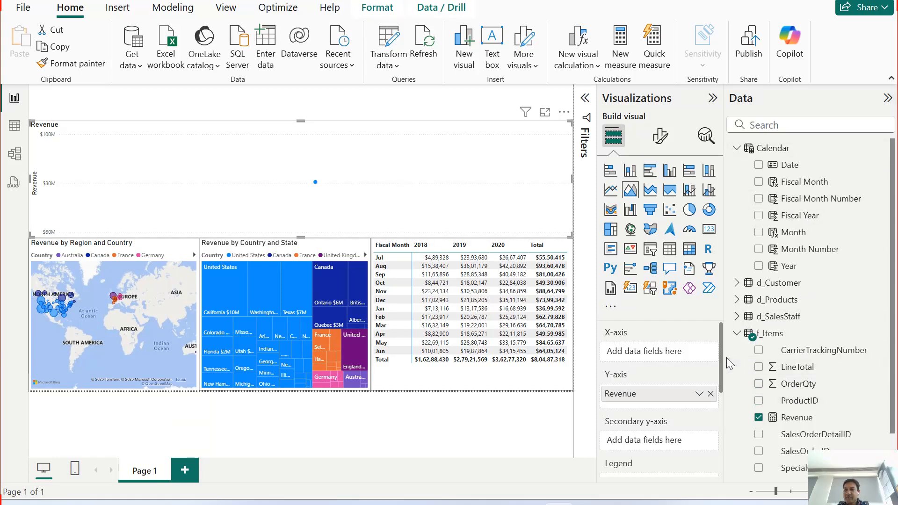
left_click_drag(725, 357, 708, 357)
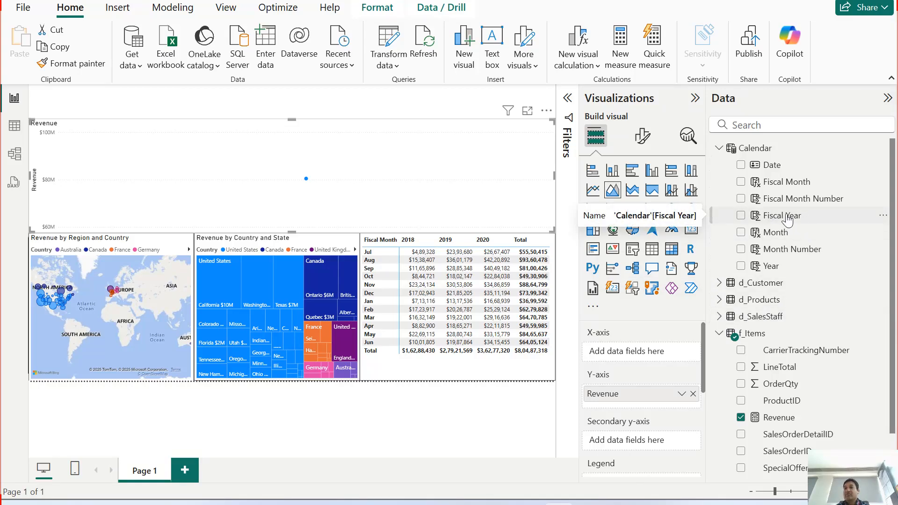
Step: Create a hierarchy from the Calendar table's Fiscal Year field, and check which levels it contains
left_click(883, 217)
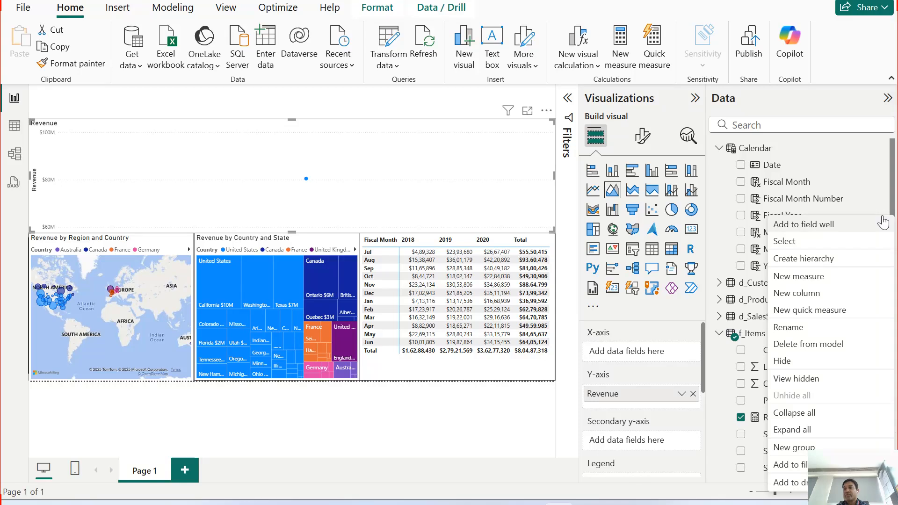
left_click(815, 260)
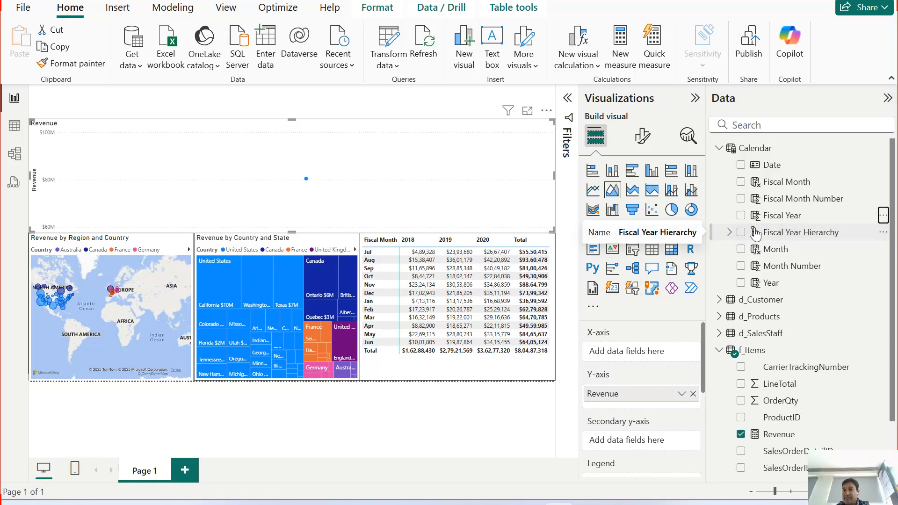
left_click(729, 233)
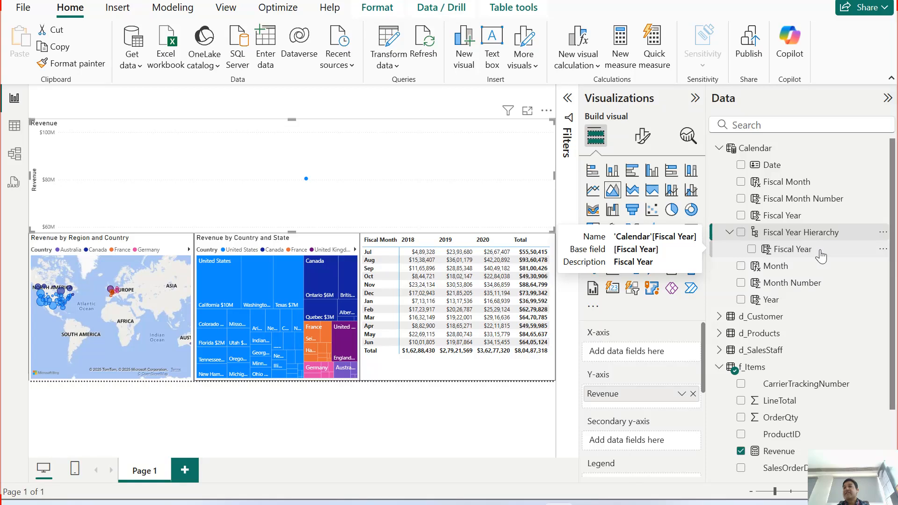
left_click(730, 232)
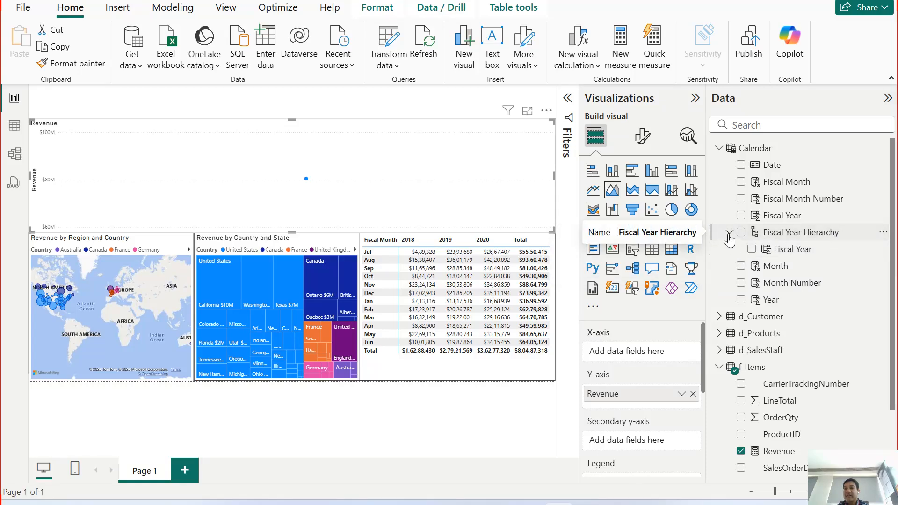
Step: Rename the new hierarchy in the Calendar table as Fiscal Date
left_click(882, 232)
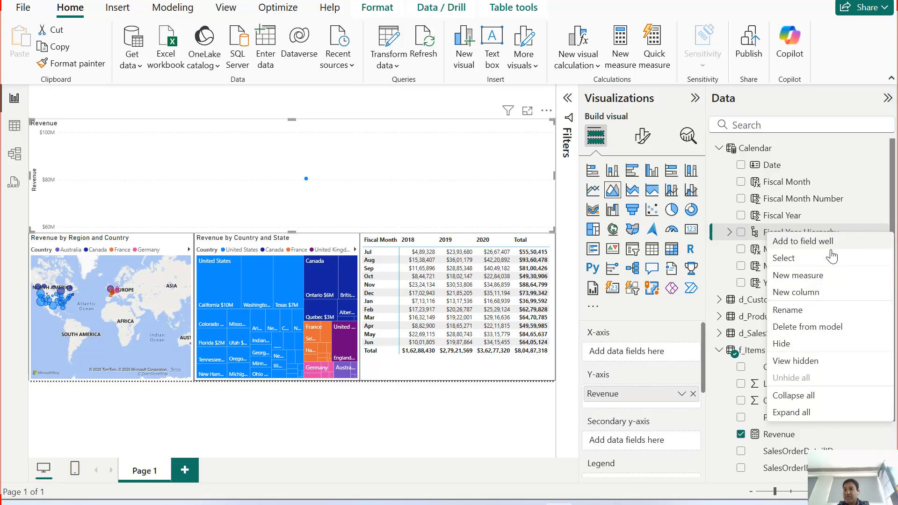
left_click(801, 311)
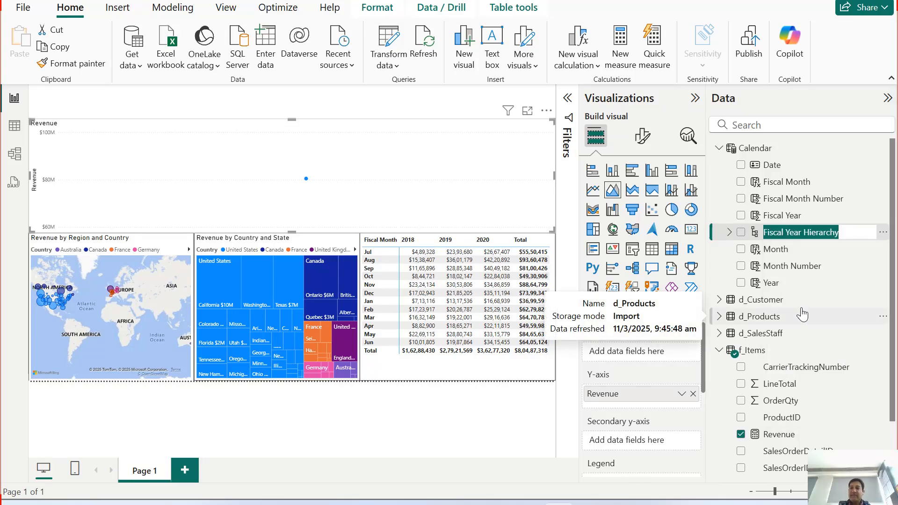
key("Right")
key("shift+Left")
key("shift+Left")
key("shift+Left")
key("shift+Left")
key("shift+Left")
key("shift+Left")
key("shift+Left")
key("shift+Left")
key("shift+Left")
key("shift+Left")
key("shift+Left")
key("shift+Left")
key("shift+Left")
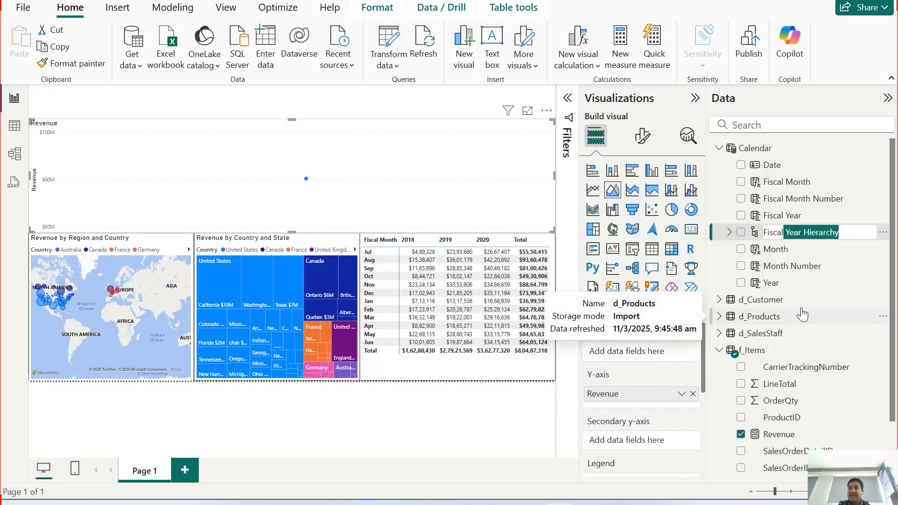
type("Date")
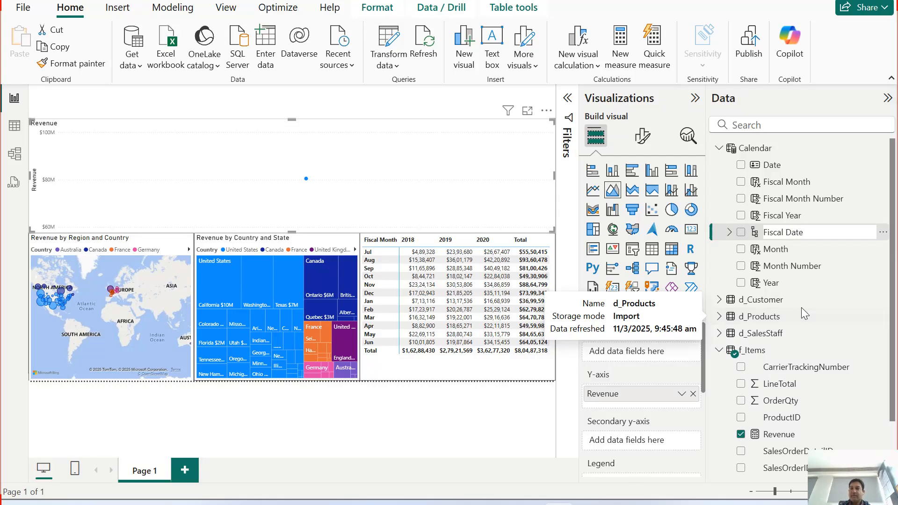
key("Return")
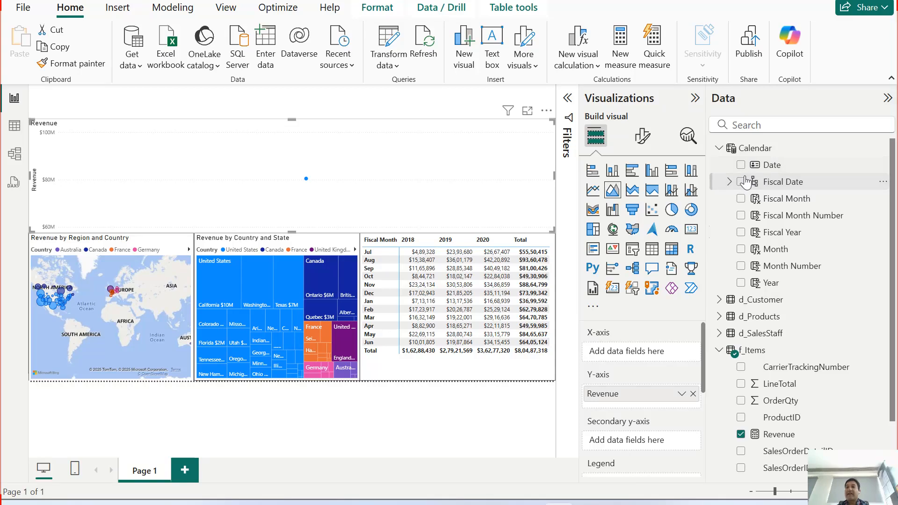
Step: Add the Calendar table's Fiscal Month field to the Fiscal Date hierarchy as a level below Fiscal Year
left_click(730, 186)
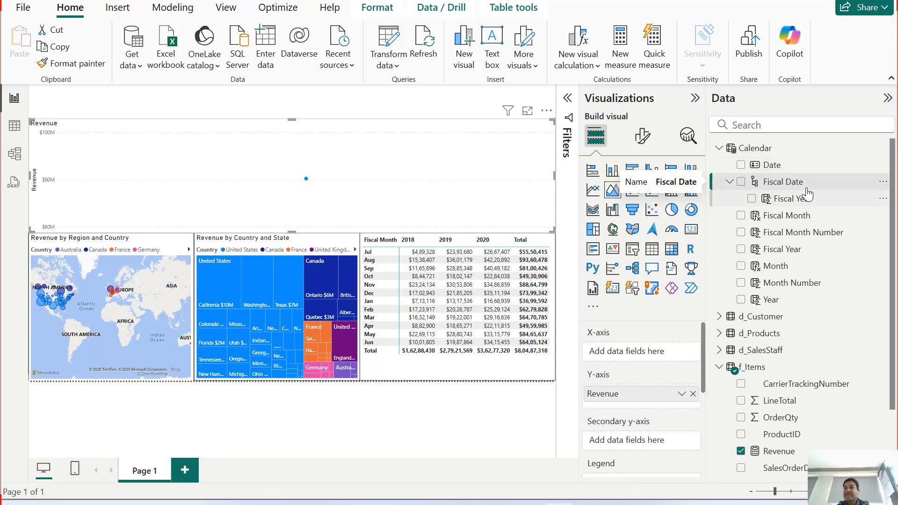
left_click(729, 182)
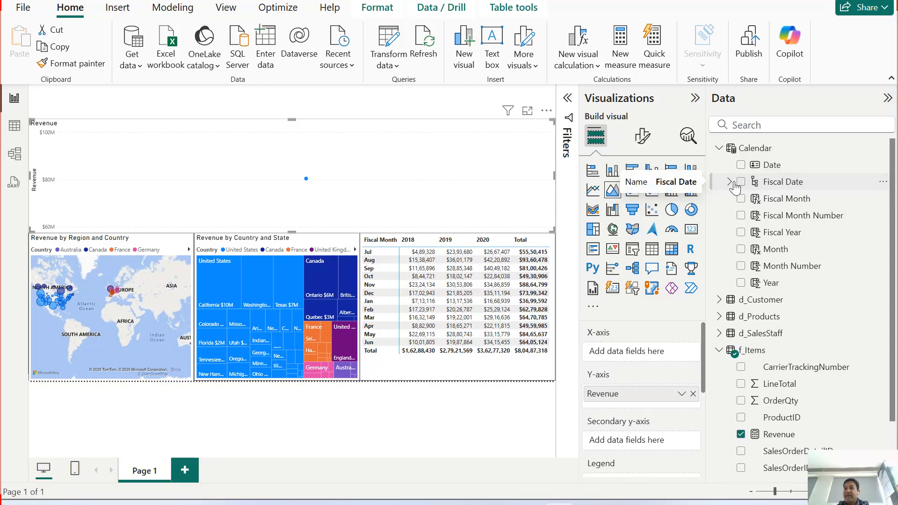
left_click(730, 185)
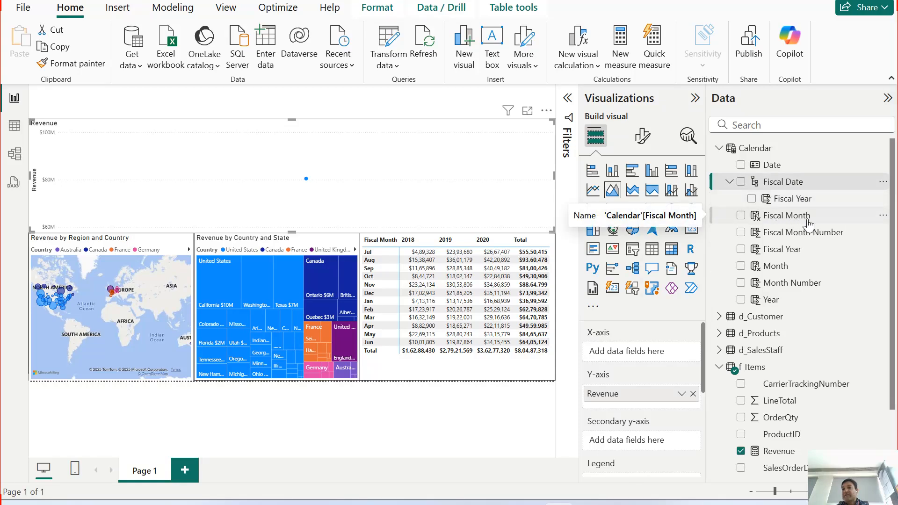
left_click(883, 216)
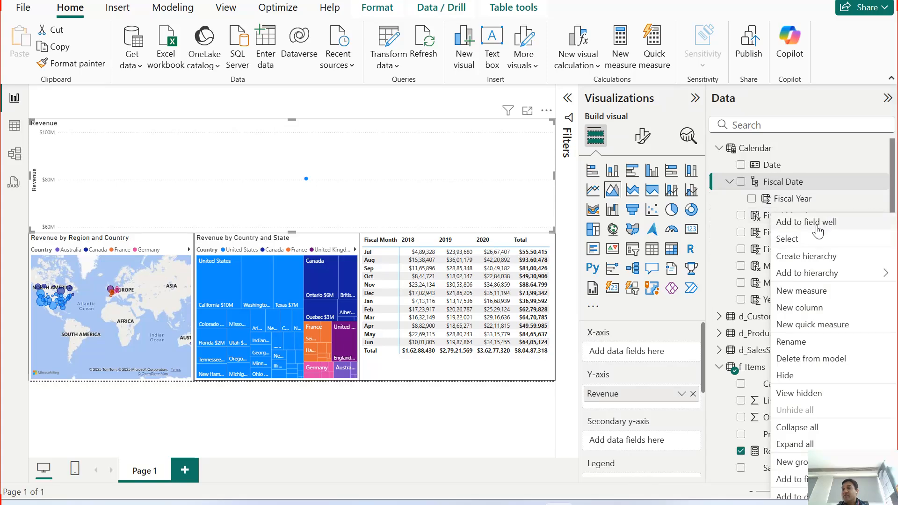
mouse_move(829, 279)
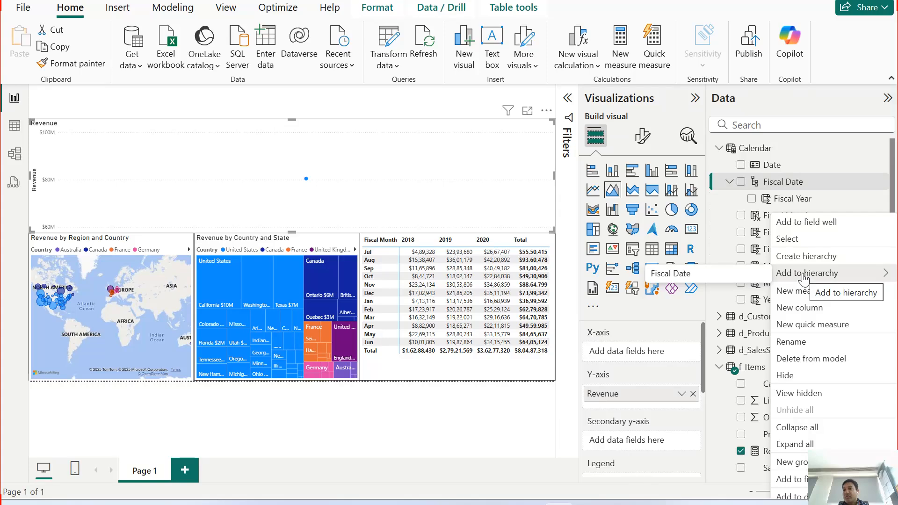
left_click(679, 280)
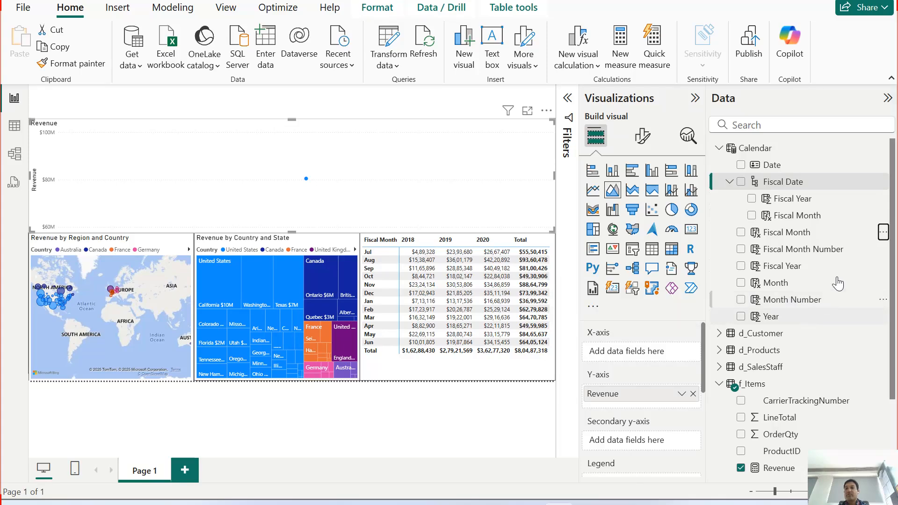
Step: Start a new calculated column named Fiscal Day in the Calendar table
left_click(14, 125)
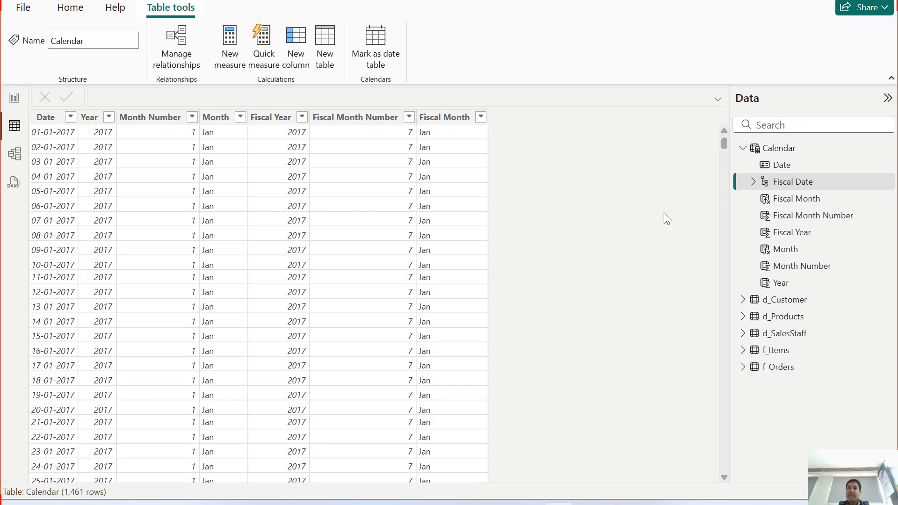
left_click(772, 149)
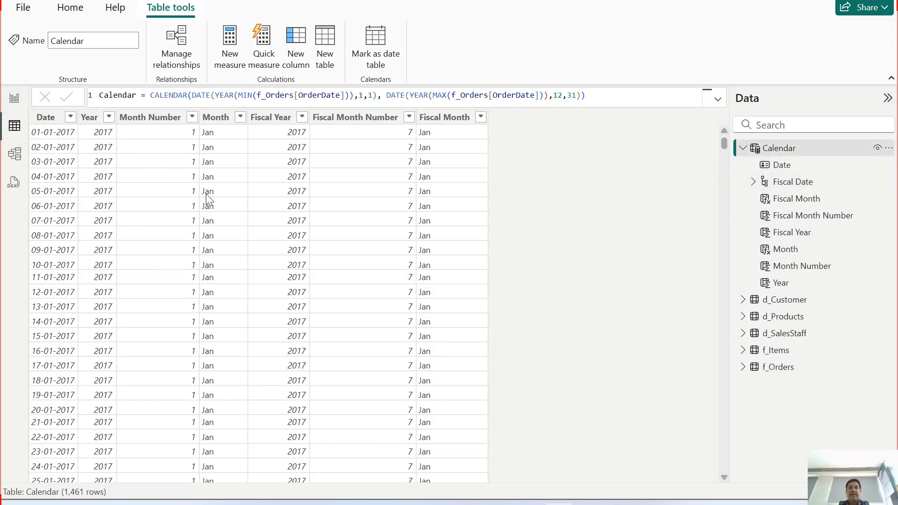
left_click(274, 236)
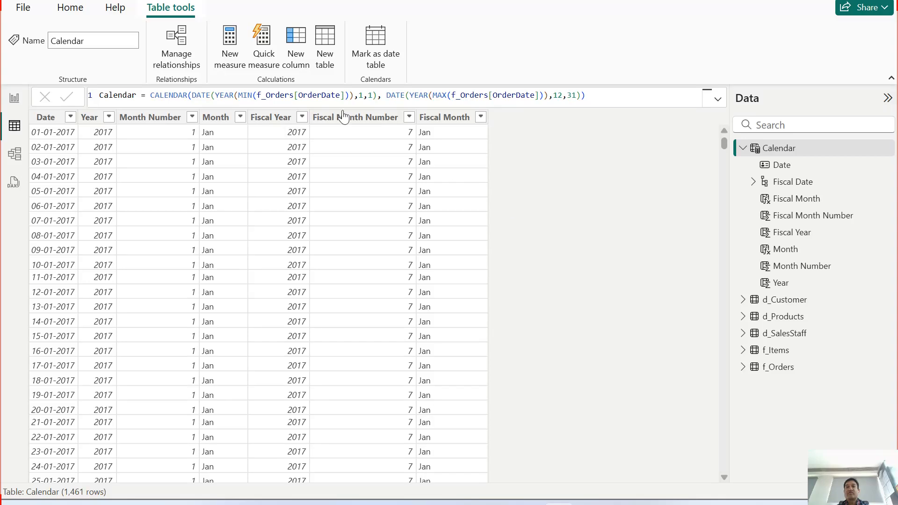
left_click(299, 42)
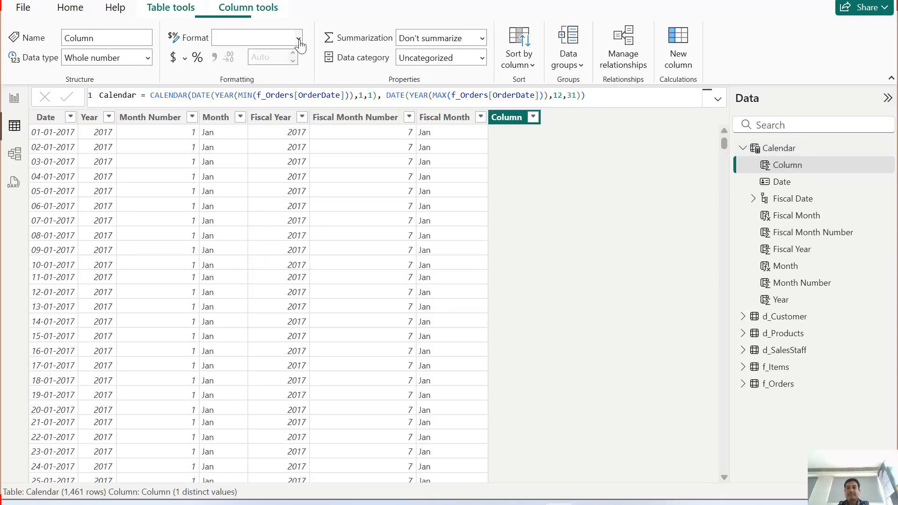
type("Fi")
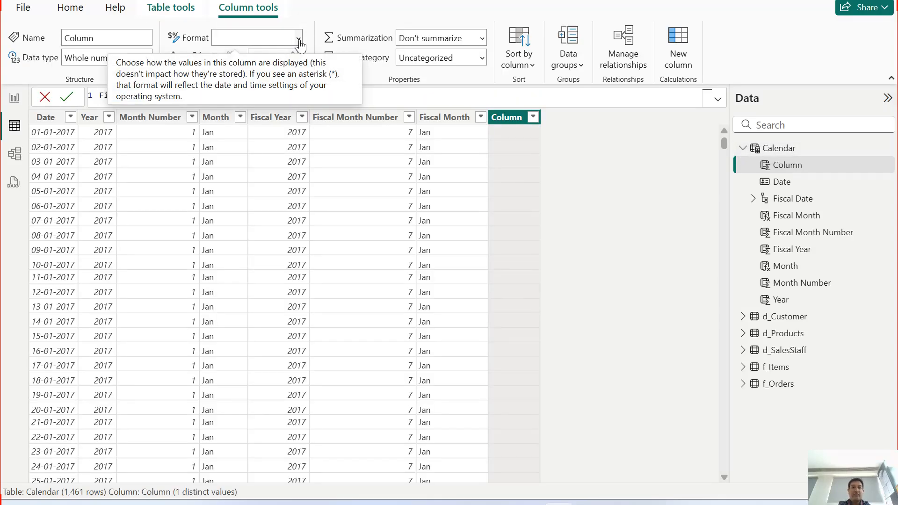
type("scal Day")
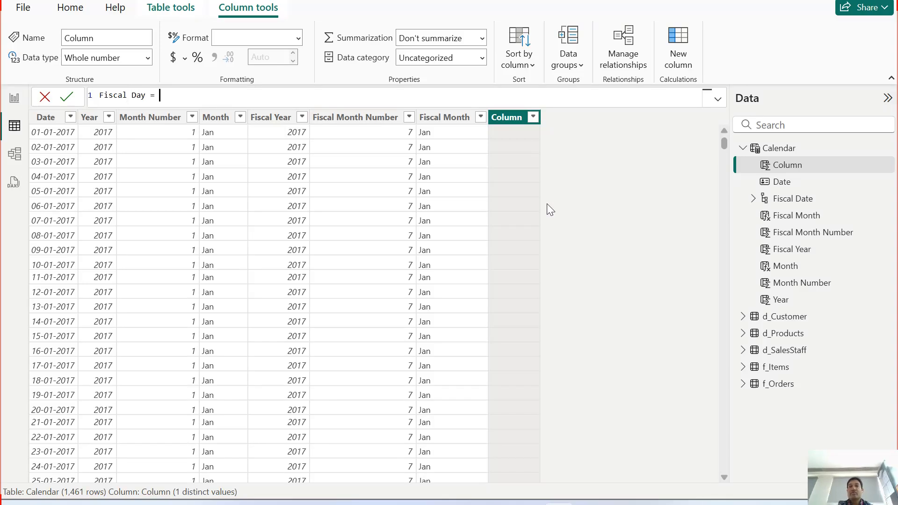
Step: Define the Fiscal Day column with the formula FORMAT('Calendar'[Date], "ddd")
type("= form")
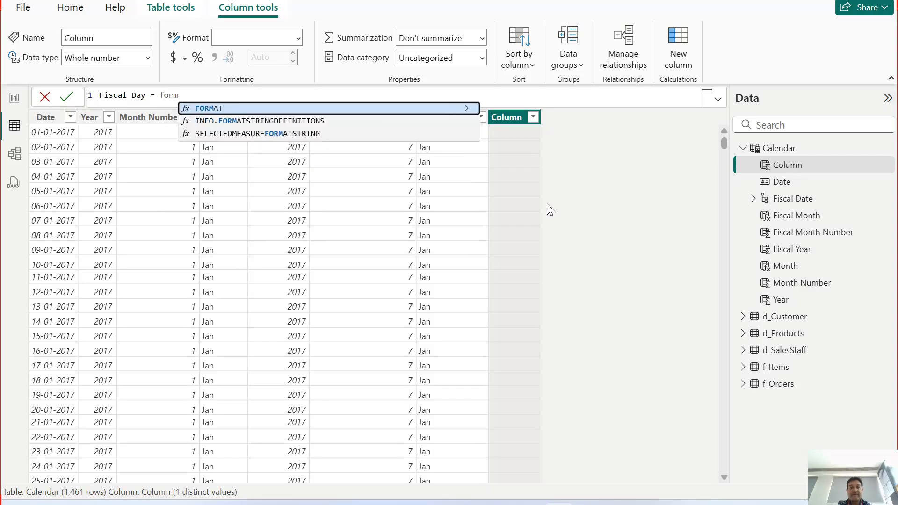
key("Tab")
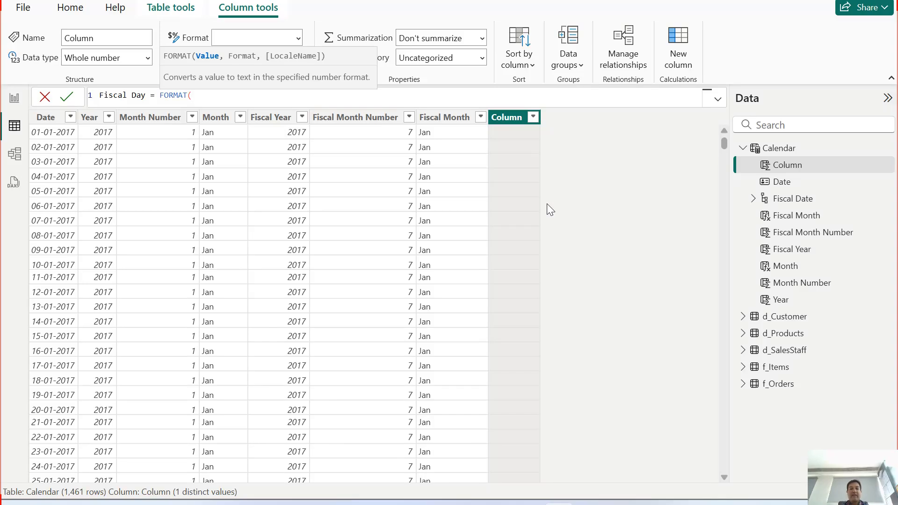
type("calen")
key("Tab")
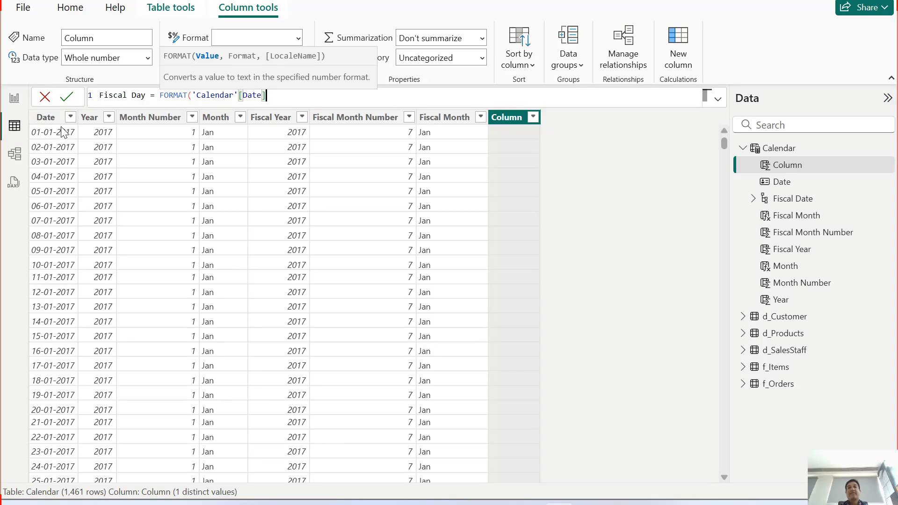
type(",")
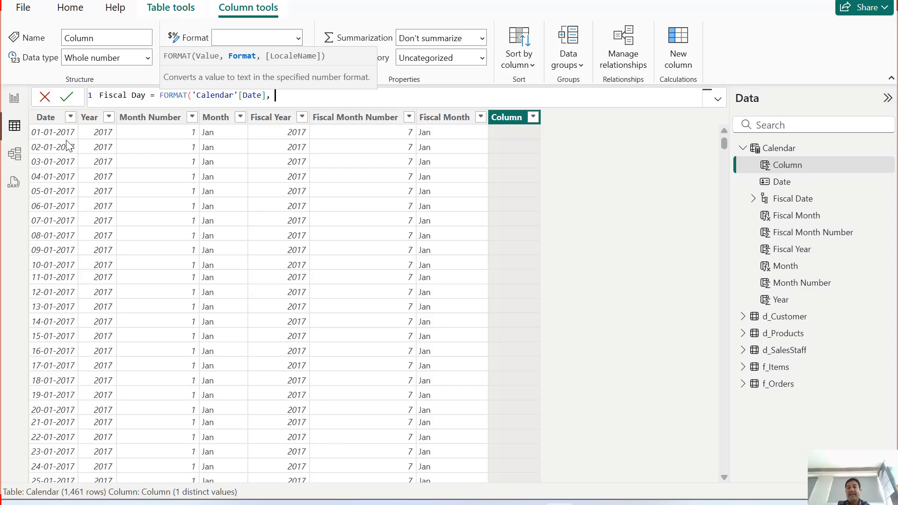
type("d")
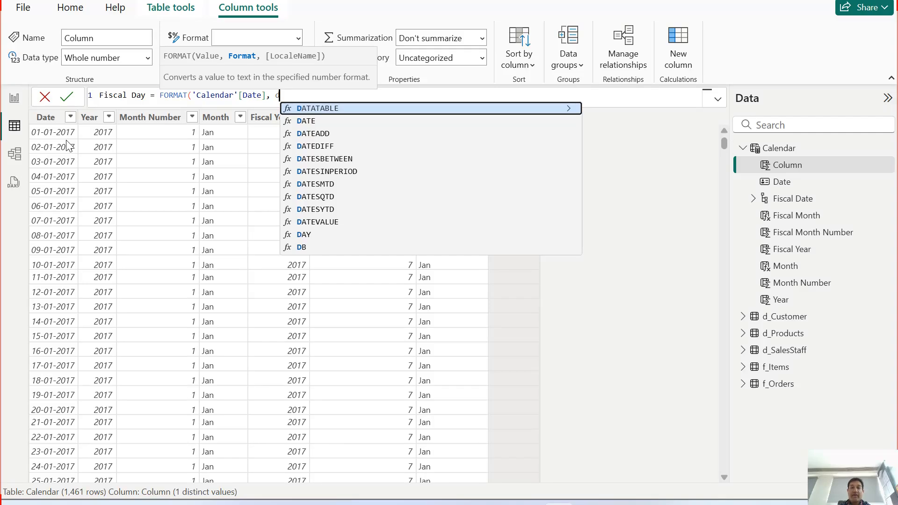
key("BackSpace")
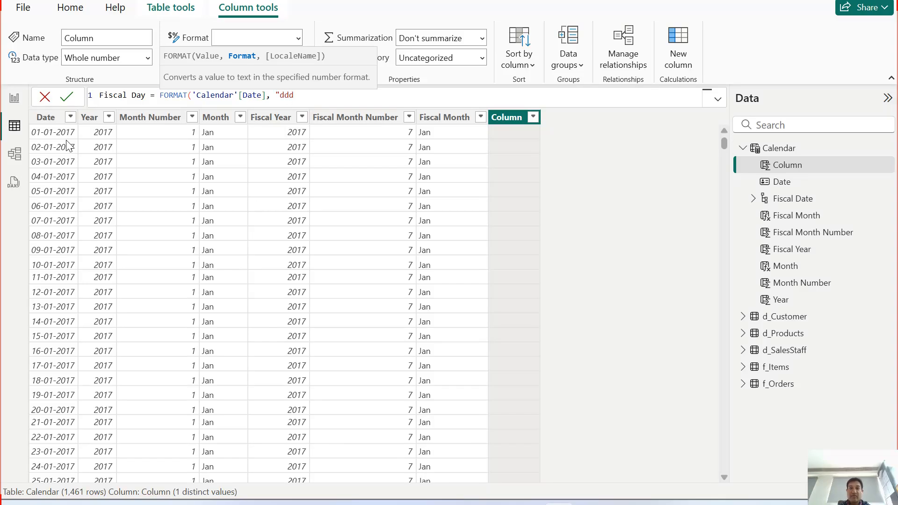
type(")")
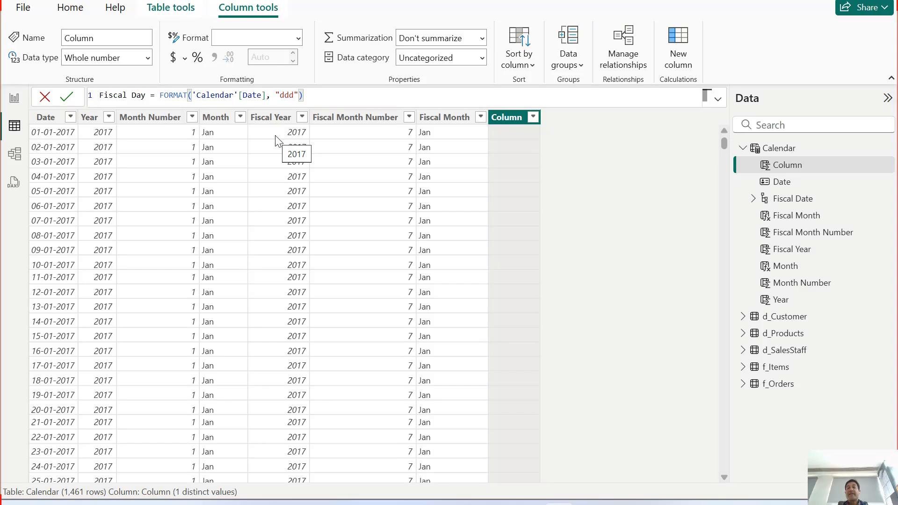
key("Return")
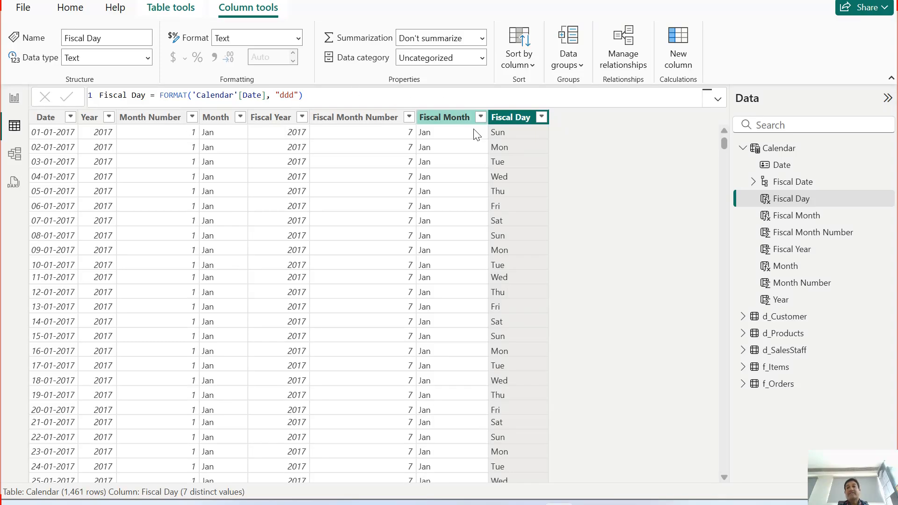
Step: Try the full weekday name format "dddd" in the Fiscal Day column's formula
double_click(286, 95)
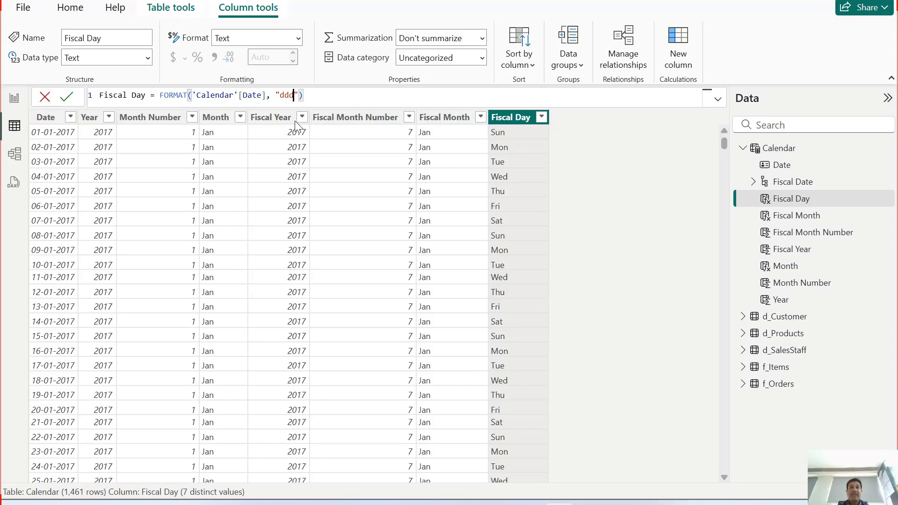
type("dddd")
key("Return")
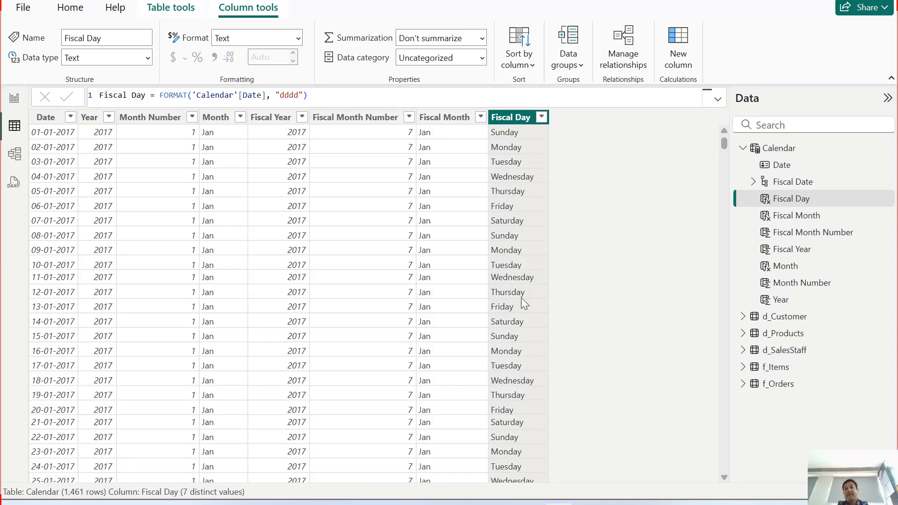
Step: Return the Fiscal Day column's formula to the abbreviated weekday format "ddd"
left_click(288, 96)
key("BackSpace")
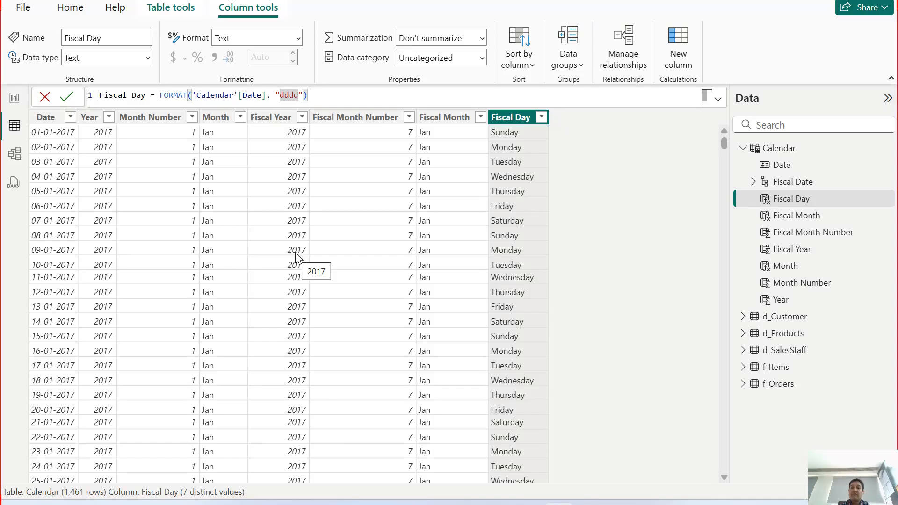
key("End")
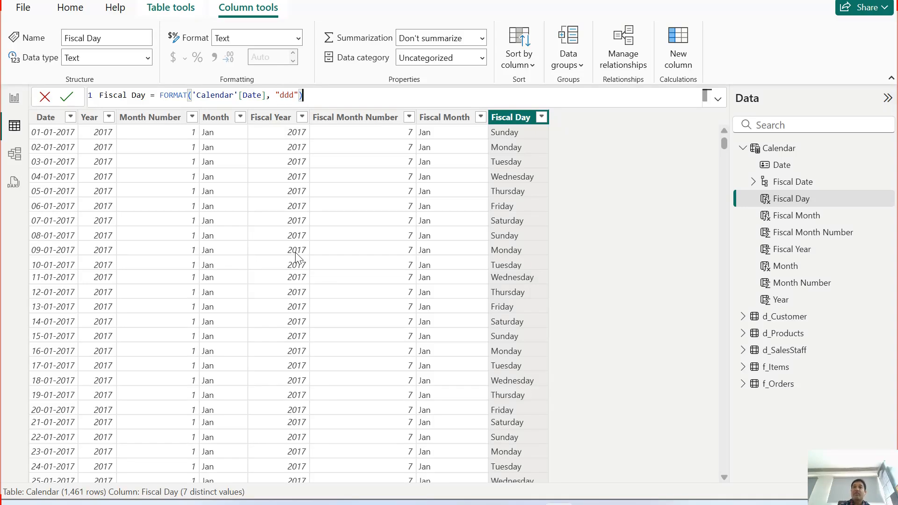
key("Return")
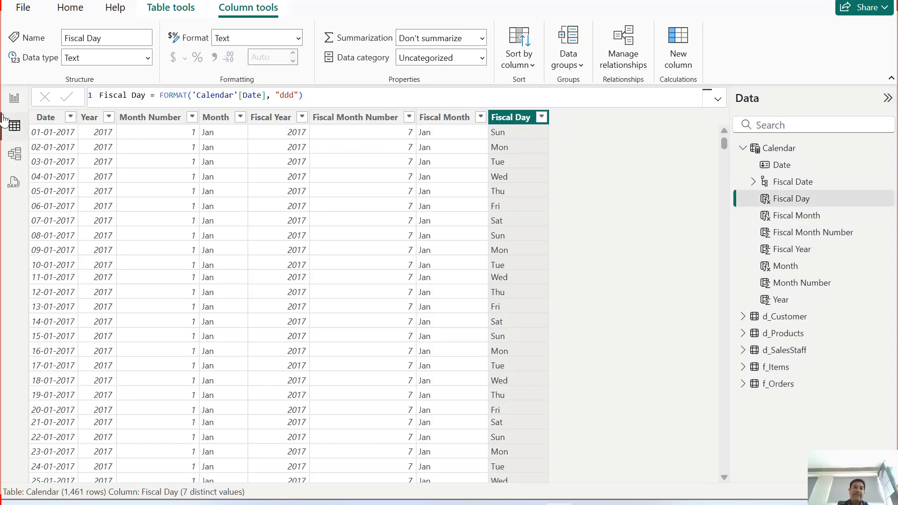
Step: Add the Fiscal Day field to the Fiscal Date hierarchy in the report's Calendar table
left_click(13, 104)
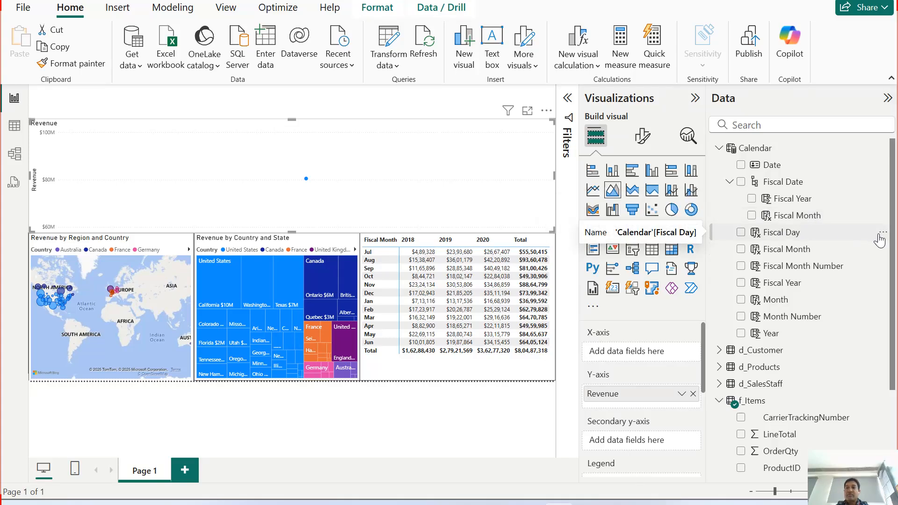
left_click(882, 234)
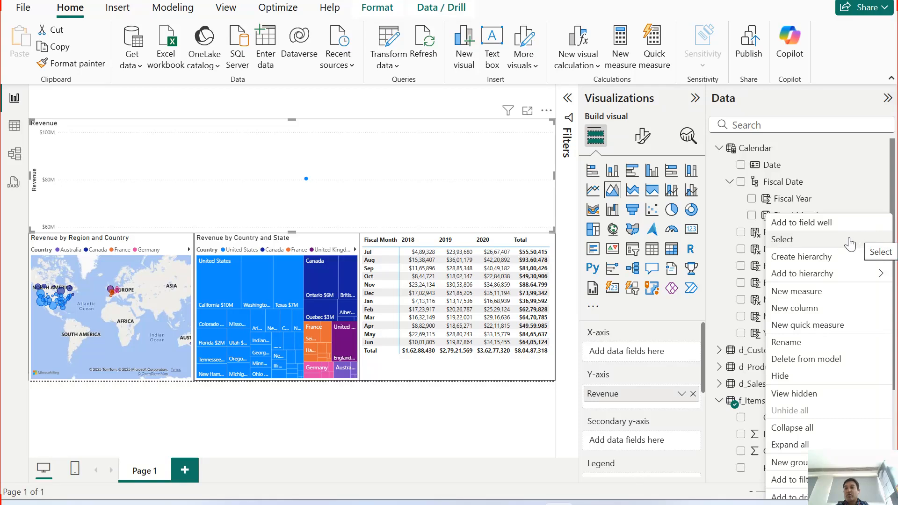
mouse_move(814, 278)
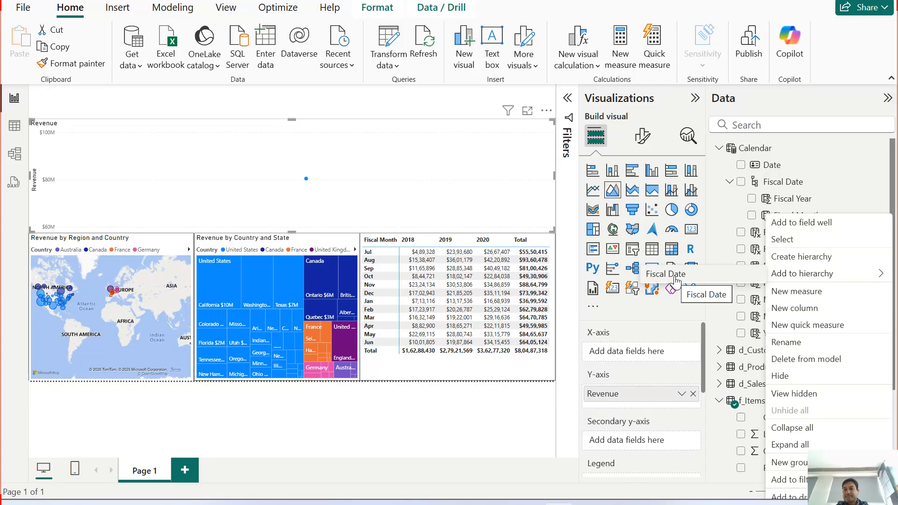
left_click(675, 275)
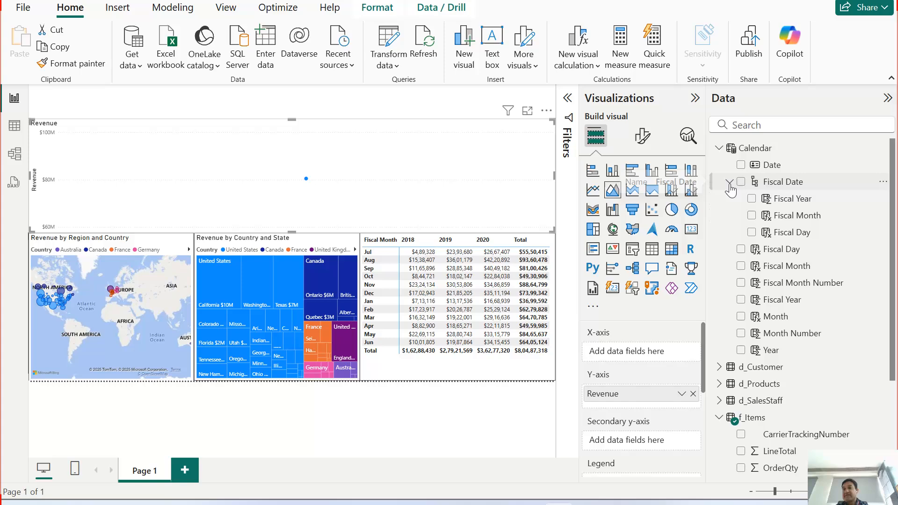
Step: Review the levels of the Fiscal Date hierarchy, and place the whole hierarchy on the area chart's X-axis
left_click(729, 182)
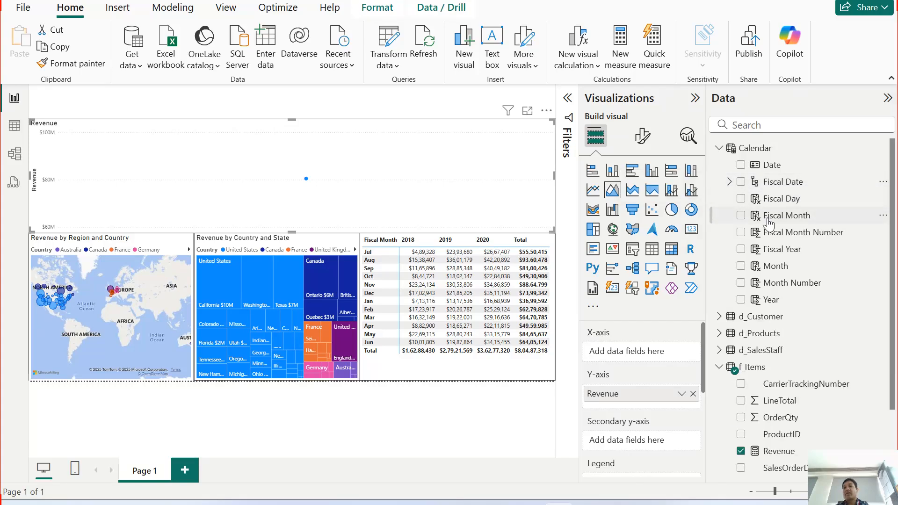
left_click(729, 182)
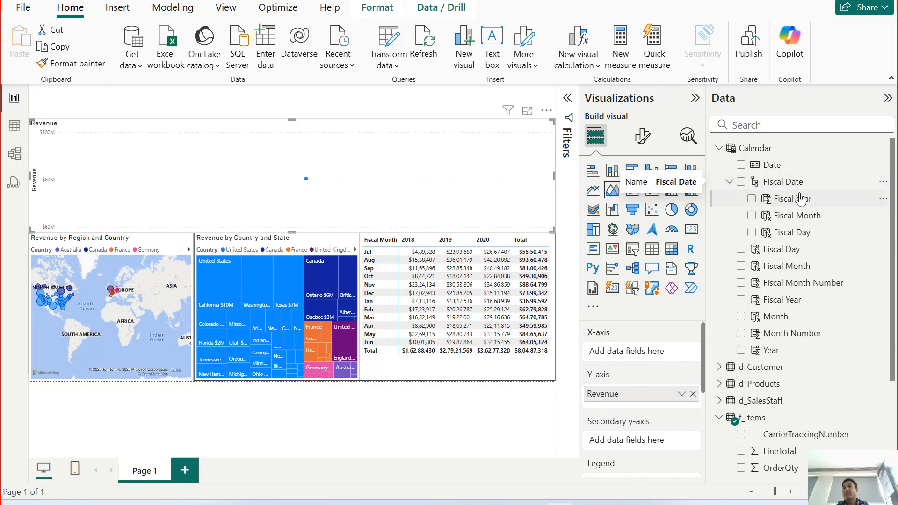
left_click(730, 182)
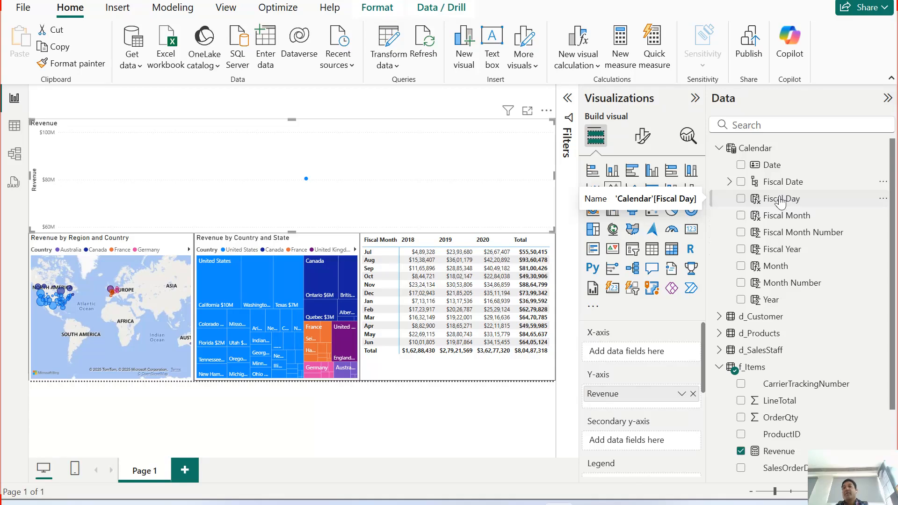
left_click(730, 183)
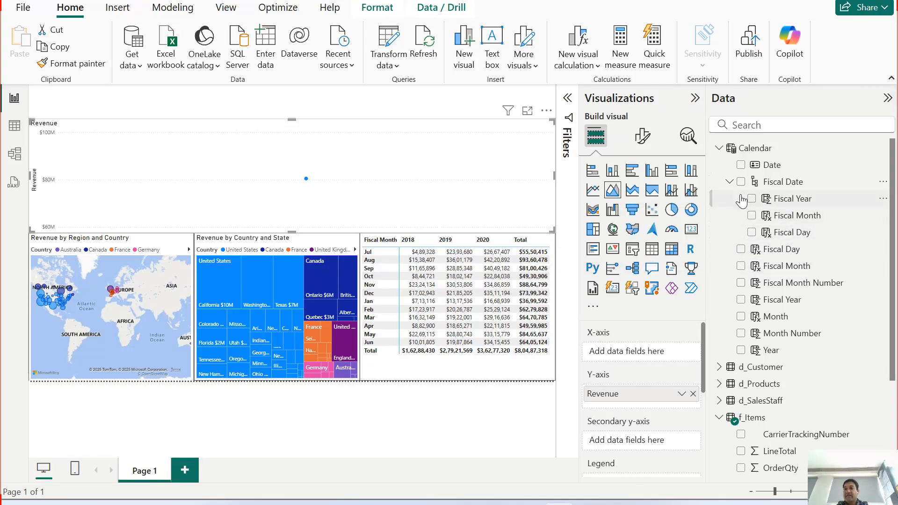
left_click(729, 182)
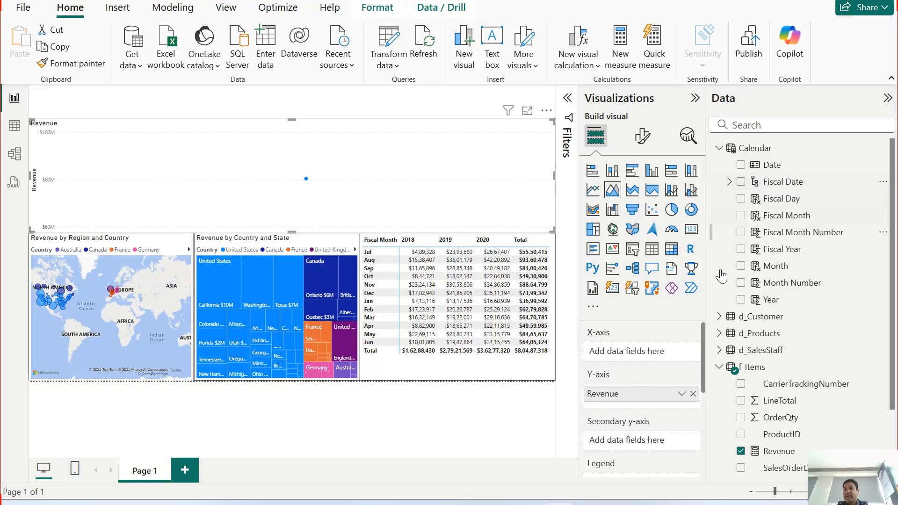
left_click_drag(745, 188, 663, 353)
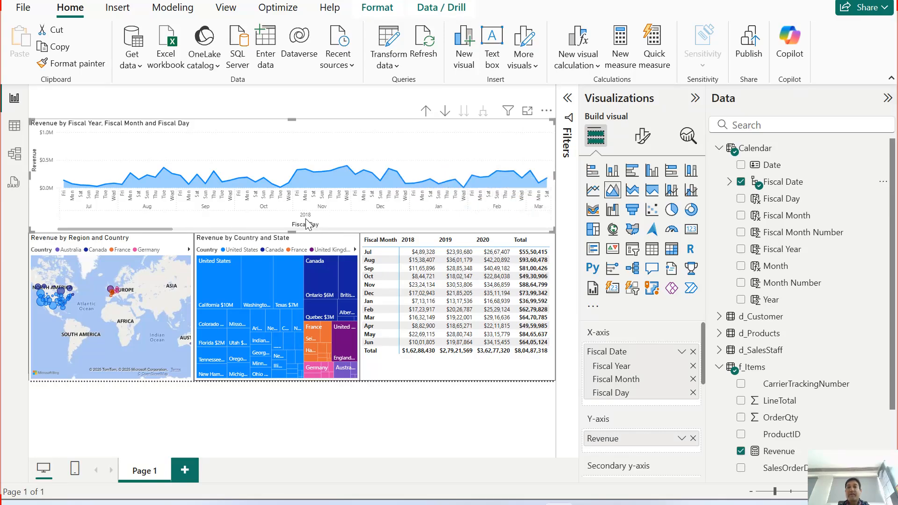
Step: Drill the revenue area chart up from the Fiscal Day level through Fiscal Month to the Fiscal Year level
mouse_move(162, 229)
left_mouse_down()
mouse_move(196, 231)
mouse_move(152, 232)
left_mouse_up()
left_click(426, 113)
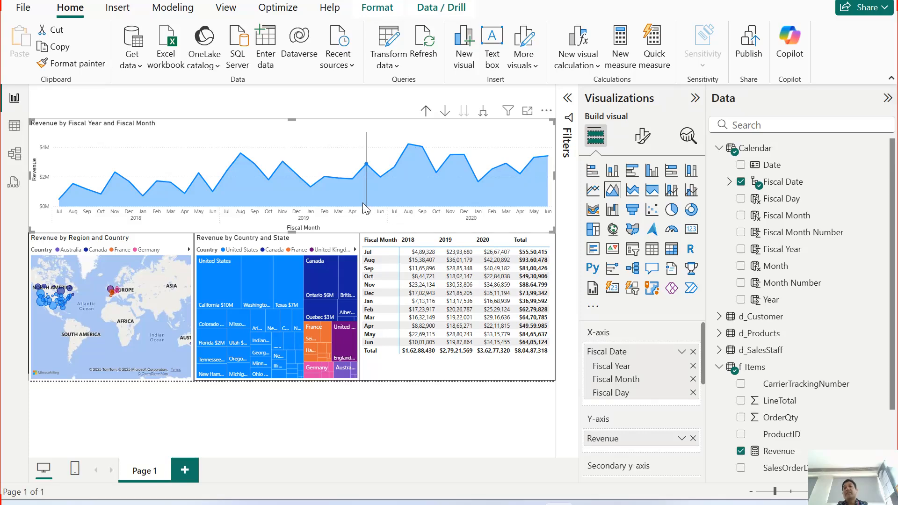
mouse_move(363, 203)
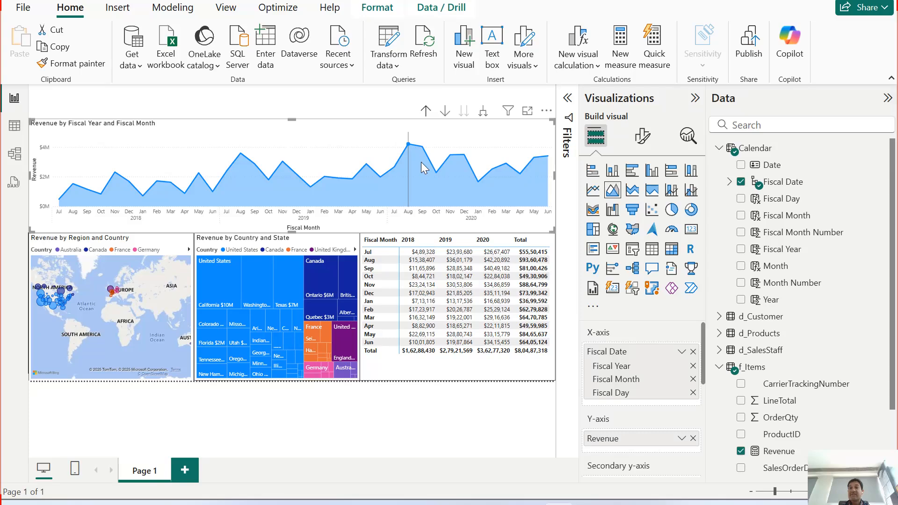
left_click(426, 112)
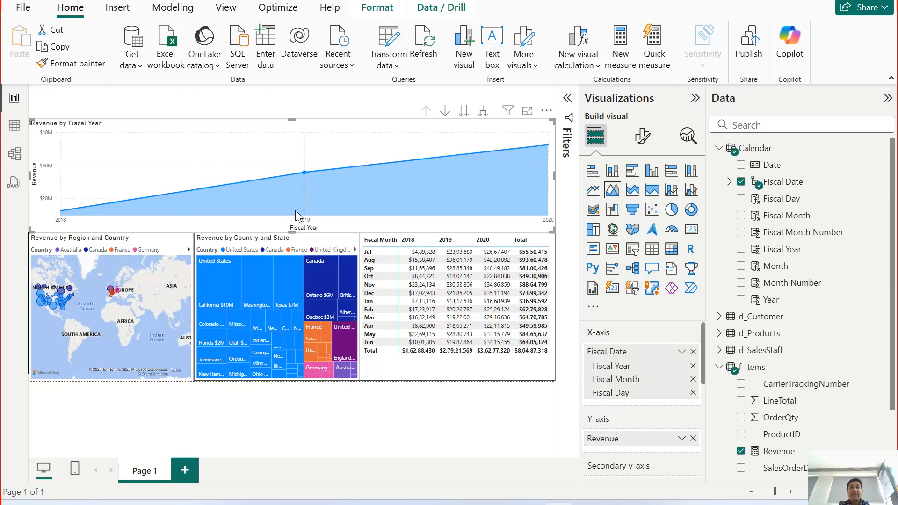
mouse_move(518, 206)
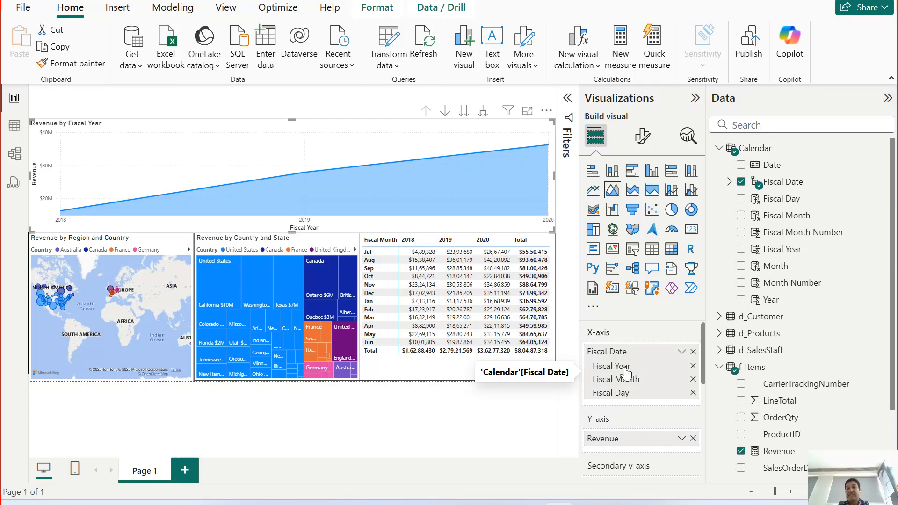
Step: Switch the area chart to the Fiscal Month level and the Fiscal Day level on their own, and drill back up to Fiscal Year
left_click(463, 111)
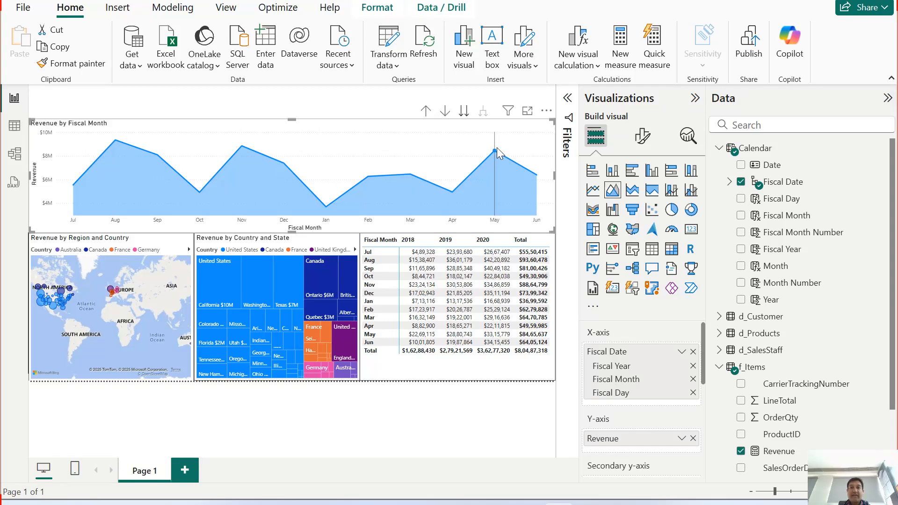
left_click(461, 115)
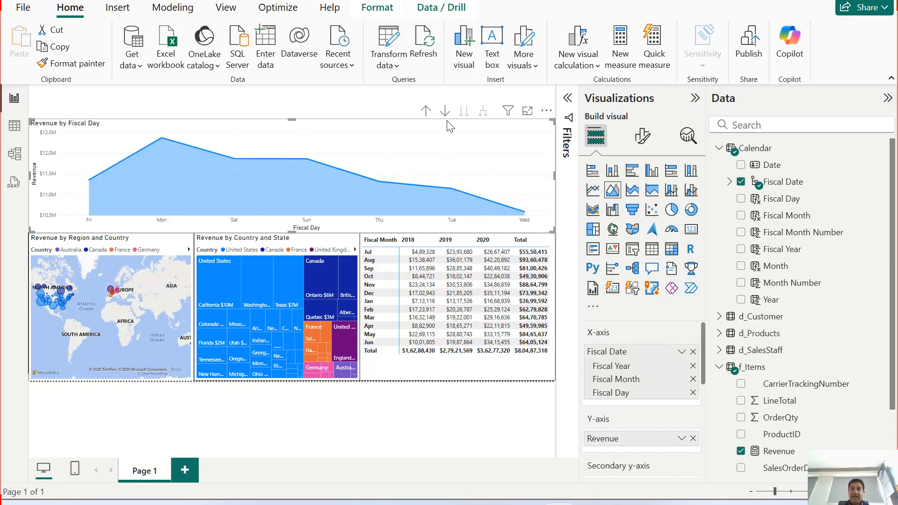
left_click(425, 112)
left_click(425, 112)
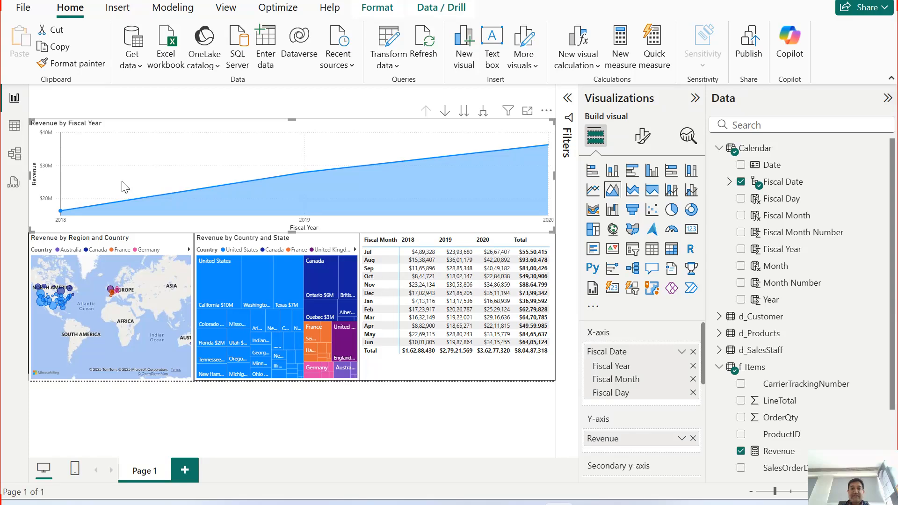
Step: Turn on drill-down mode for the area chart, step through its separate month and day levels, and return to Fiscal Year
left_click(445, 110)
left_click(463, 110)
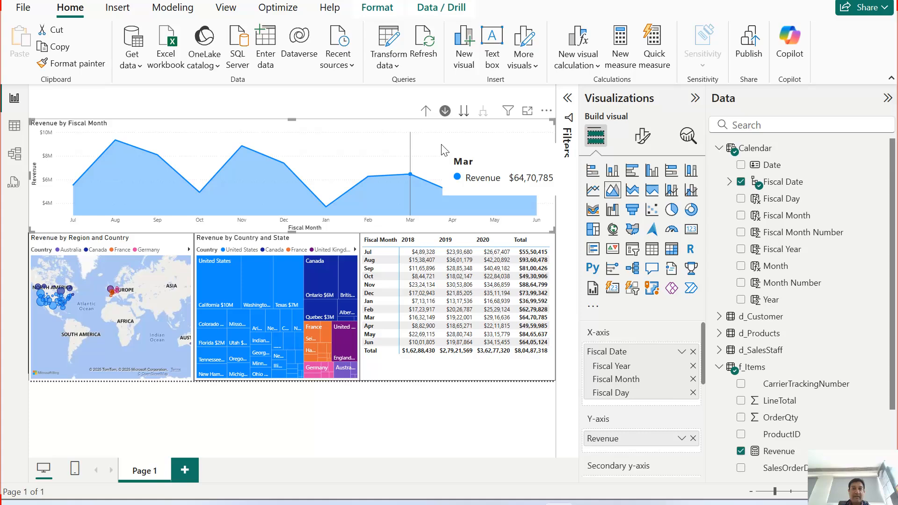
left_click(463, 111)
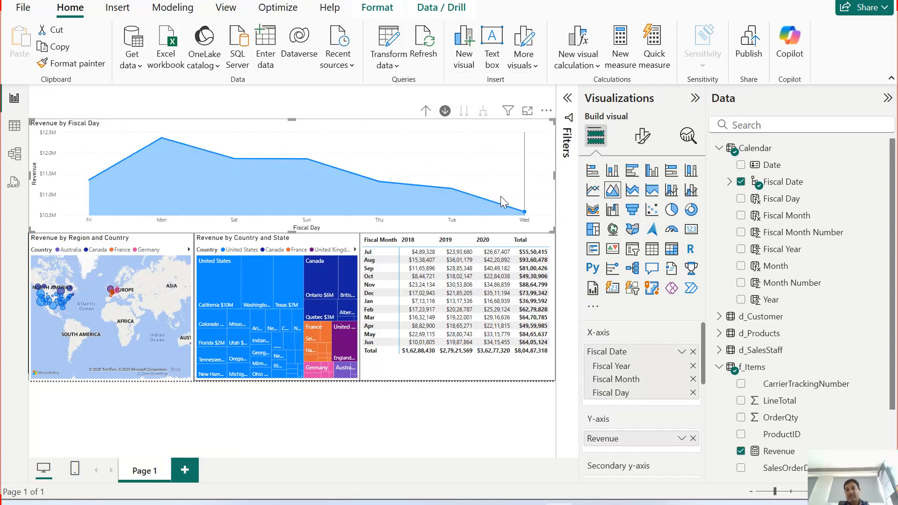
left_click(425, 111)
left_click(425, 111)
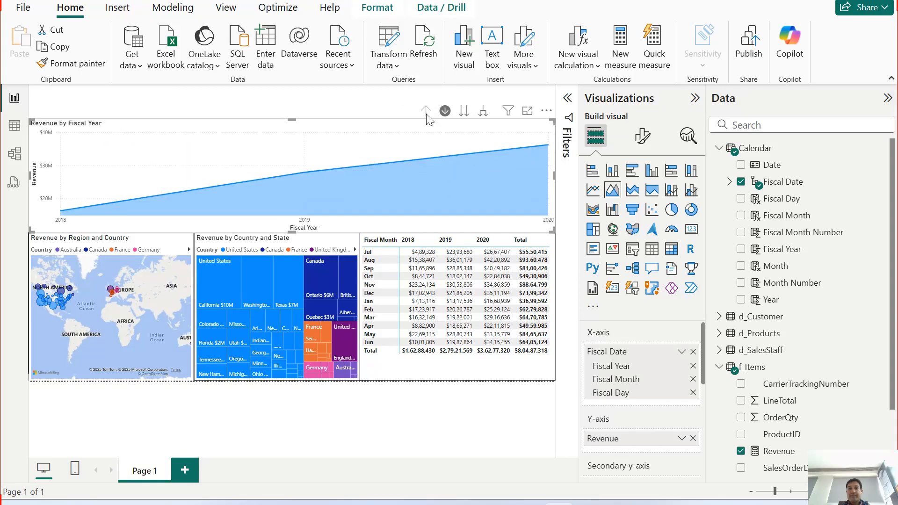
Step: Turn off drill-down mode while expanding the area chart through year, month and day together, and drill back up to Fiscal Year
left_click(483, 111)
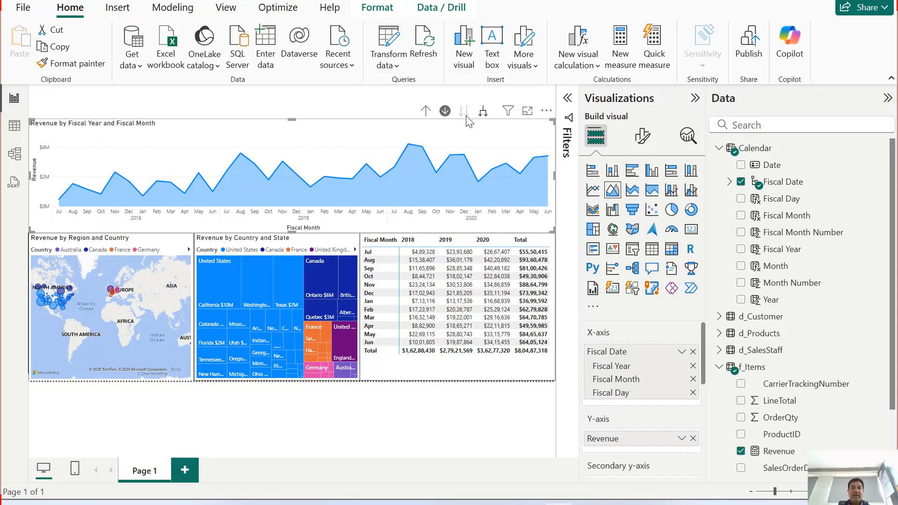
left_click(440, 114)
left_click(484, 115)
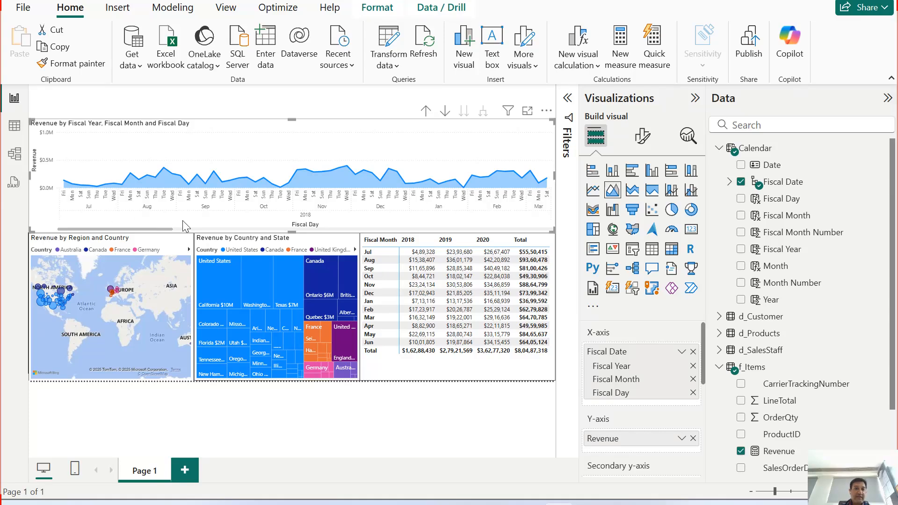
left_click_drag(150, 229, 190, 229)
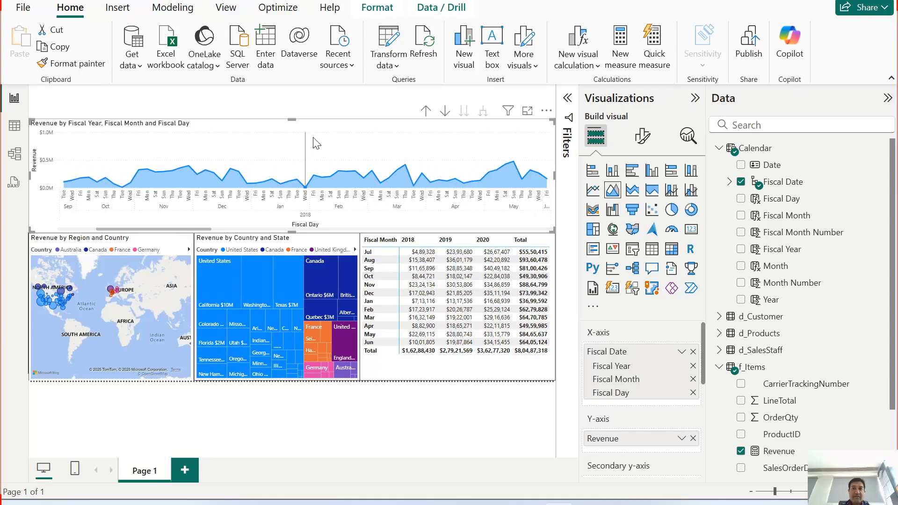
left_click(425, 112)
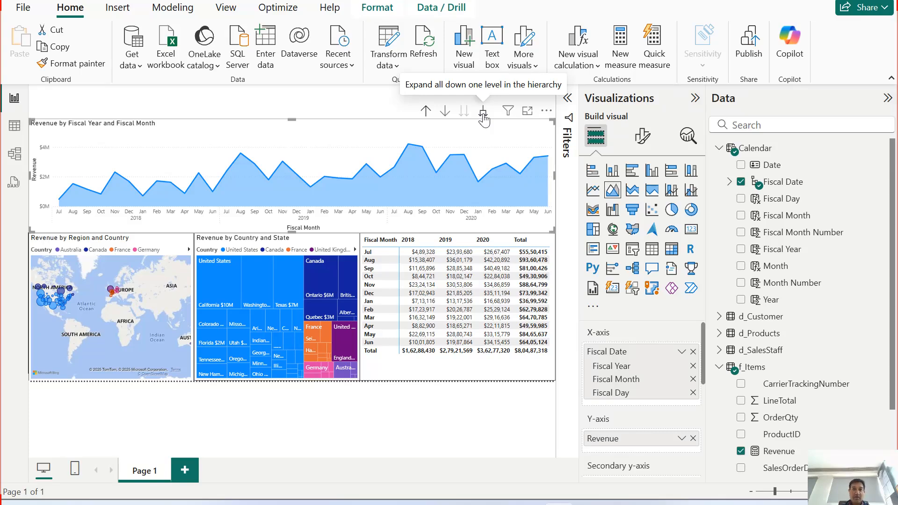
left_click(425, 111)
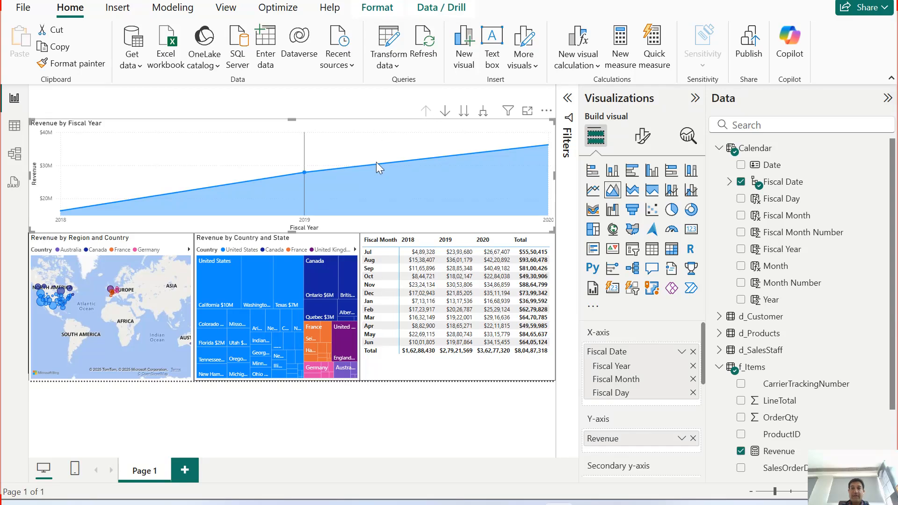
Step: Compare the standalone Fiscal Month level with the expanded year-and-month view twice on the area chart, ending at Fiscal Year
left_click(464, 112)
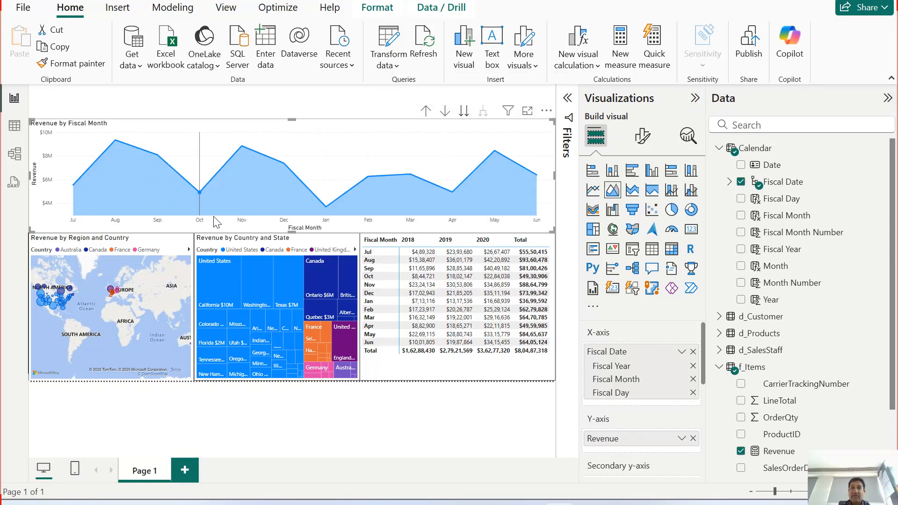
left_click(425, 112)
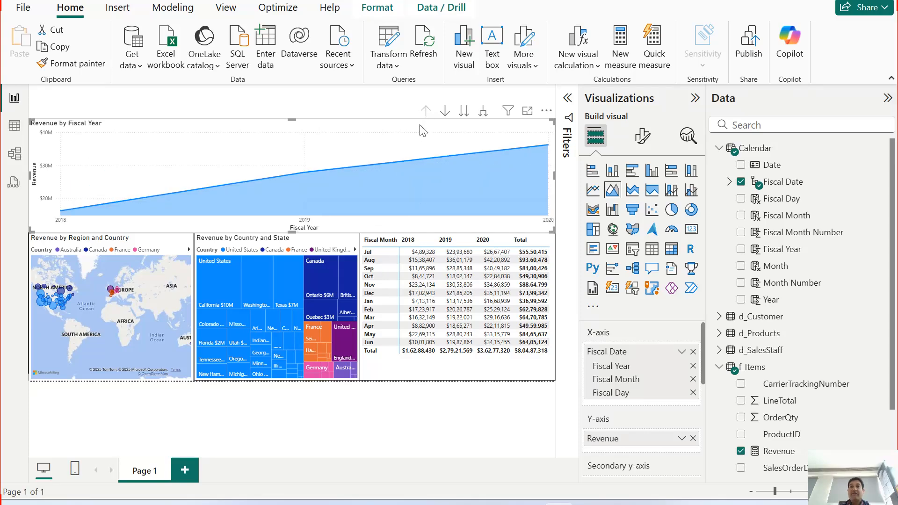
left_click(484, 113)
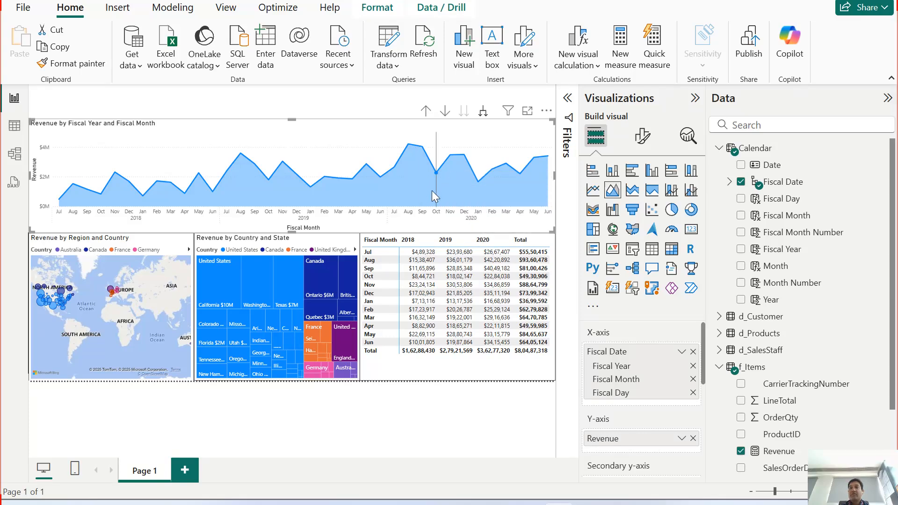
left_click(426, 110)
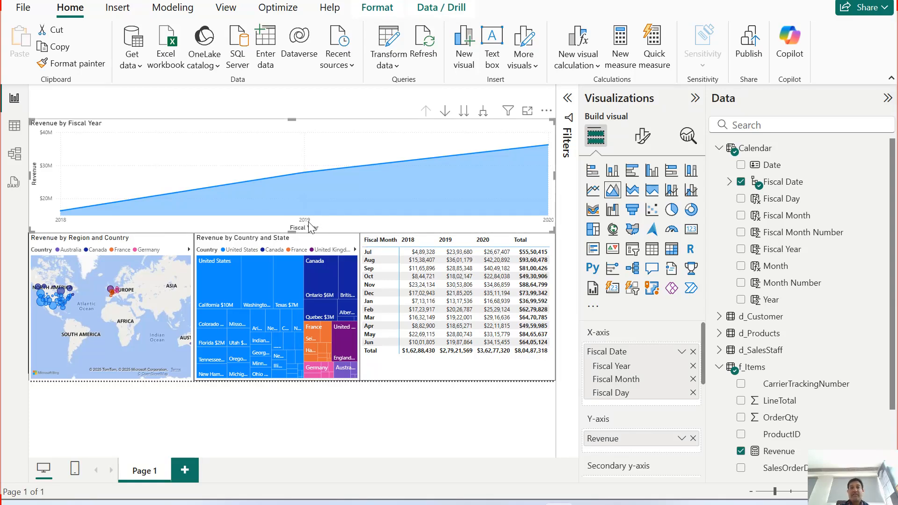
left_click(463, 112)
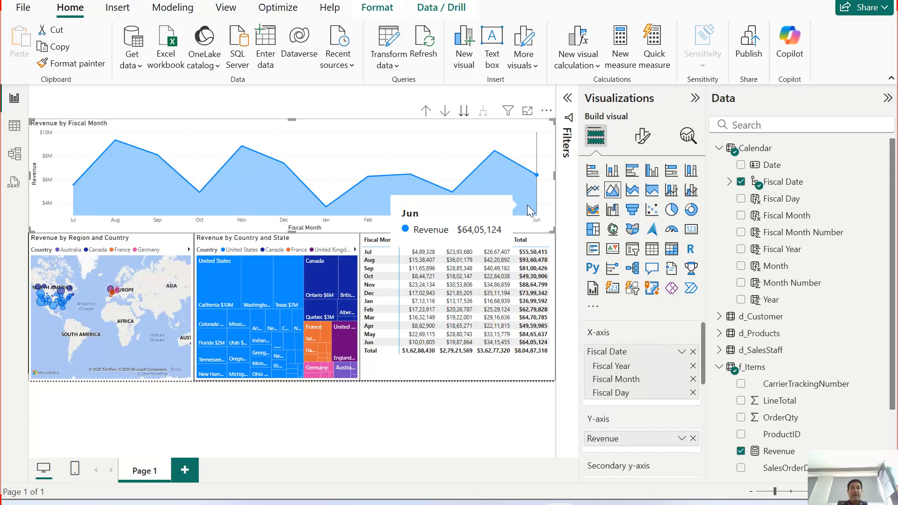
left_click(426, 112)
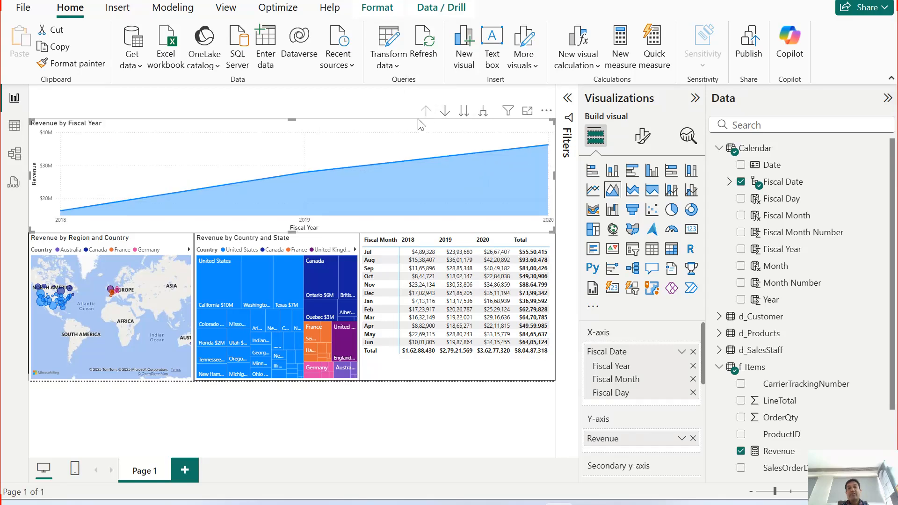
left_click(484, 116)
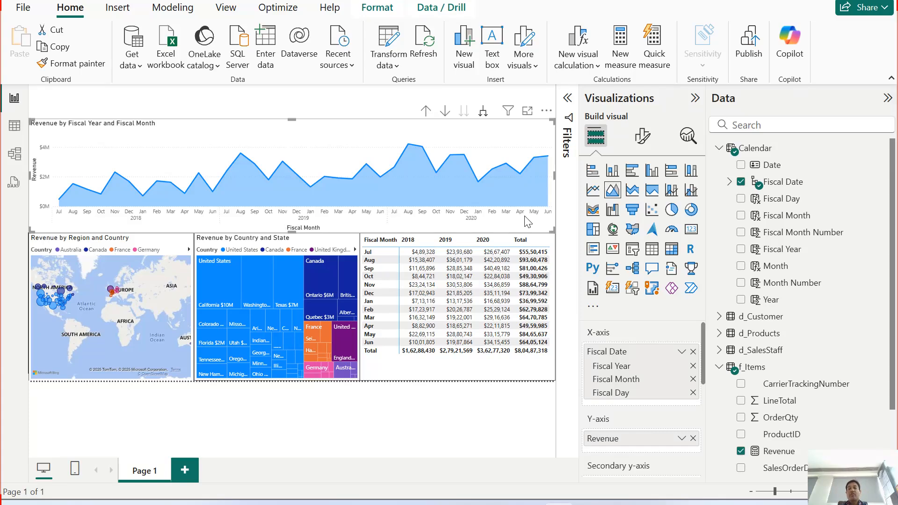
left_click(424, 113)
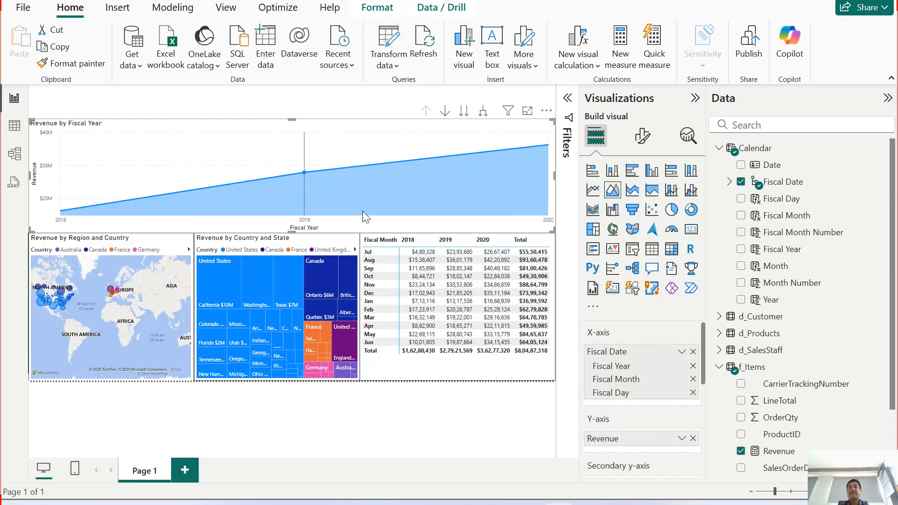
Step: Show revenue by Fiscal Month alone on the area chart, and go back up to the year level
mouse_move(363, 212)
left_click(463, 111)
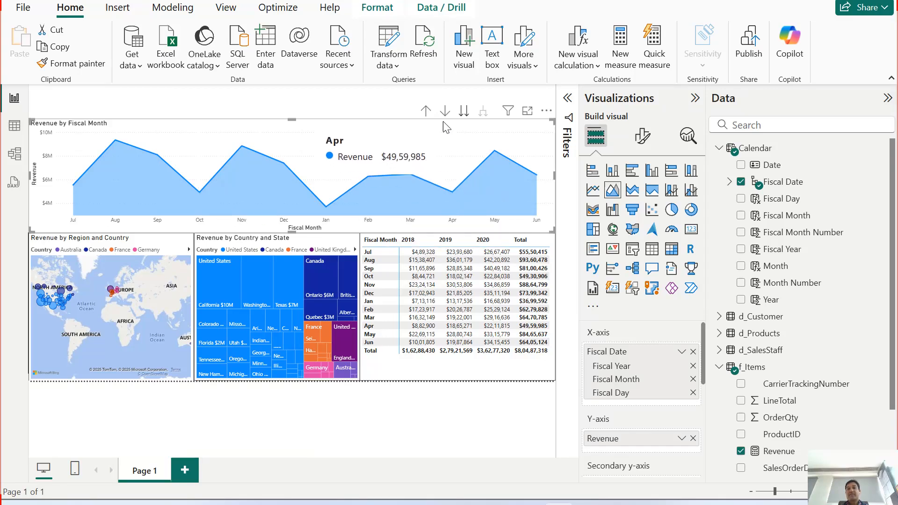
left_click(426, 112)
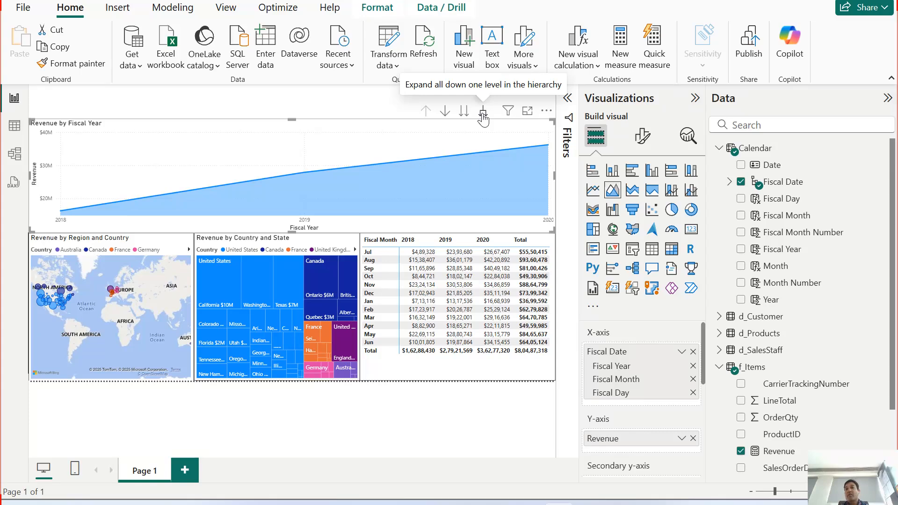
Step: Expand all years to months and days, examine the daily revenue across 2019 and 2020, and drill up to Fiscal Year
left_click(483, 112)
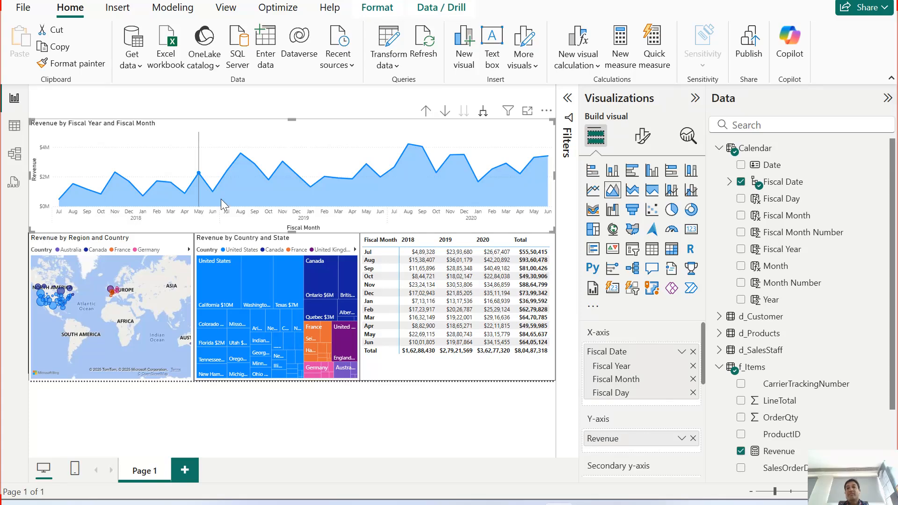
left_click(483, 111)
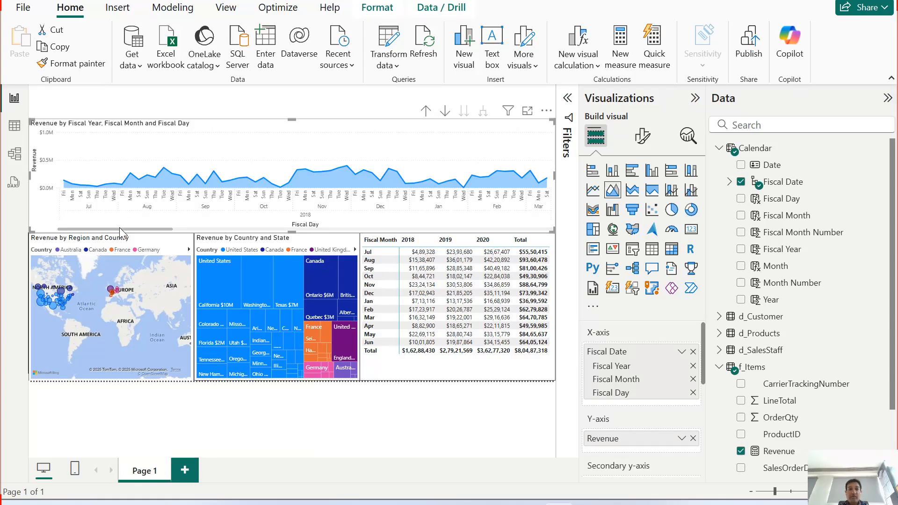
left_click_drag(123, 229, 377, 230)
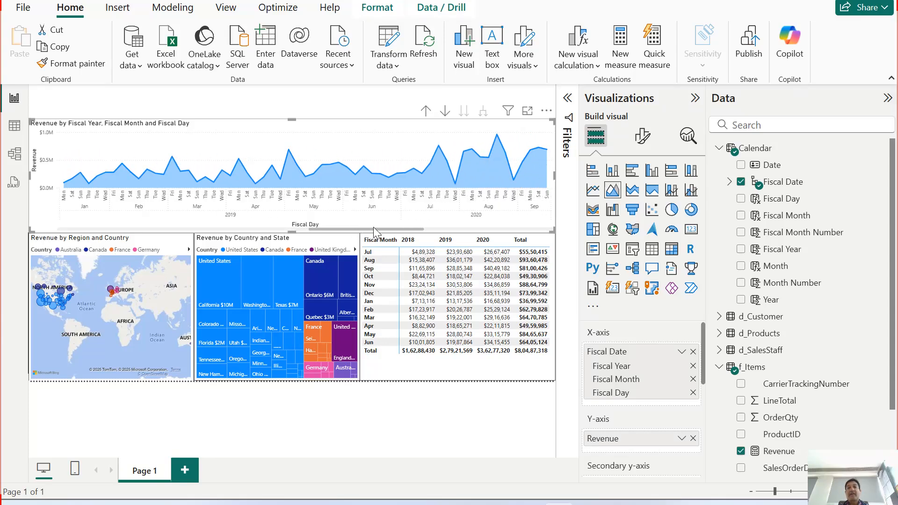
left_click(425, 112)
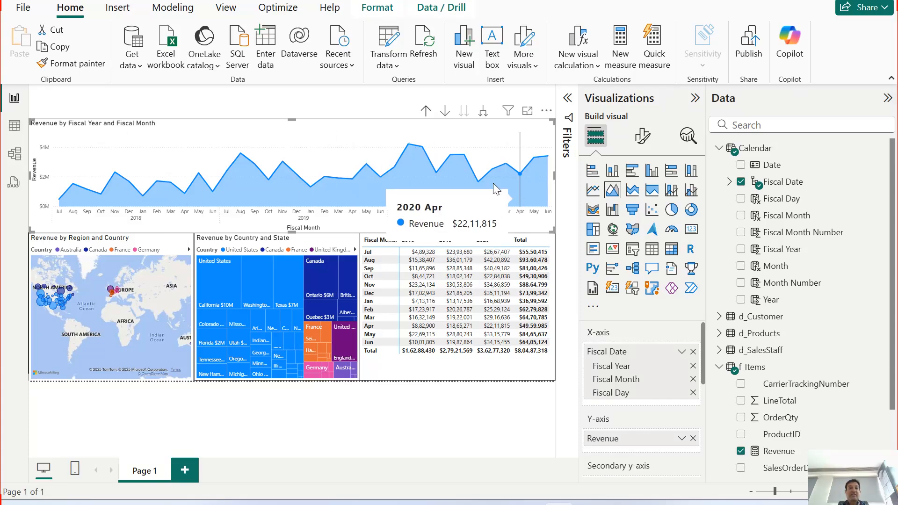
left_click(426, 111)
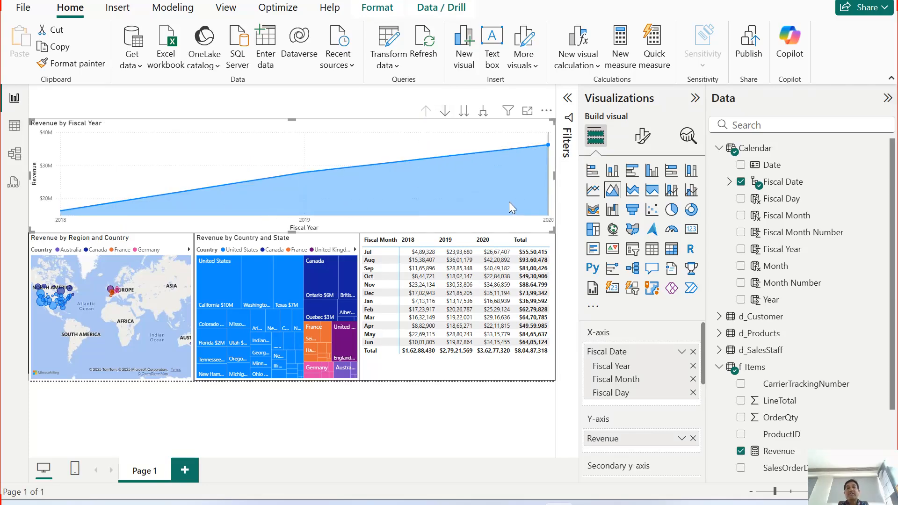
Step: Expand the Fiscal Date hierarchy in the Calendar table's field list, and enlarge the report canvas by narrowing the Data pane
mouse_move(440, 188)
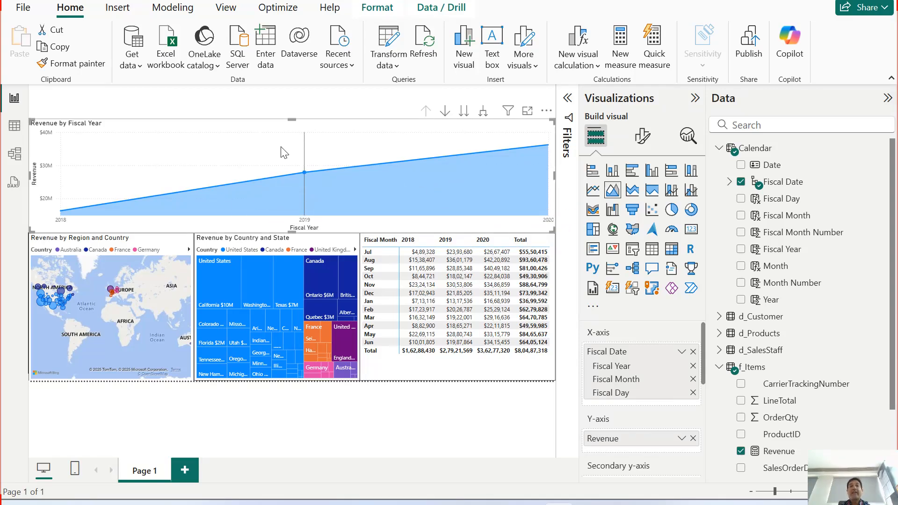
mouse_move(360, 203)
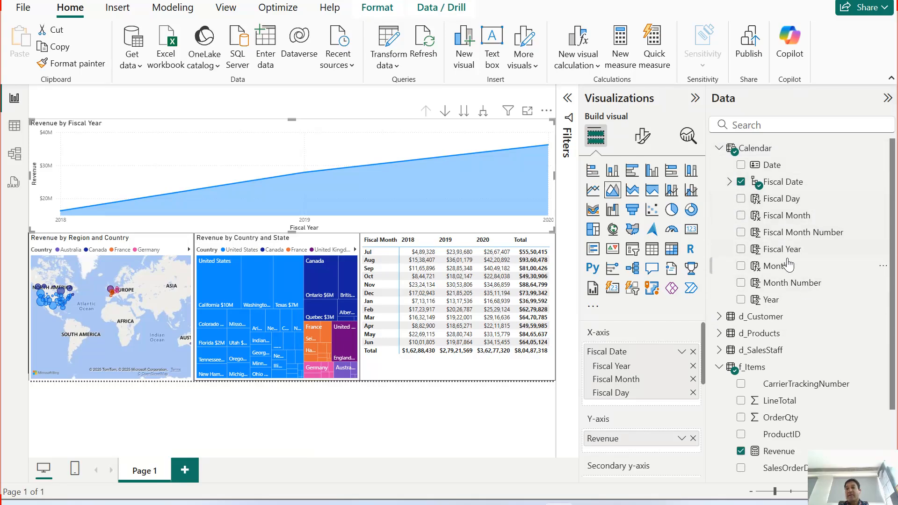
left_click(729, 181)
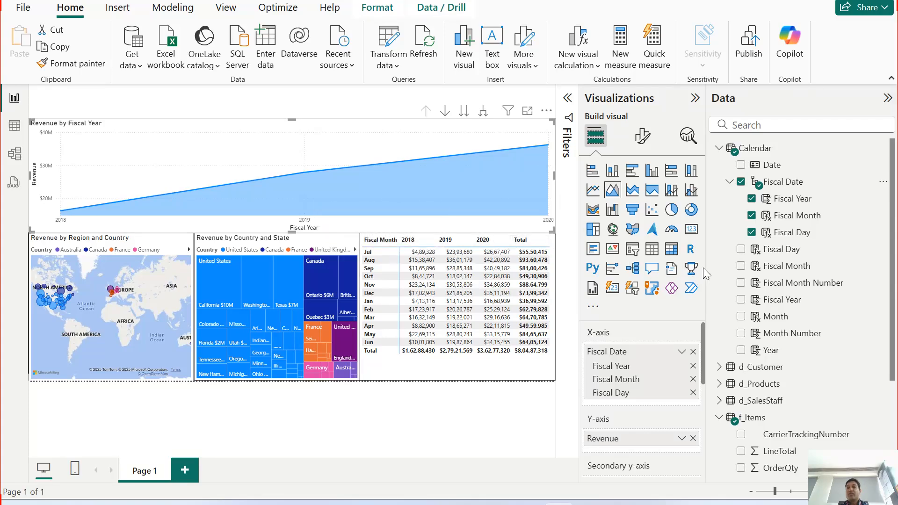
left_click_drag(707, 266, 782, 284)
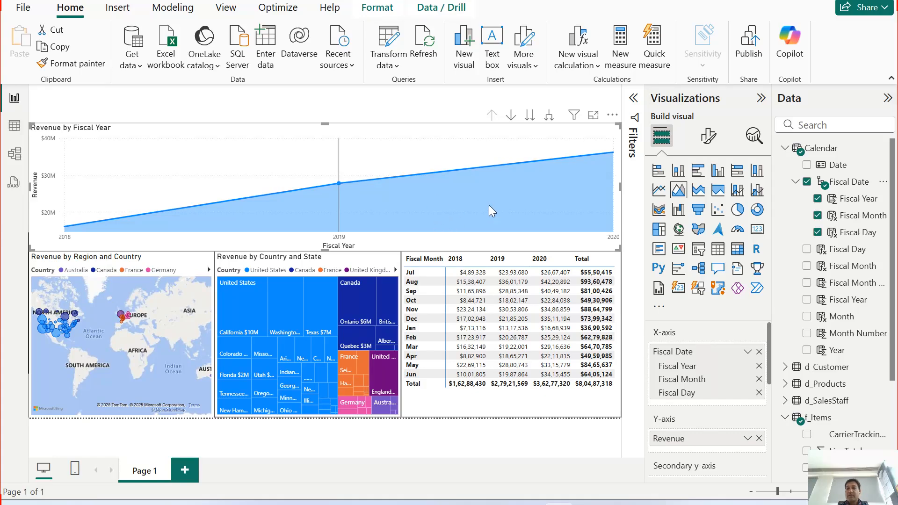
mouse_move(451, 201)
mouse_move(441, 145)
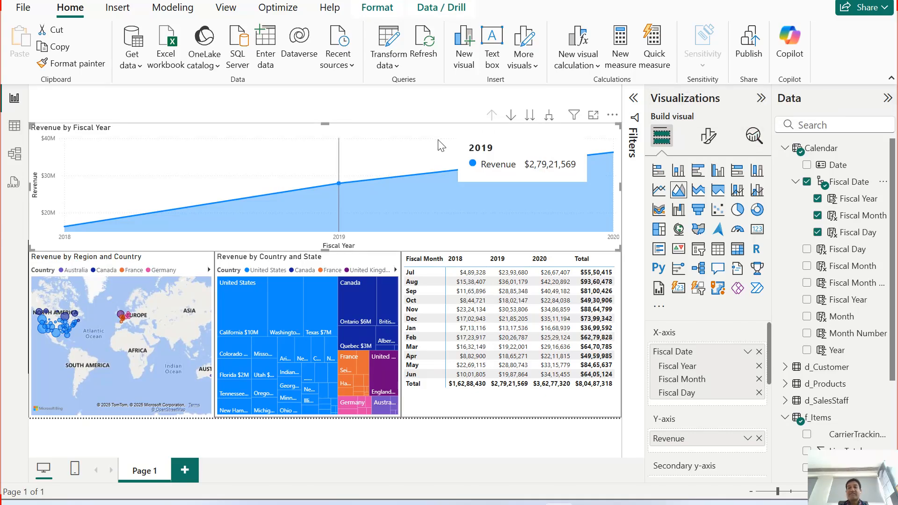
Step: Add an average line to the Revenue by Fiscal Year area chart through its analytics options
left_click(755, 141)
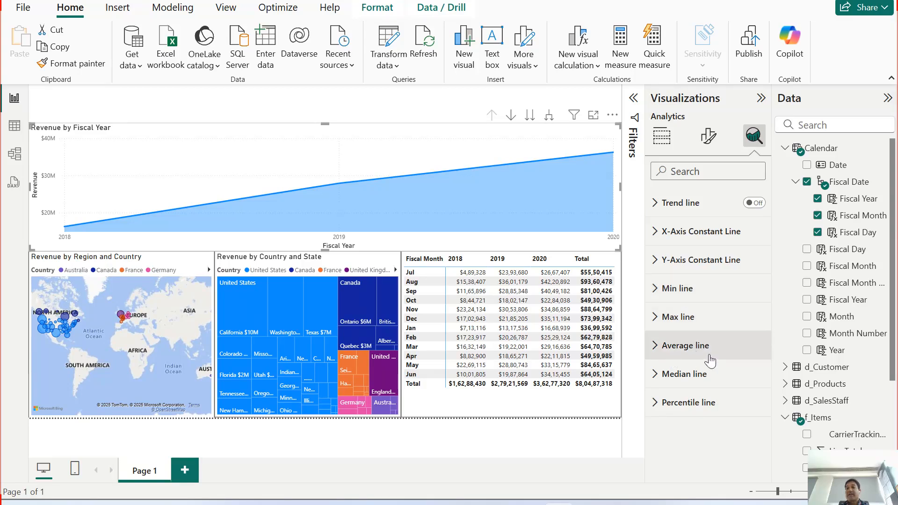
left_click(659, 351)
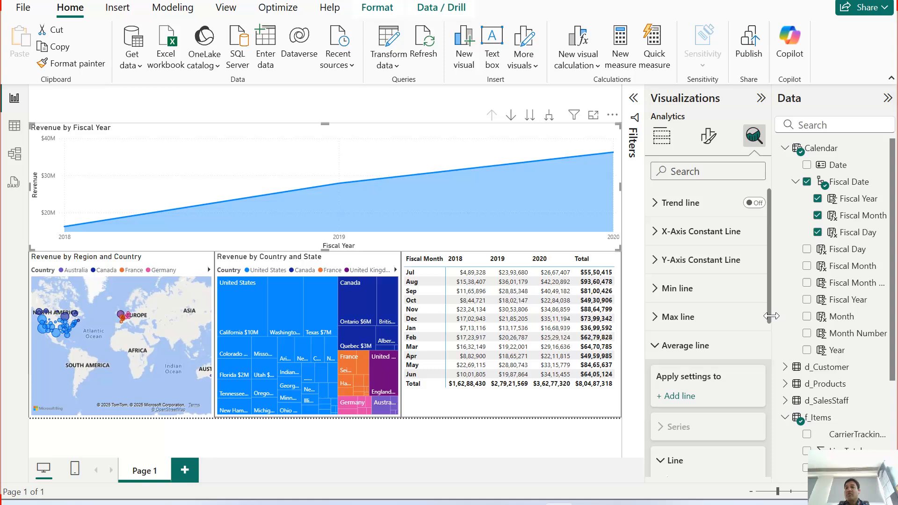
left_click_drag(768, 316, 768, 365)
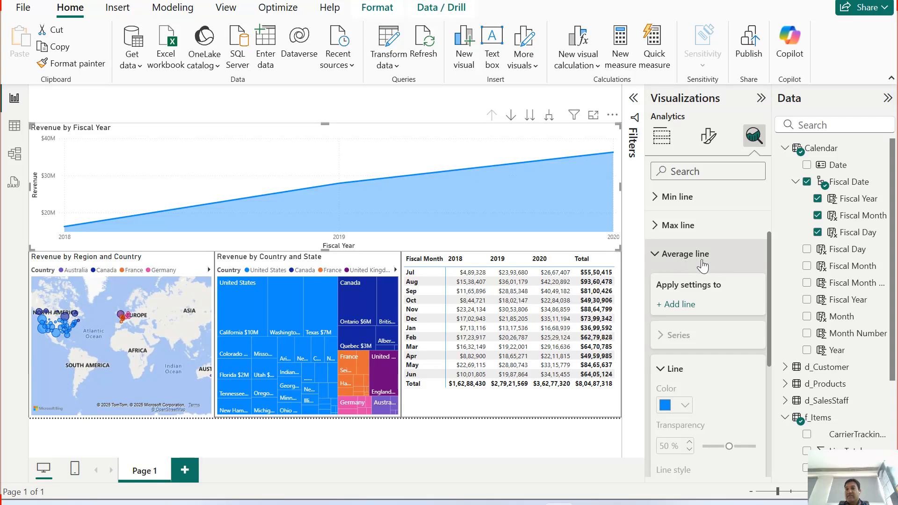
left_click(682, 306)
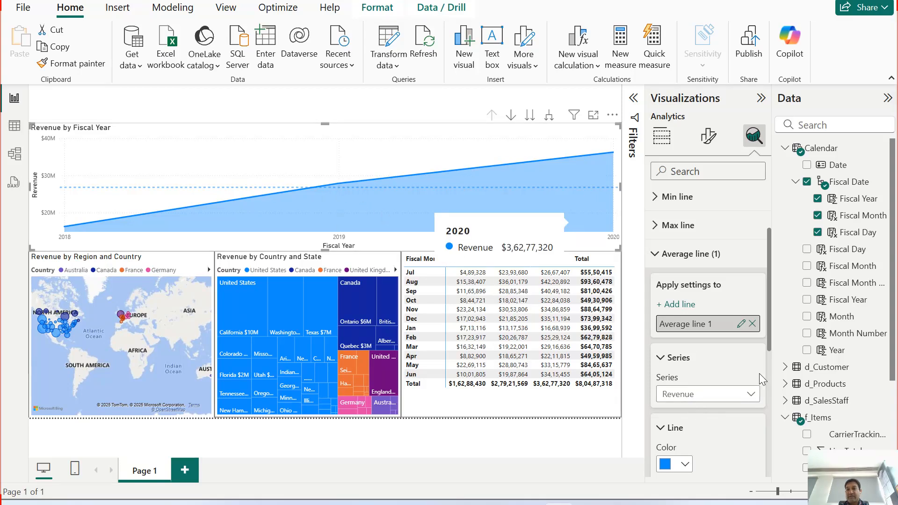
Step: Format the average line as red and dotted, with 0% transparency and a width of 4 px
scroll(768, 346, "down", 5)
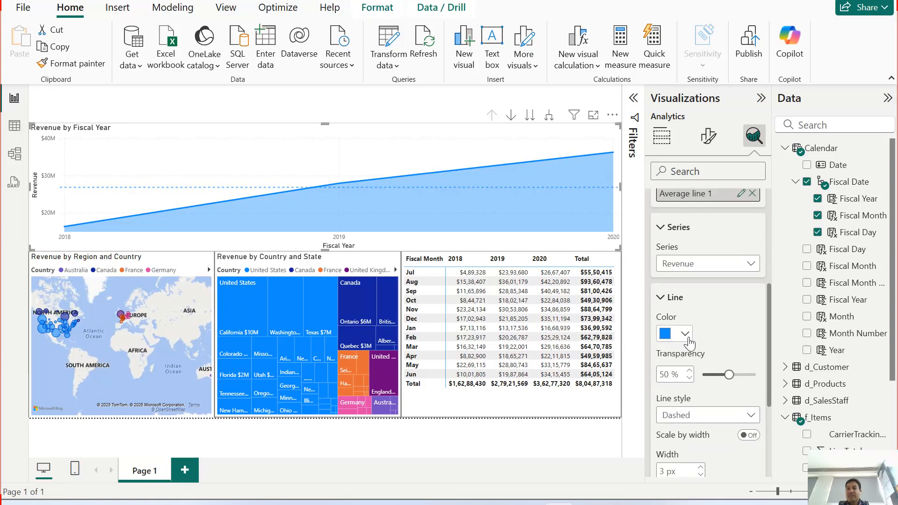
left_click(687, 336)
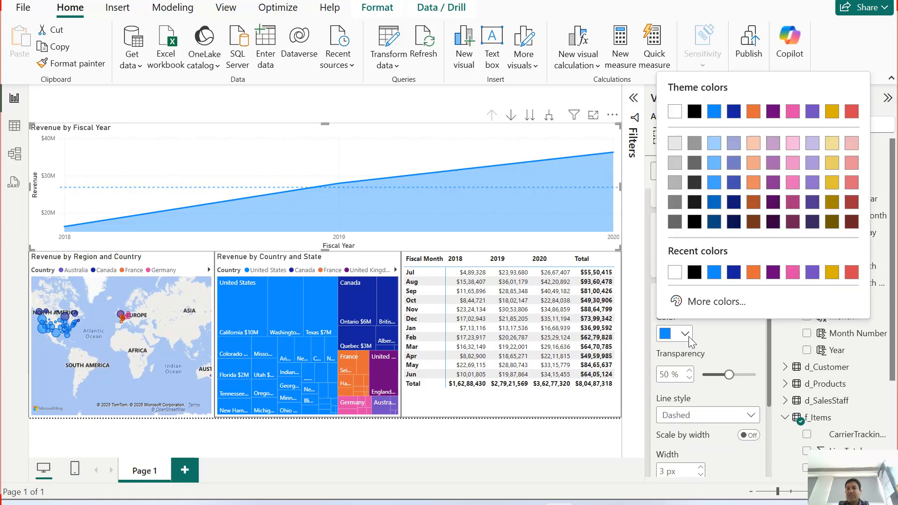
left_click(852, 272)
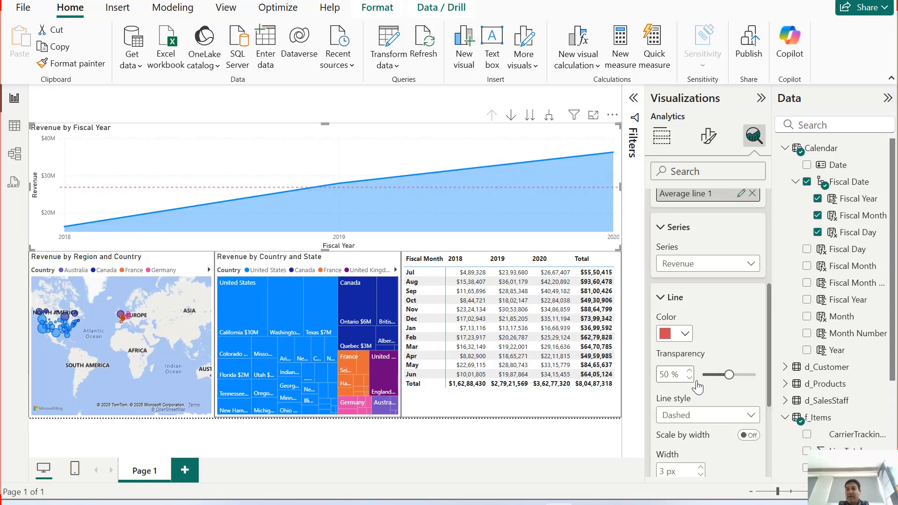
left_click_drag(730, 375, 701, 376)
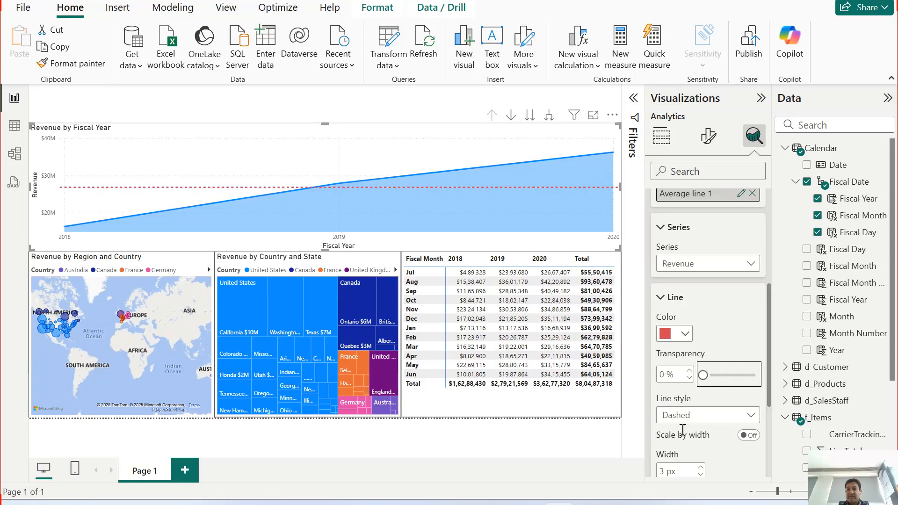
left_click(736, 422)
left_click(690, 465)
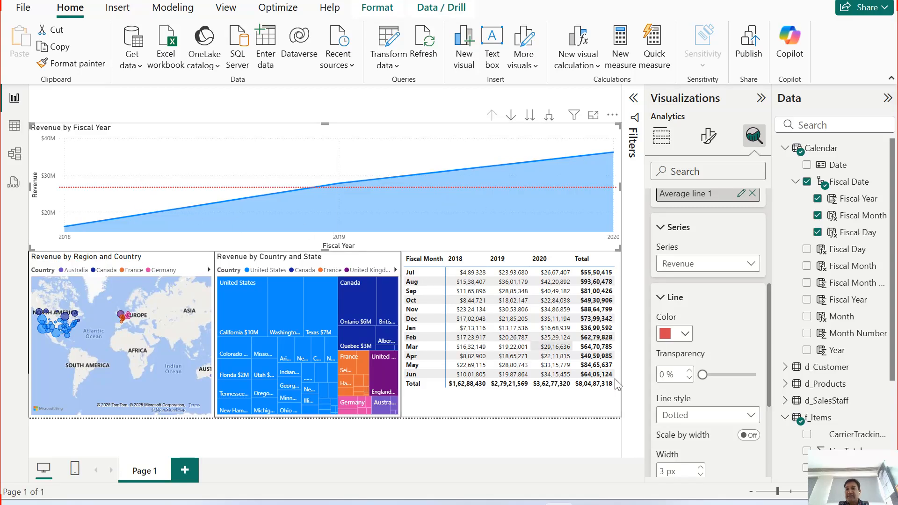
left_click(701, 467)
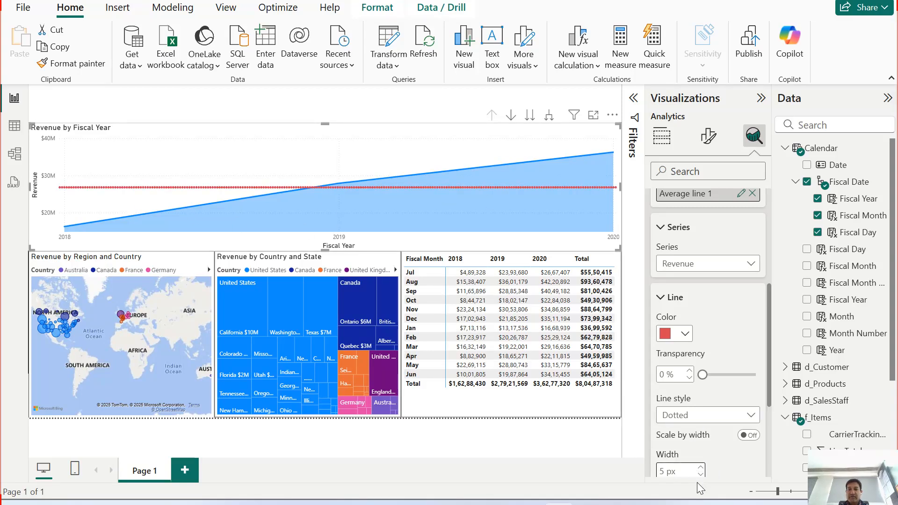
left_click(701, 473)
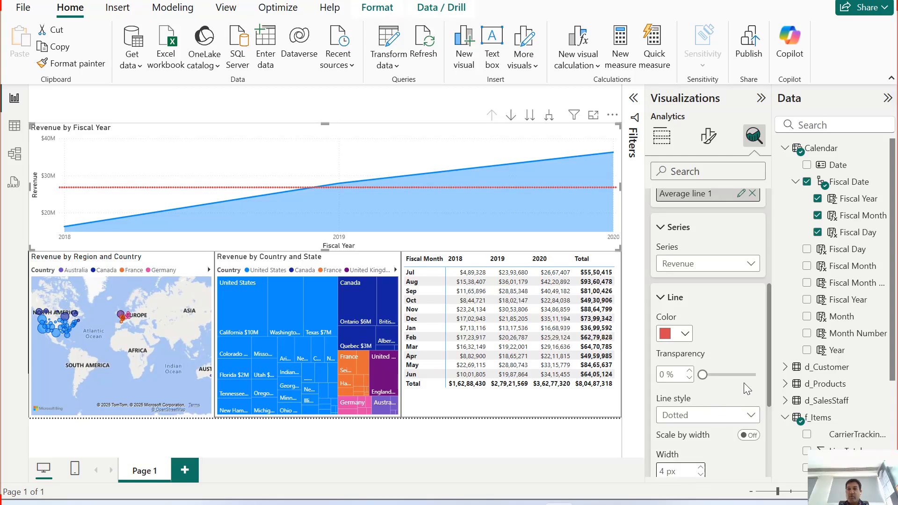
Step: Turn on the average line's data label with horizontal position Right and vertical position Above
scroll(769, 385, "down", 3)
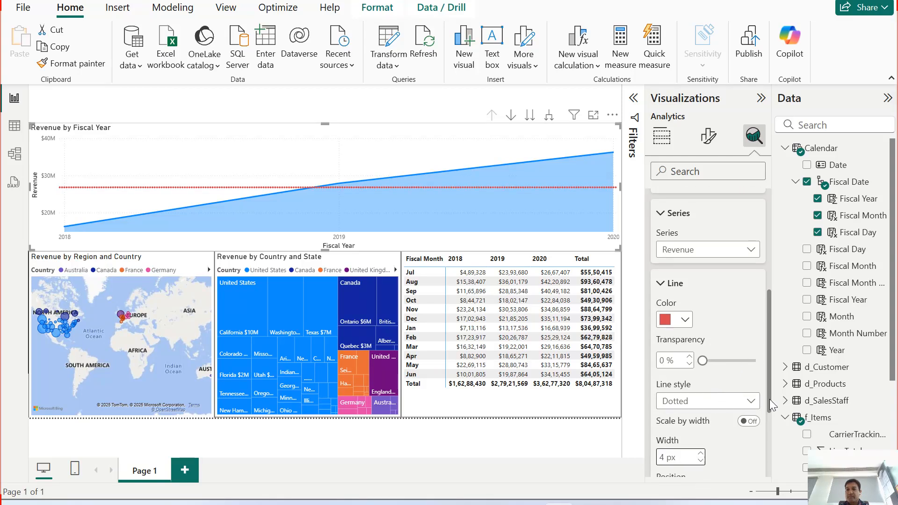
scroll(772, 434, "down", 1)
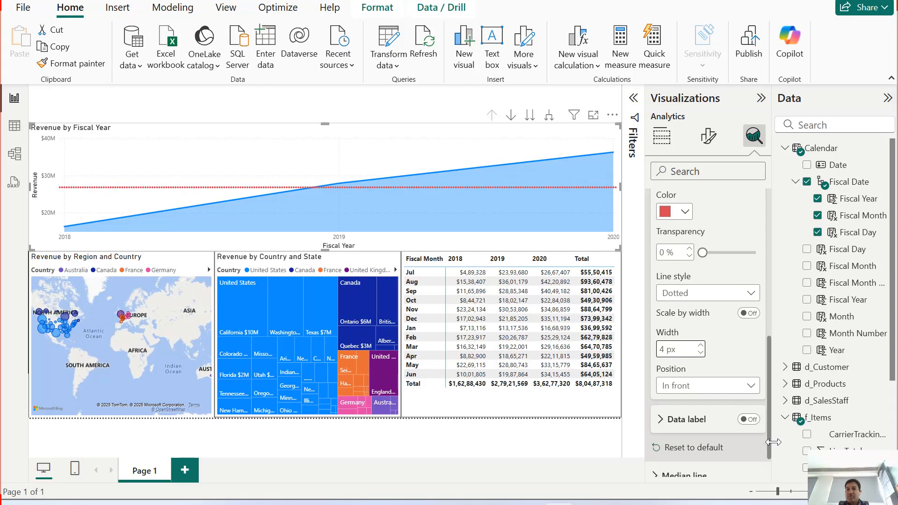
left_click(747, 419)
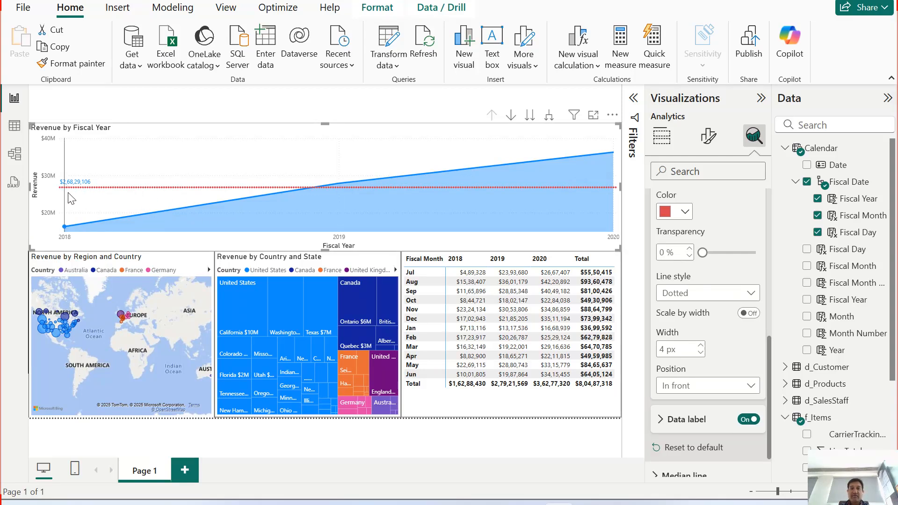
mouse_move(70, 194)
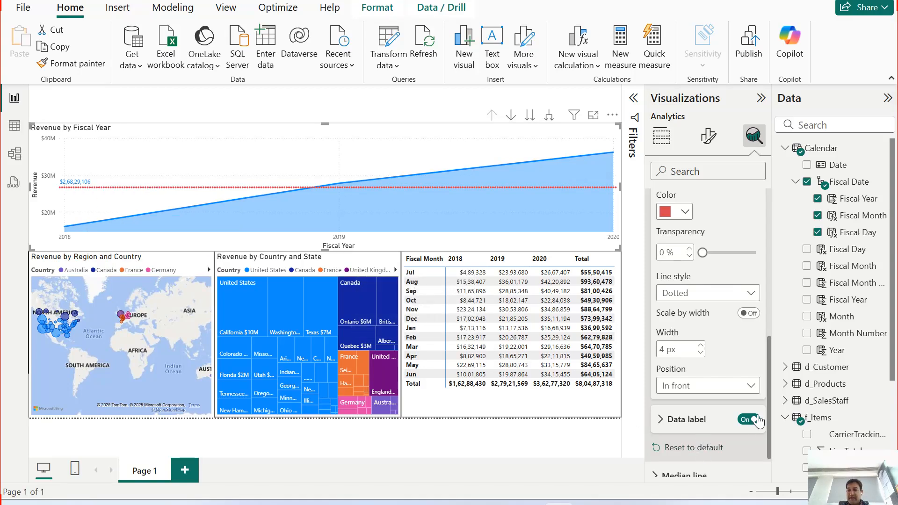
scroll(769, 389, "down", 1)
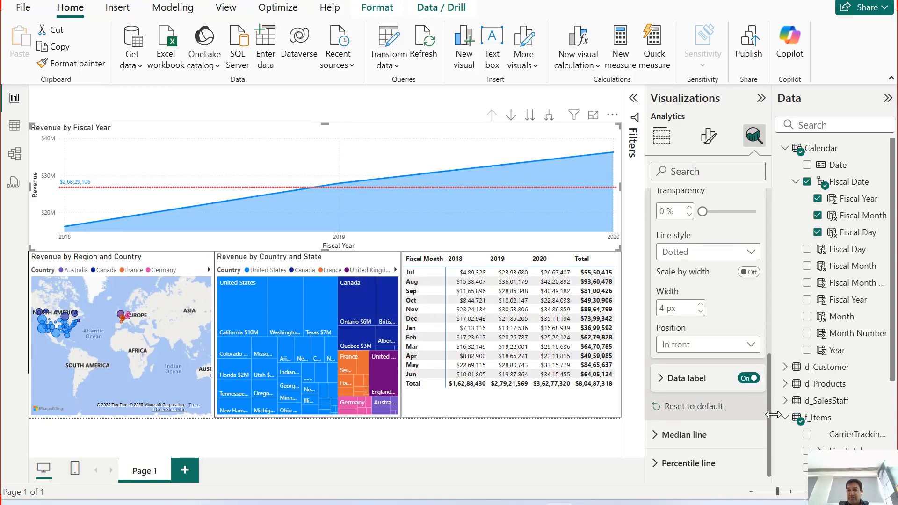
left_click(664, 379)
left_click(686, 415)
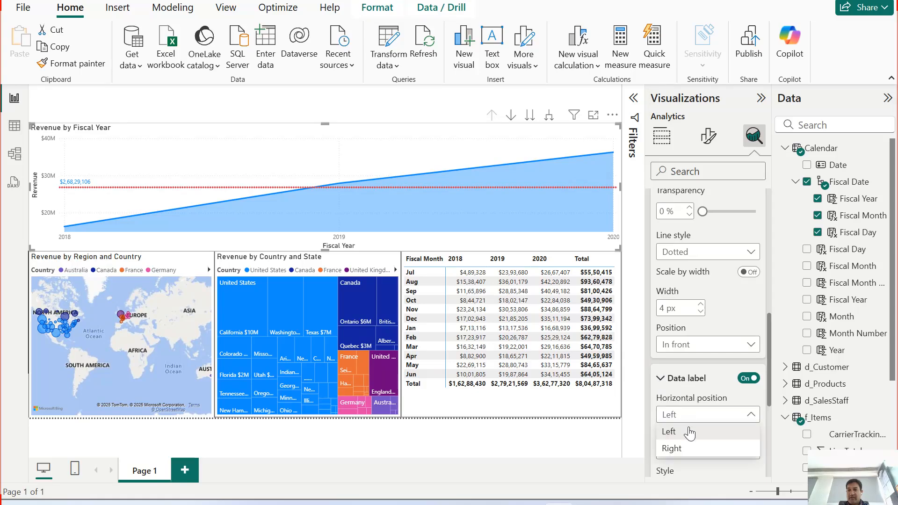
left_click(688, 448)
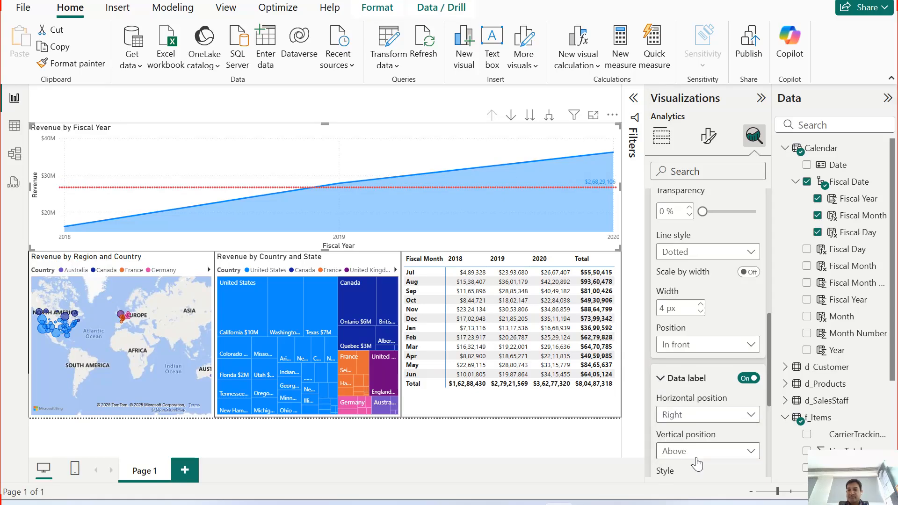
left_click(706, 457)
left_click(710, 468)
Step: Colour the average line's data label red and show its data value in Millions with 2 decimal places
scroll(769, 421, "down", 5)
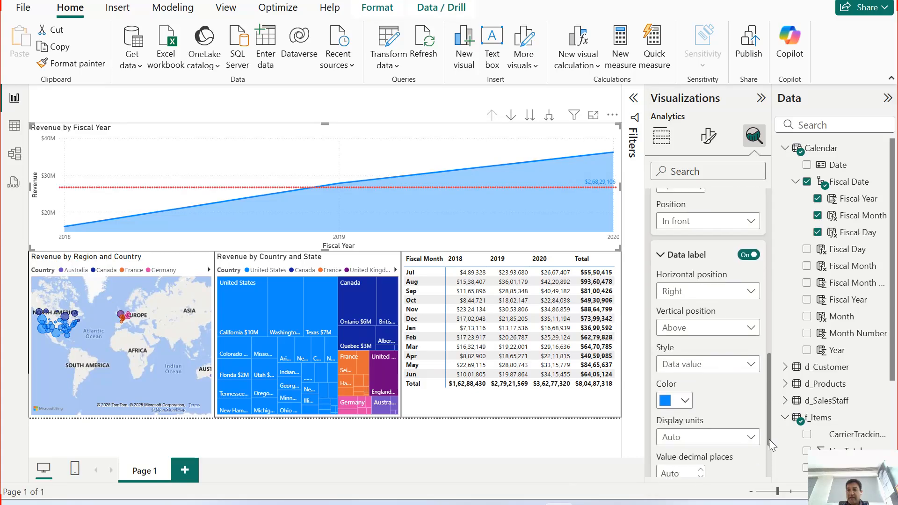
left_click(734, 354)
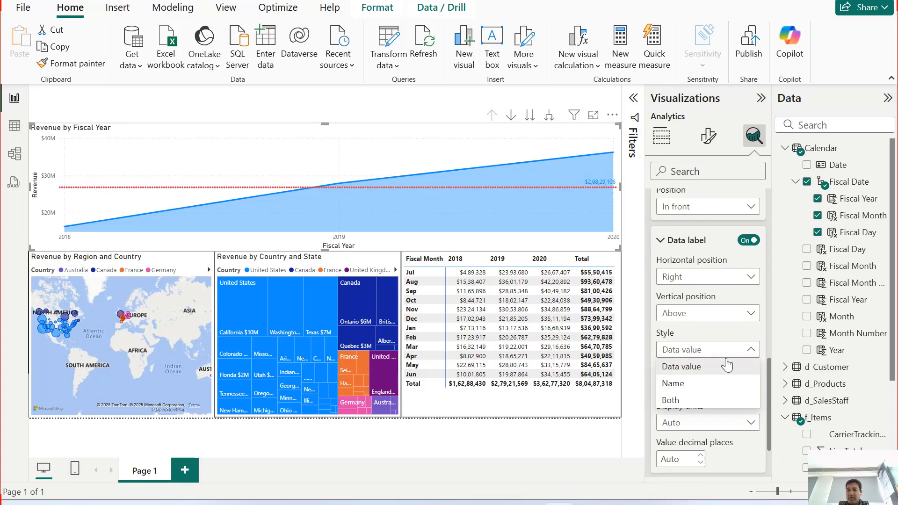
left_click(726, 358)
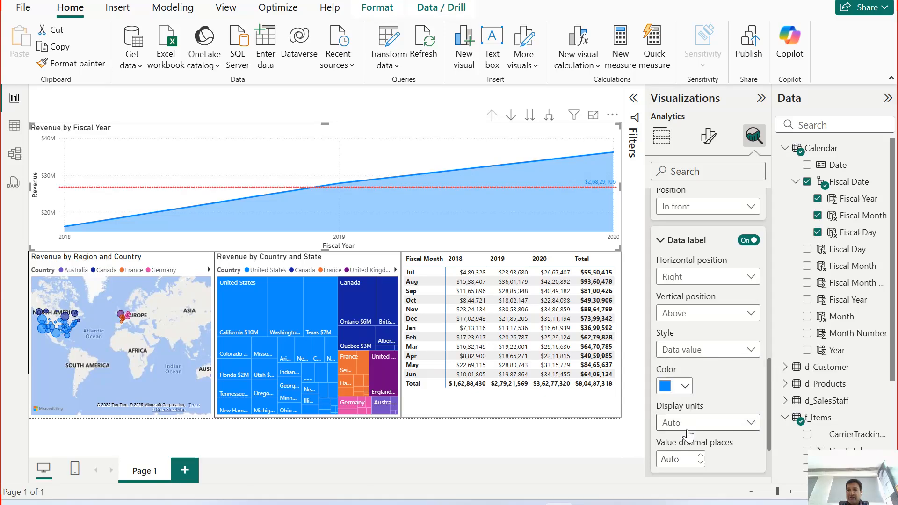
left_click(685, 387)
left_click(677, 329)
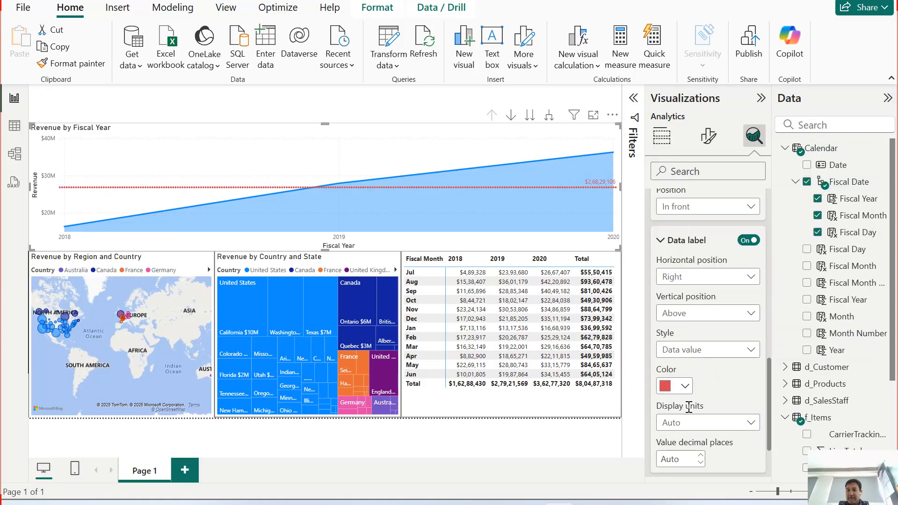
left_click(707, 425)
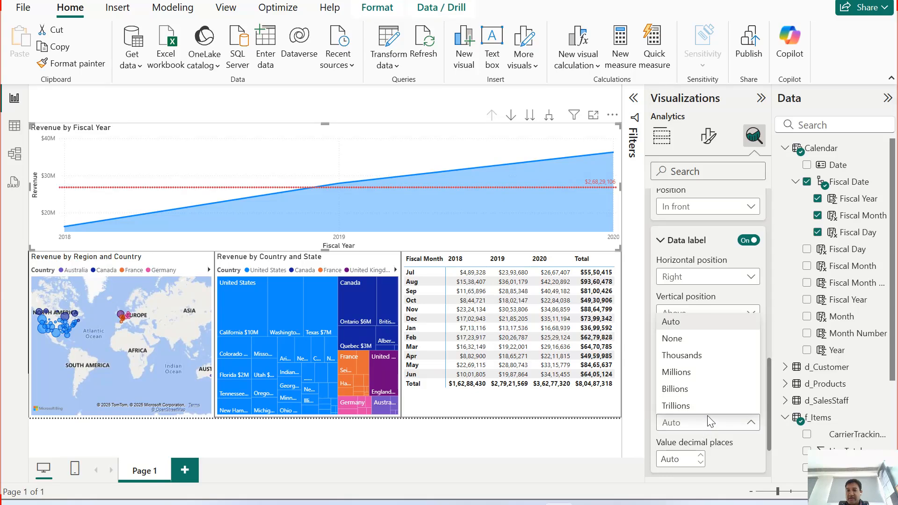
left_click(697, 375)
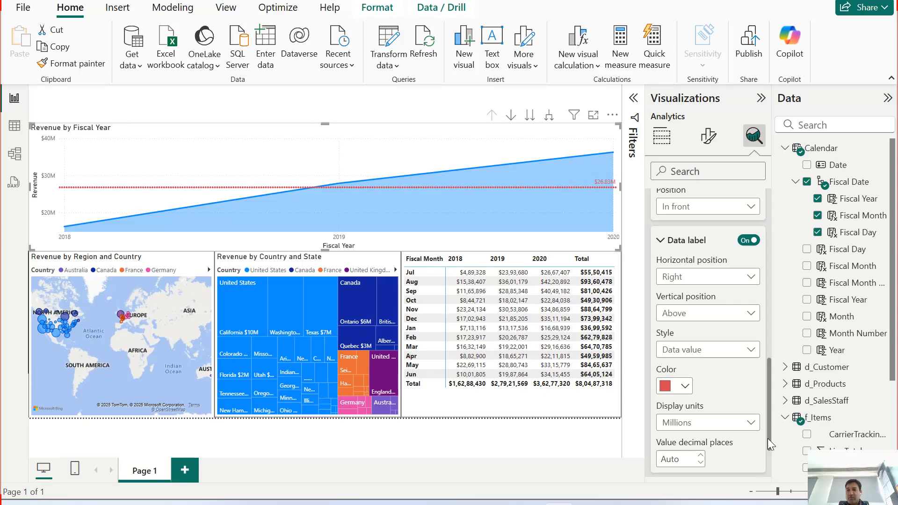
scroll(770, 442, "down", 2)
left_click(688, 378)
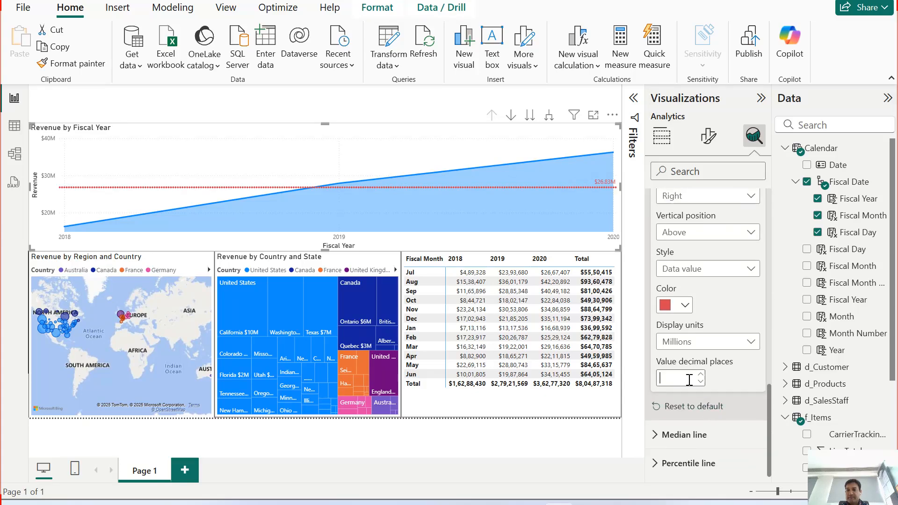
type("2")
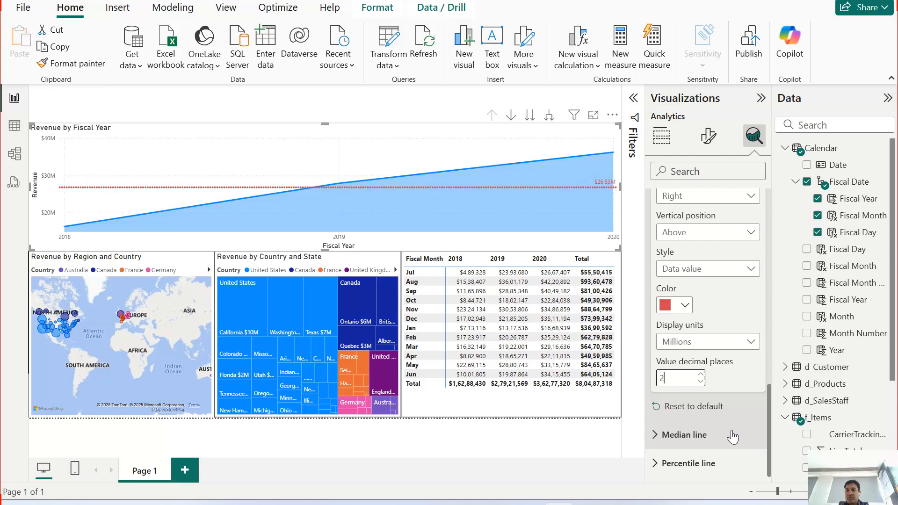
left_click(720, 376)
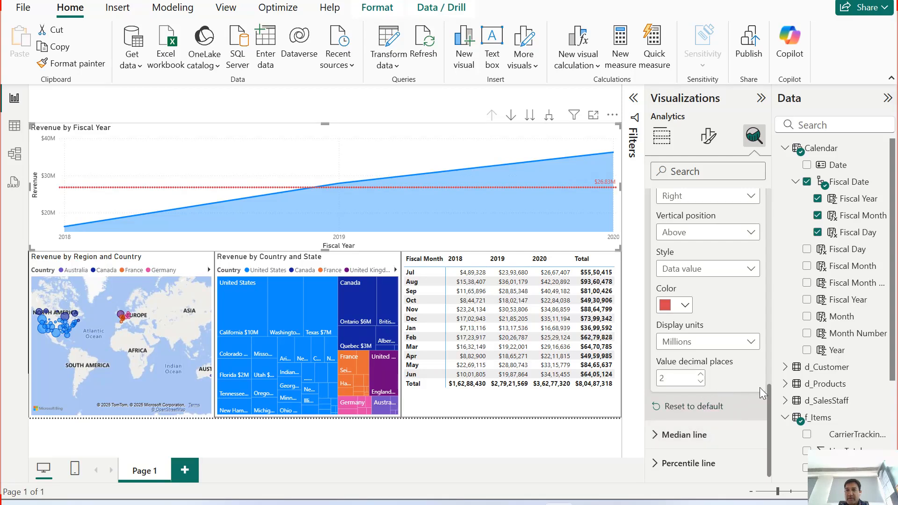
Step: Review the average line's formatting options, and collapse its Data label and Line settings
left_click_drag(768, 407, 779, 333)
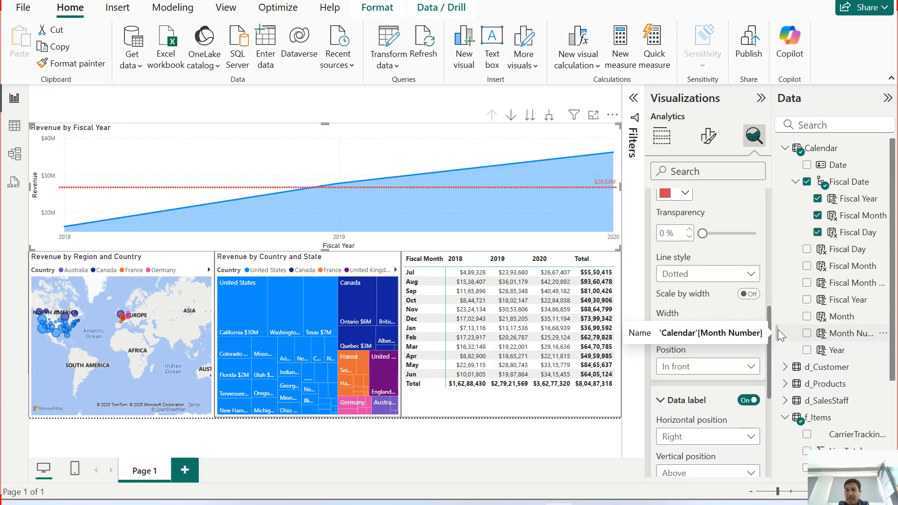
scroll(710, 407, "down", 1)
scroll(711, 408, "down", 5)
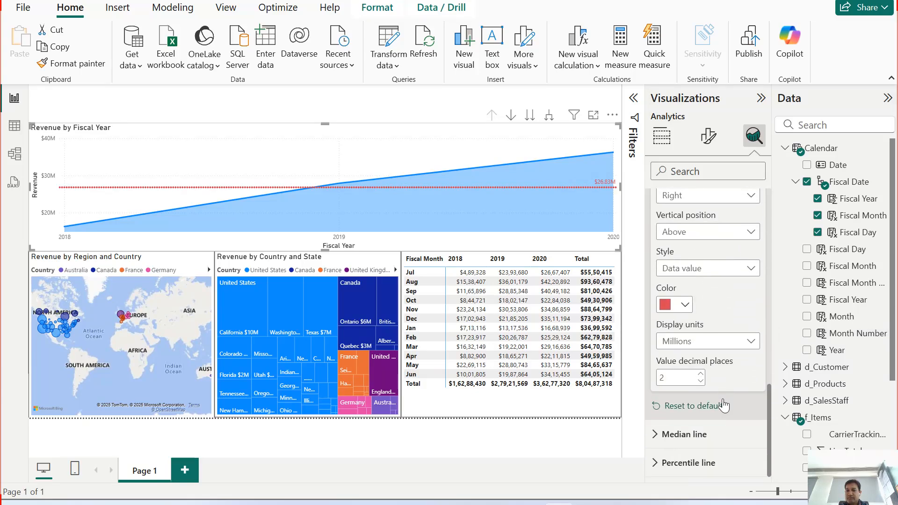
scroll(723, 364, "up", 4)
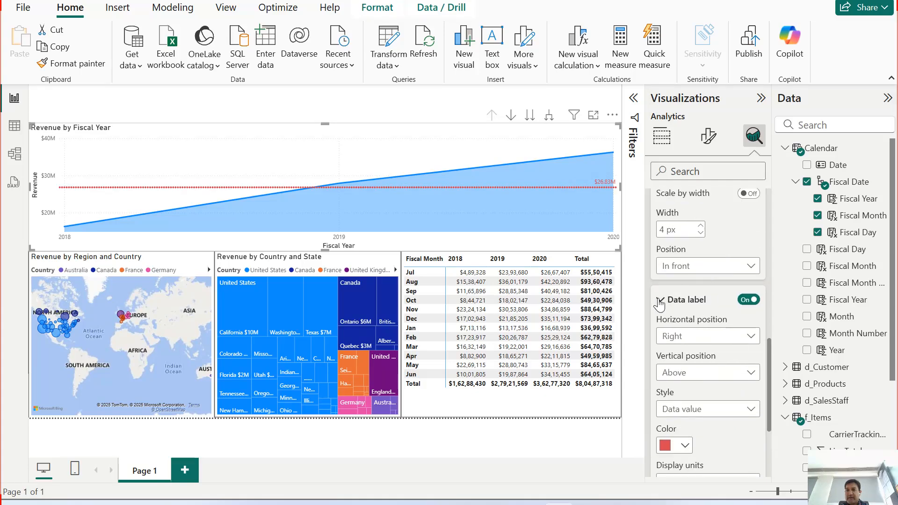
left_click(659, 300)
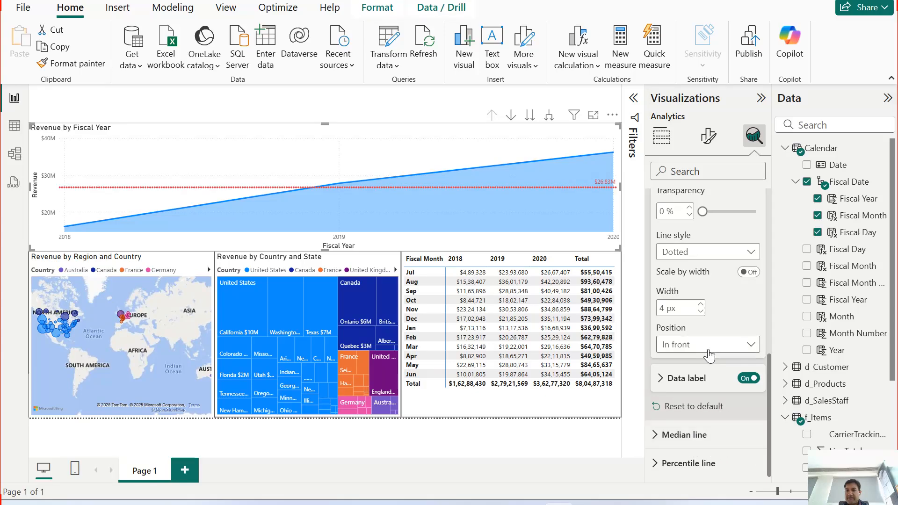
scroll(709, 355, "up", 3)
scroll(702, 327, "up", 3)
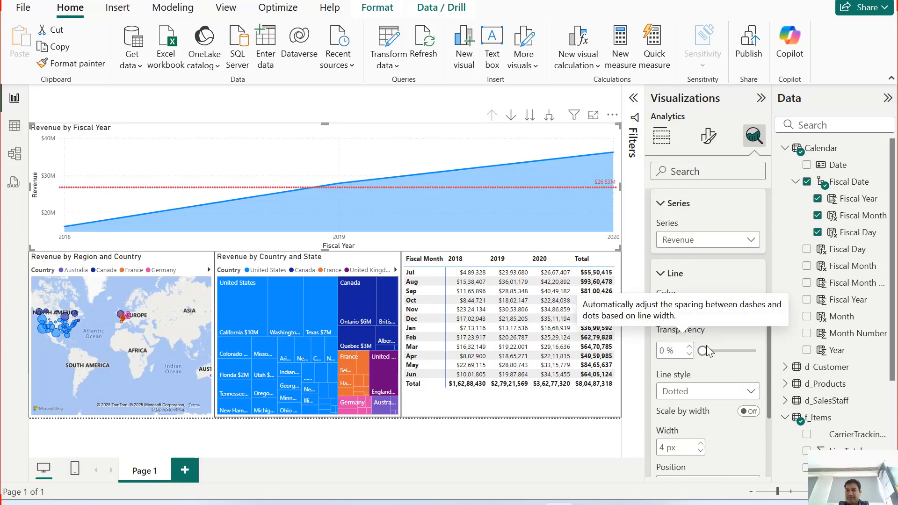
left_click(660, 280)
scroll(683, 299, "up", 3)
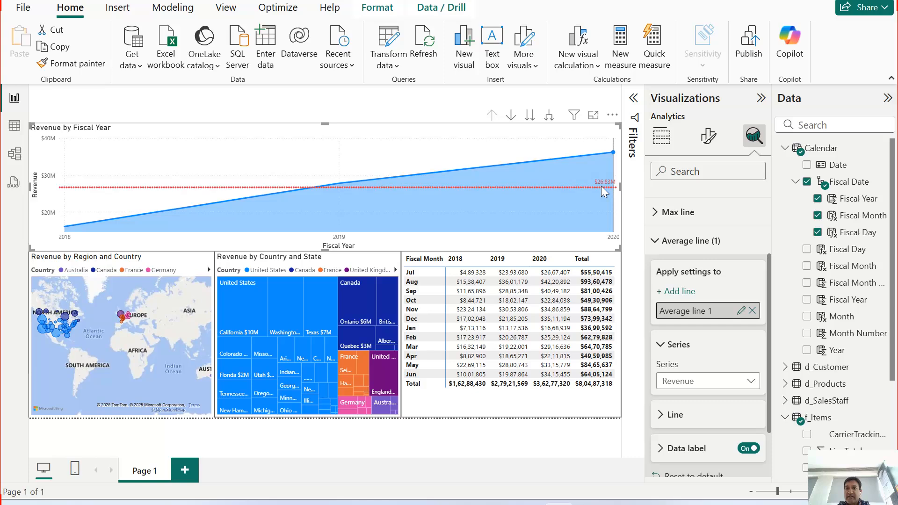
Step: Open the area chart in focus mode and examine the average line with its data label
left_click(593, 115)
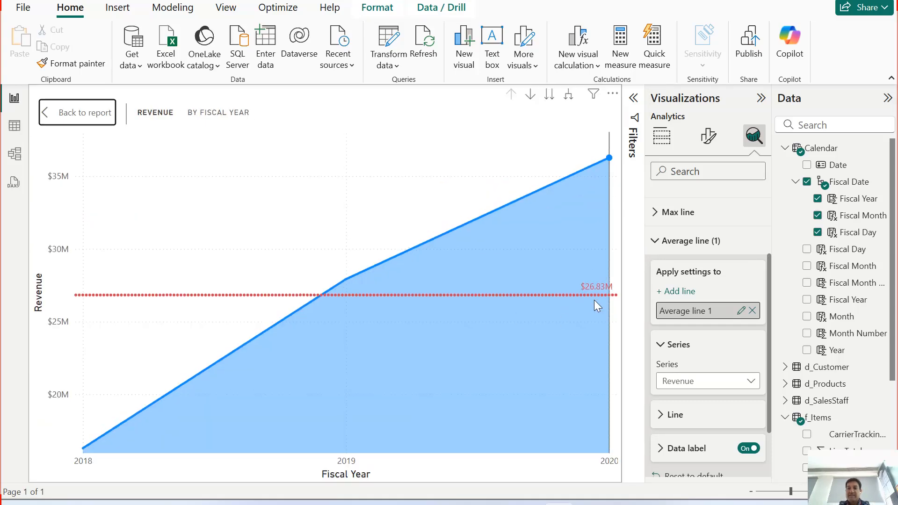
mouse_move(596, 304)
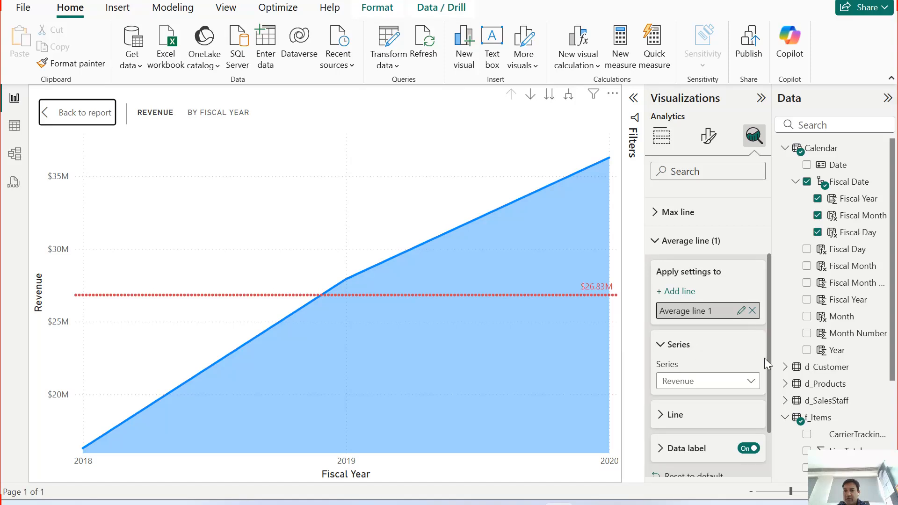
Step: Review the average line's Series, Line and Data label settings, and collapse the Average line options
left_click(659, 347)
left_click(663, 377)
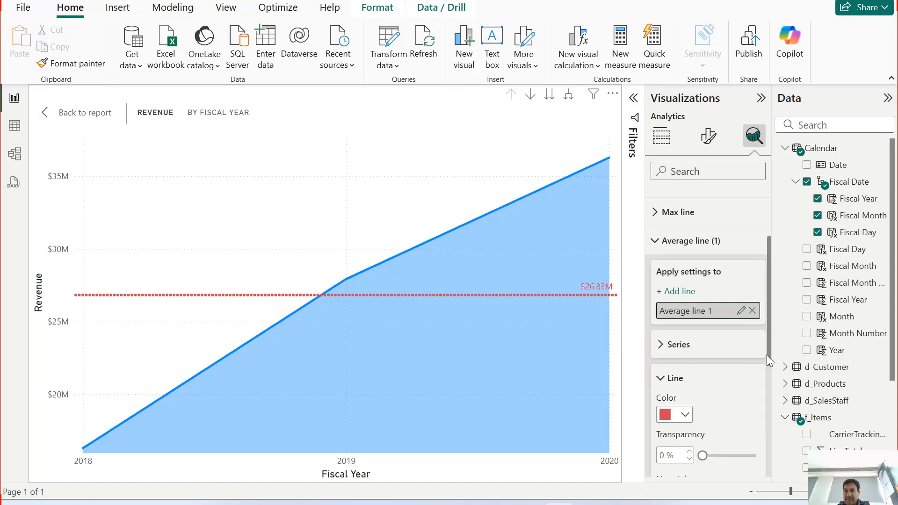
scroll(769, 351, "down", 3)
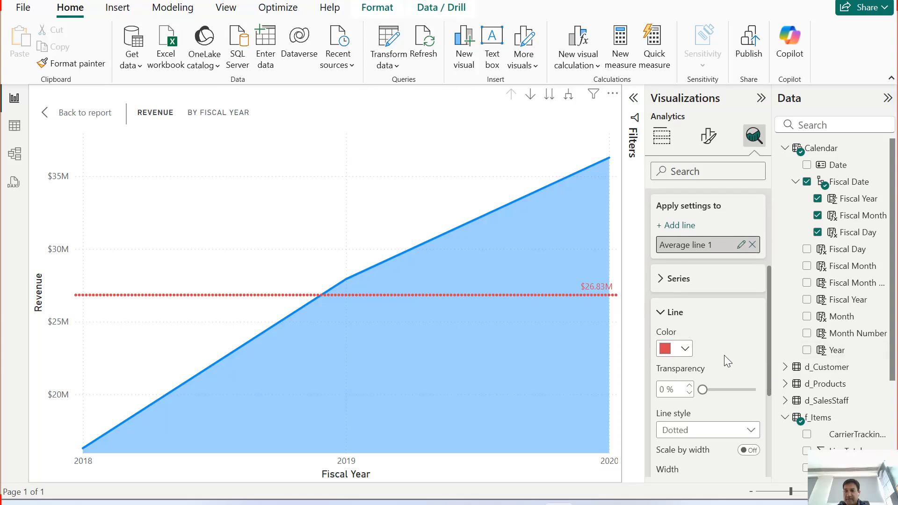
left_click_drag(769, 372, 774, 441)
scroll(716, 312, "up", 2)
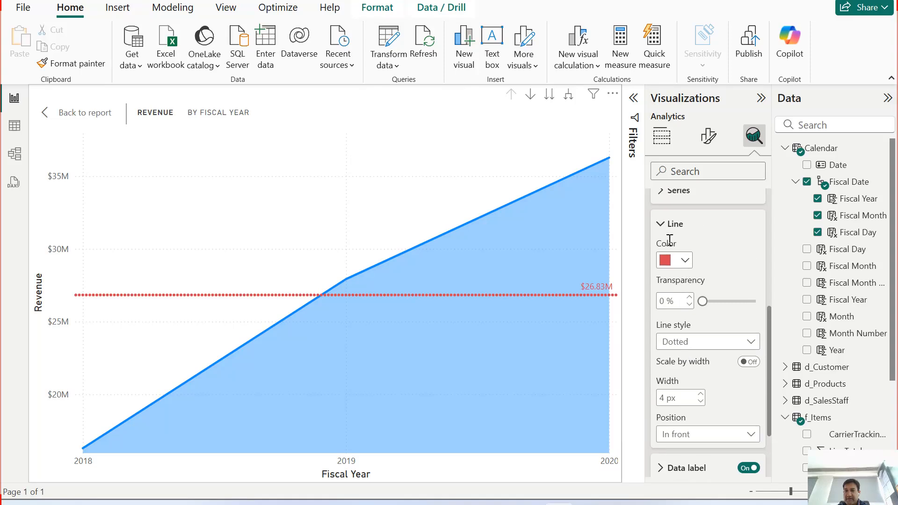
left_click(661, 224)
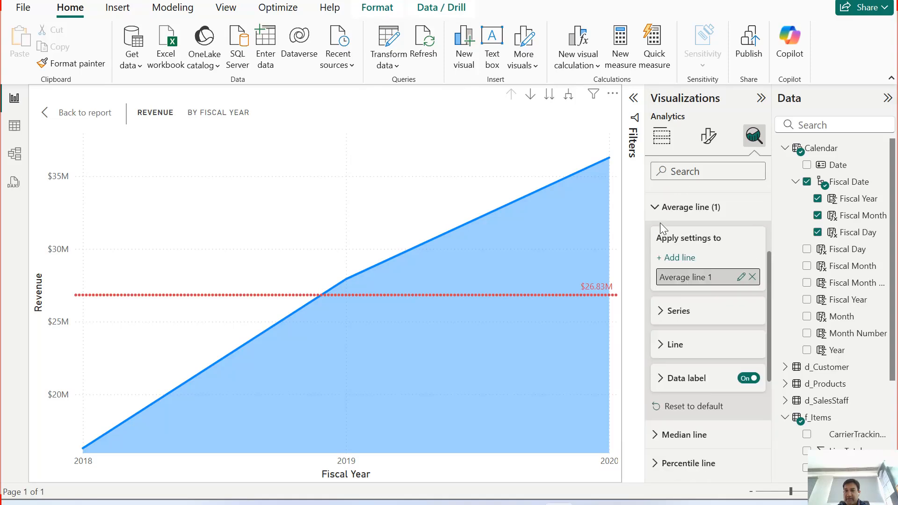
left_click(665, 382)
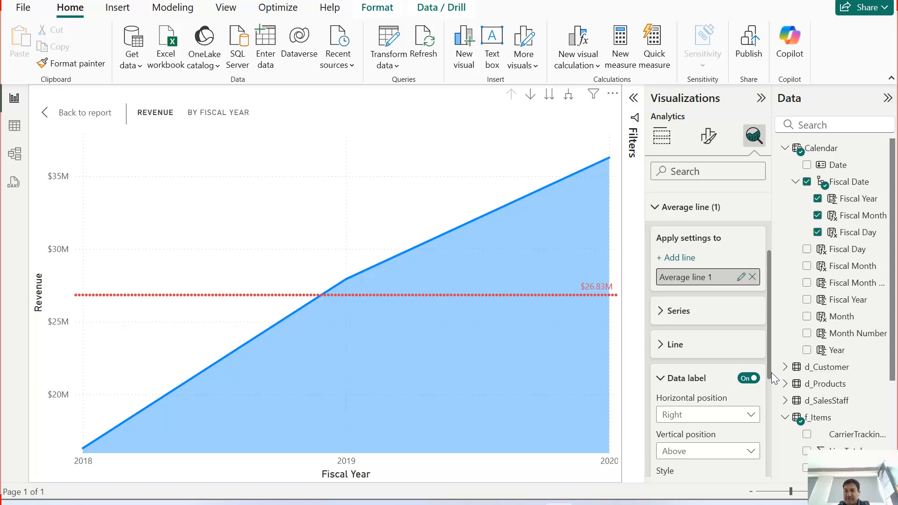
left_click_drag(770, 372, 776, 479)
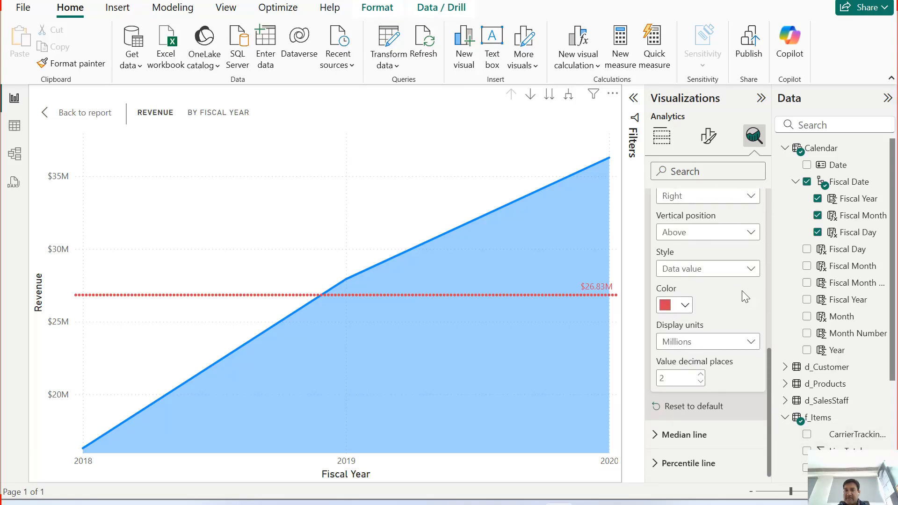
scroll(742, 291, "up", 3)
scroll(673, 304, "up", 5)
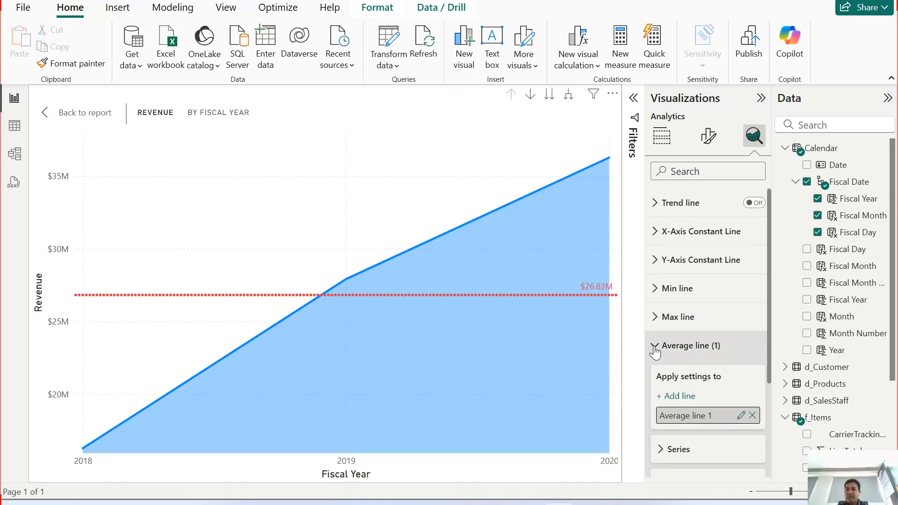
left_click(655, 347)
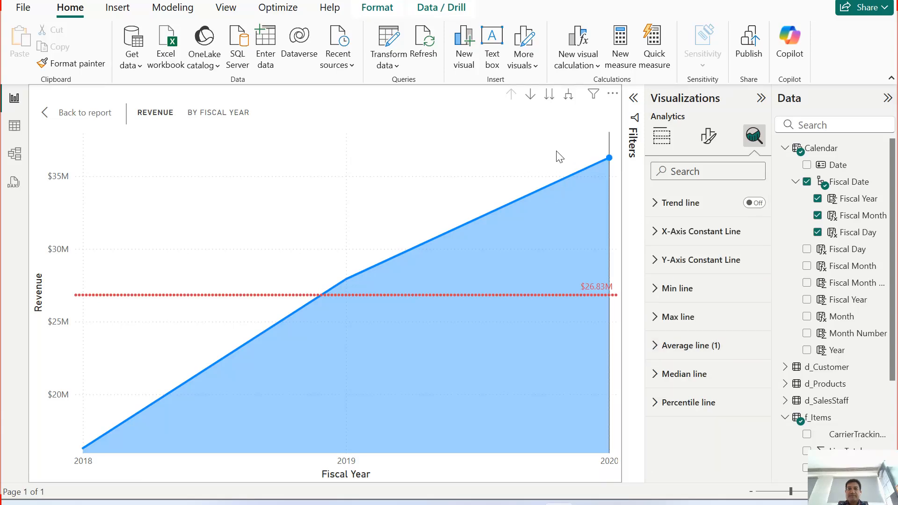
Step: Return from focus mode to the report page and expand the revenue area chart one hierarchy level down to Fiscal Month
left_click(88, 114)
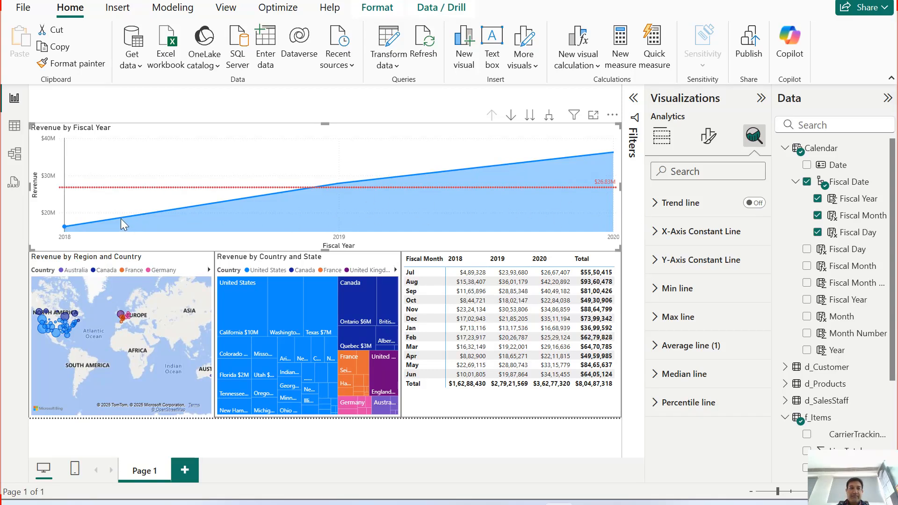
mouse_move(339, 187)
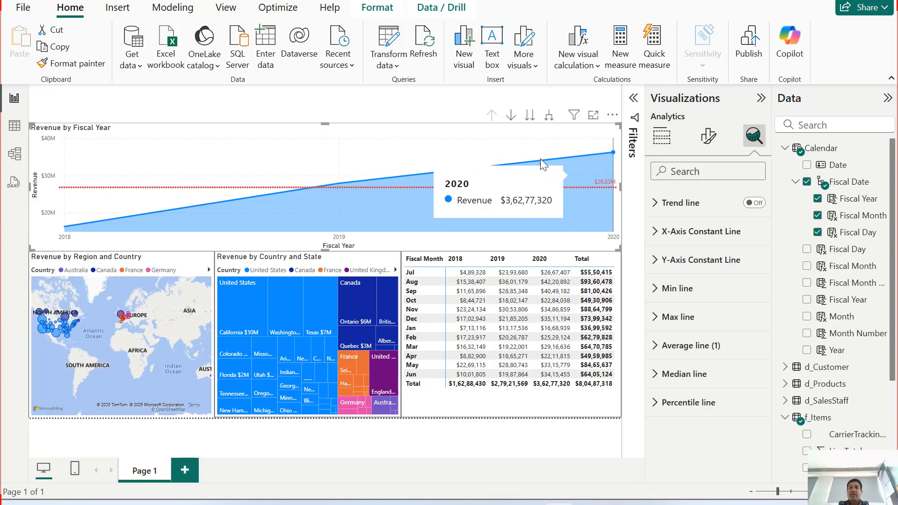
left_click(549, 117)
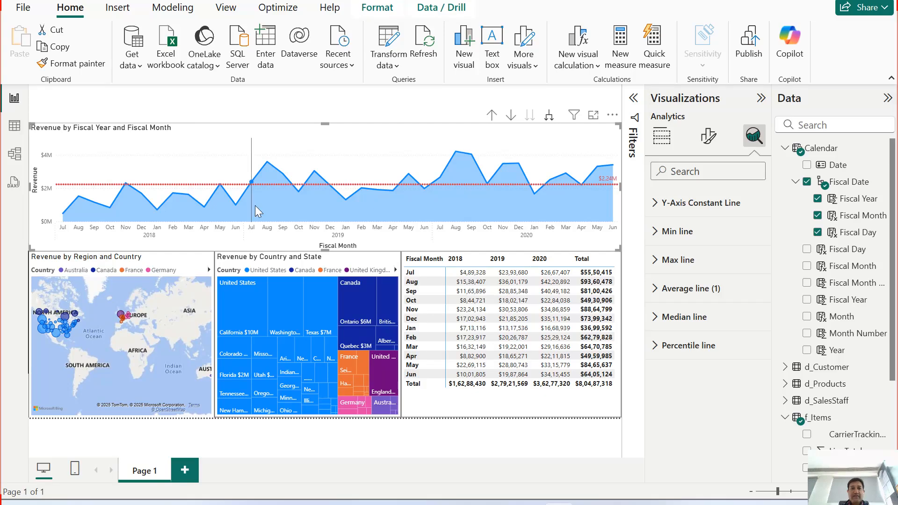
mouse_move(251, 195)
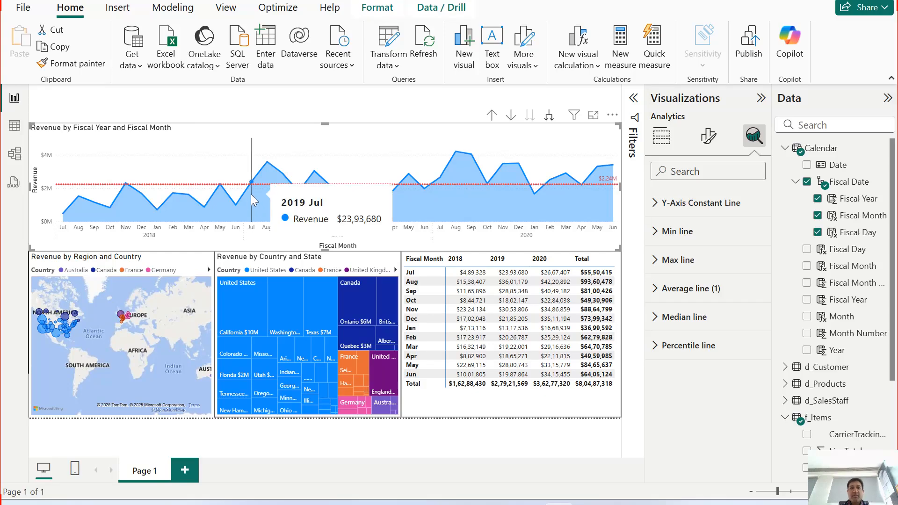
mouse_move(293, 205)
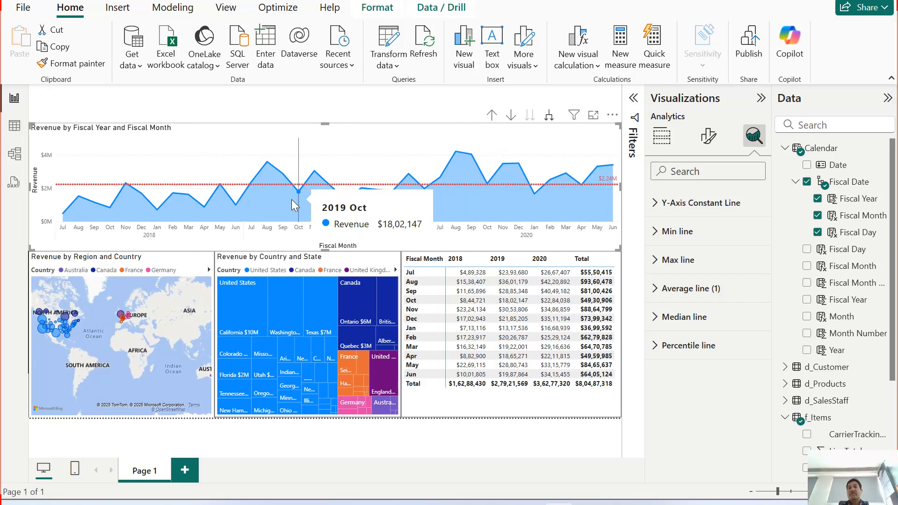
mouse_move(347, 218)
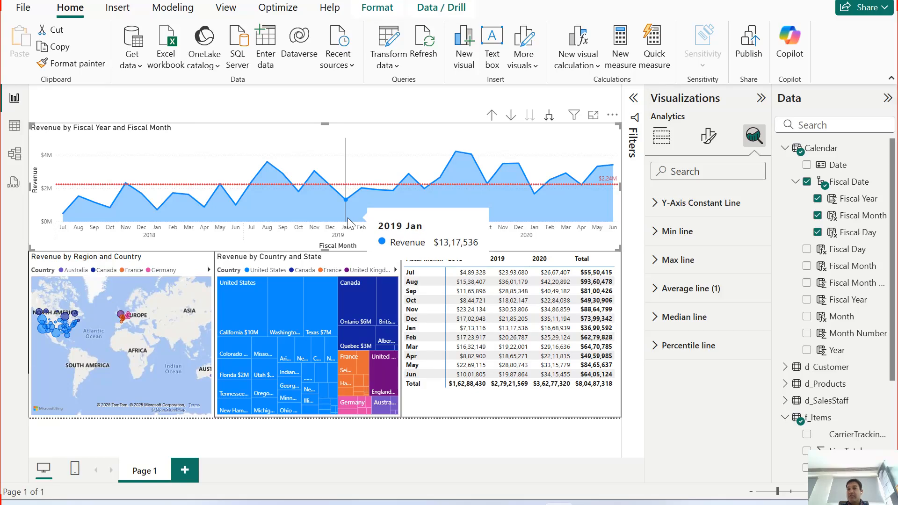
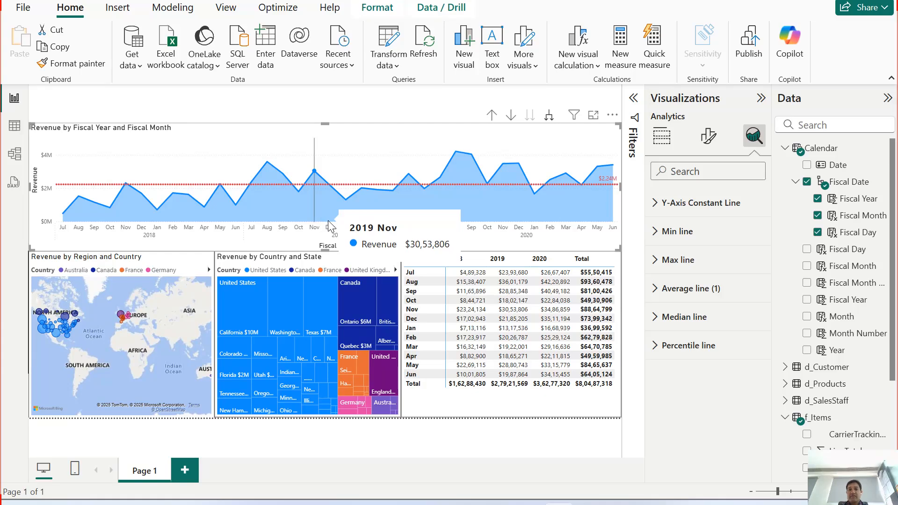
Step: Compare monthly revenue with the average line, and expand the area chart to Fiscal Day to examine daily revenue across the months
mouse_move(364, 218)
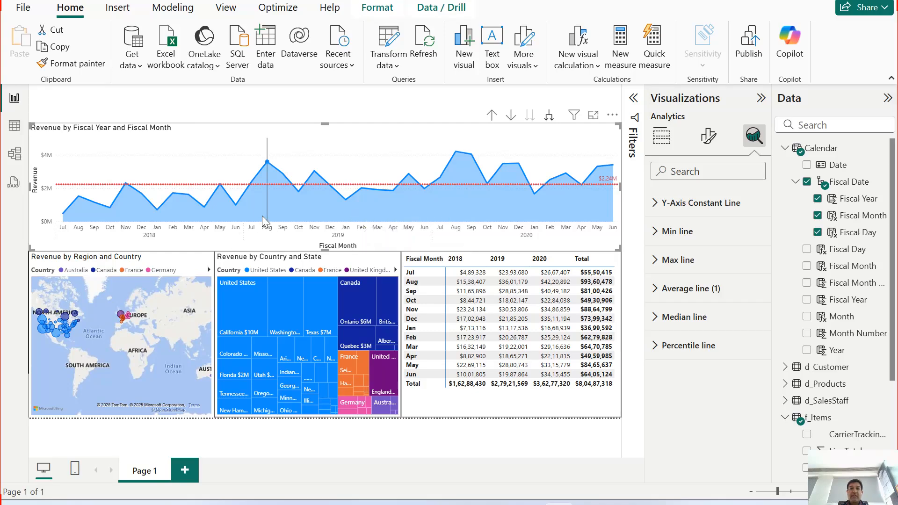
mouse_move(262, 215)
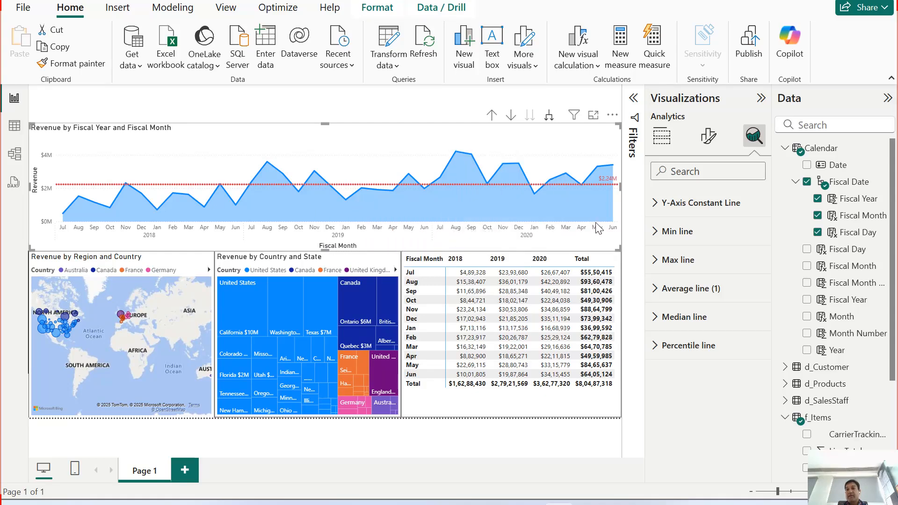
mouse_move(595, 215)
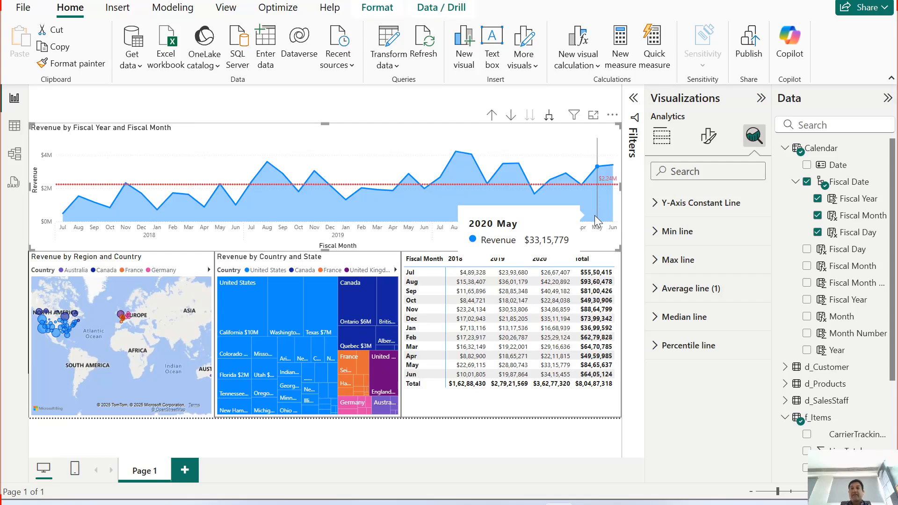
left_click(548, 117)
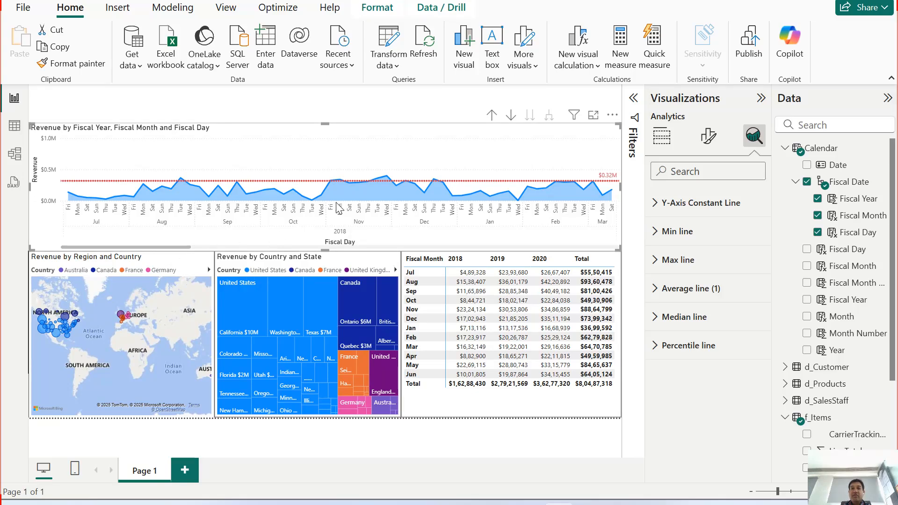
mouse_move(344, 206)
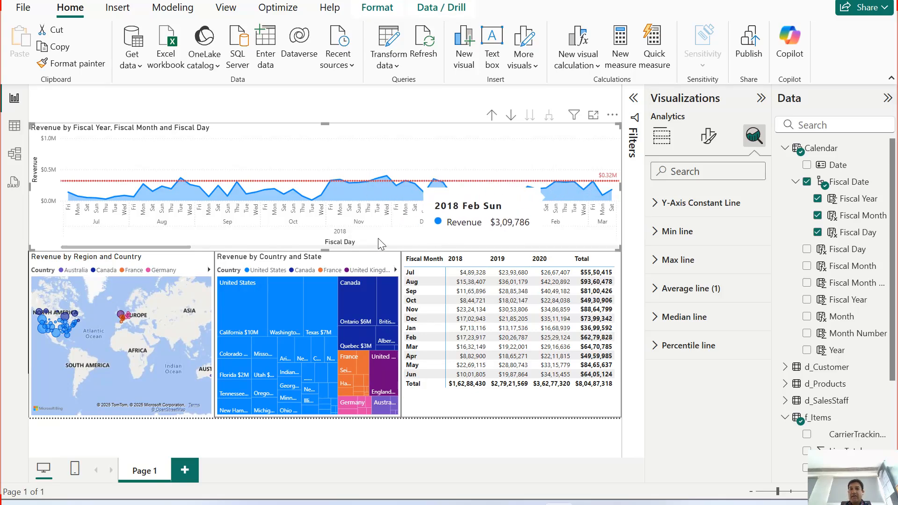
left_click_drag(186, 245, 238, 245)
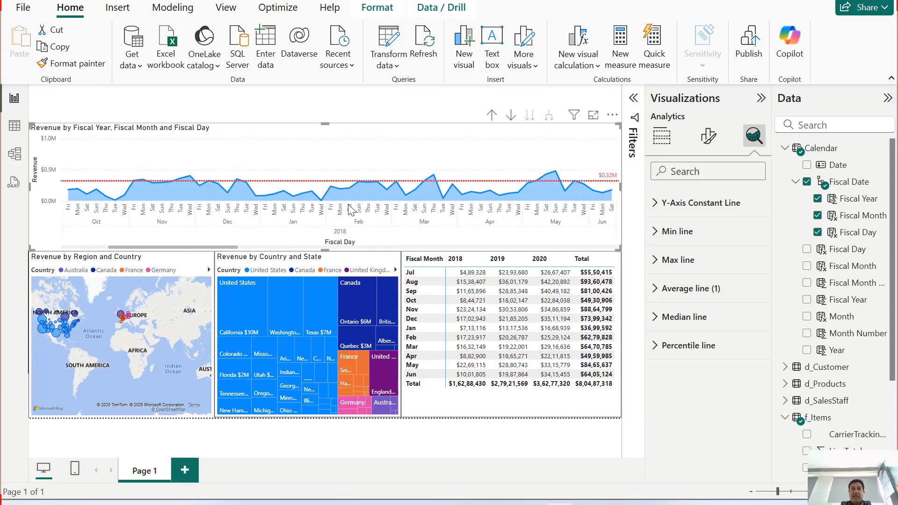
mouse_move(437, 202)
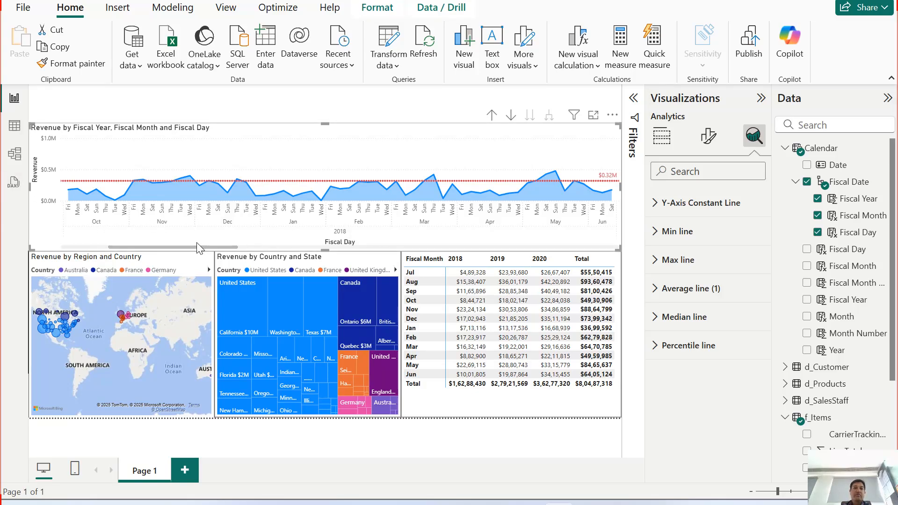
left_click_drag(193, 246, 234, 256)
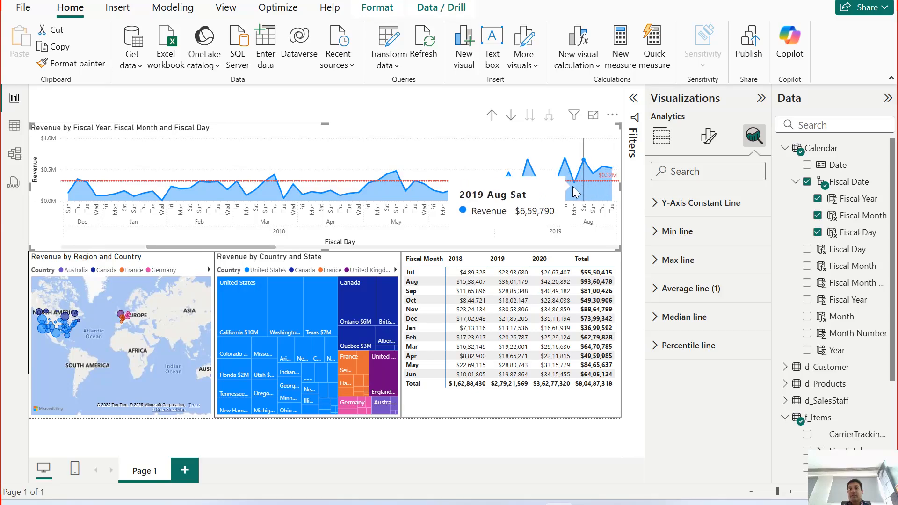
Step: Drill the revenue area chart up two levels from Fiscal Day to Fiscal Year, and display its field assignments
left_click(492, 115)
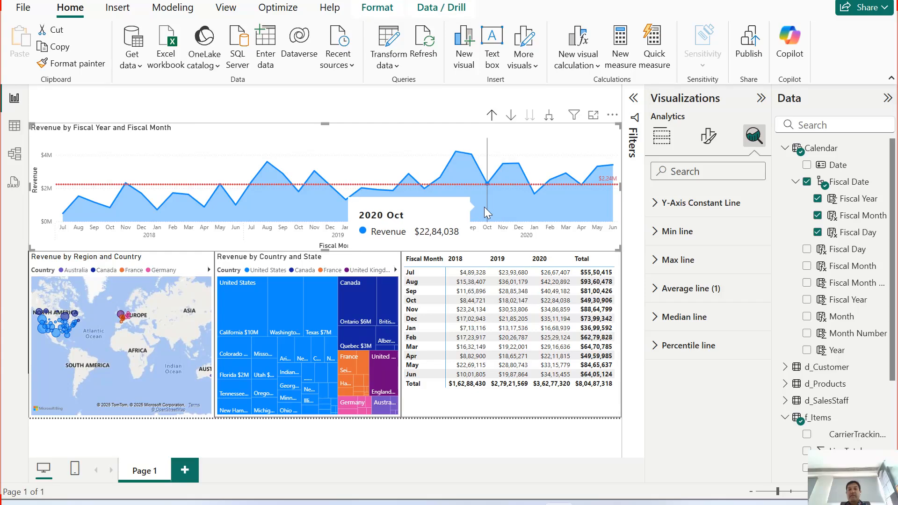
left_click(492, 116)
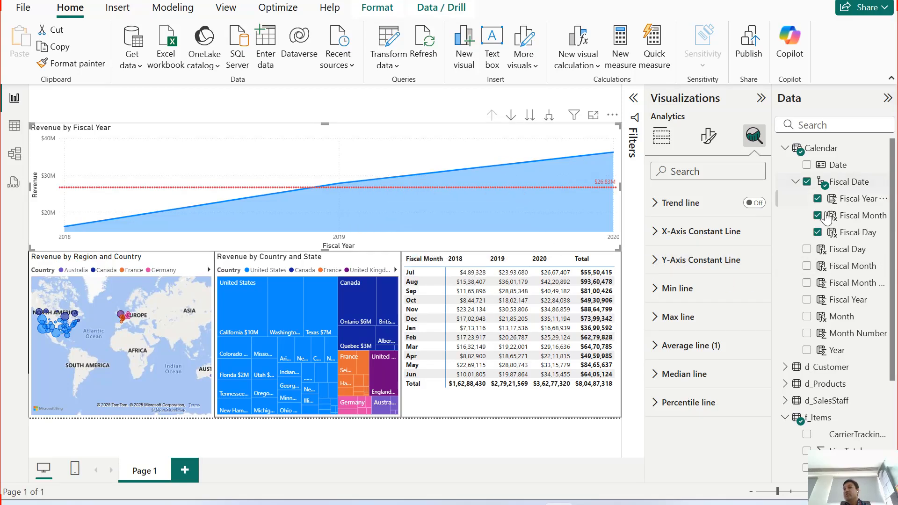
left_click(661, 136)
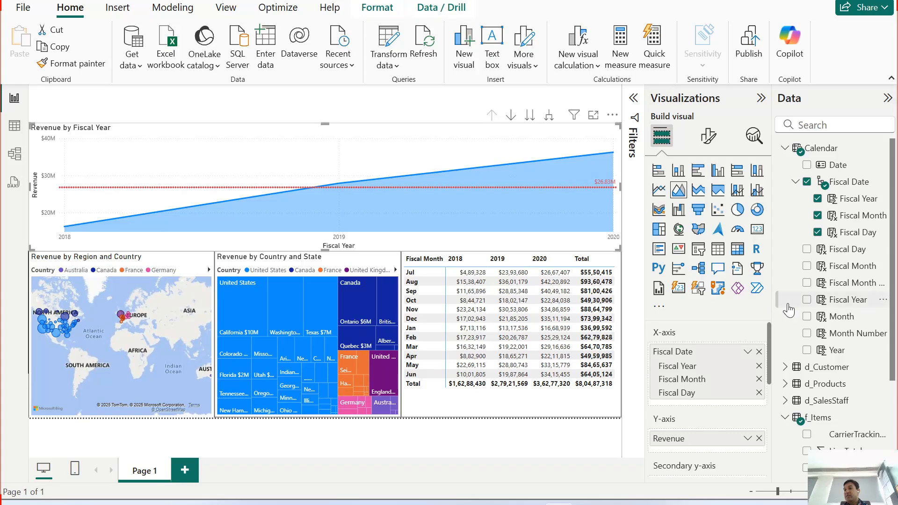
Step: Review the full field names in the Calendar table, the area chart's Analytics options and its X-axis hierarchy fields
left_click_drag(770, 308, 720, 312)
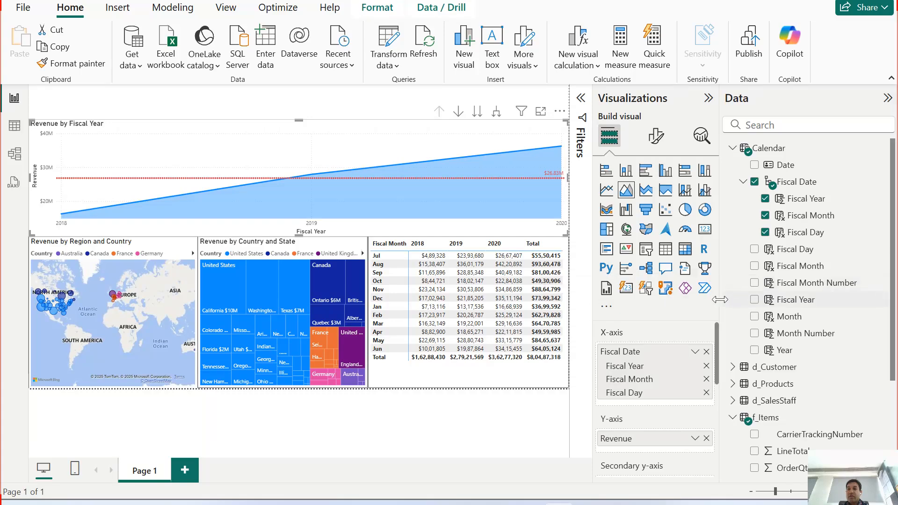
left_click_drag(719, 302, 788, 317)
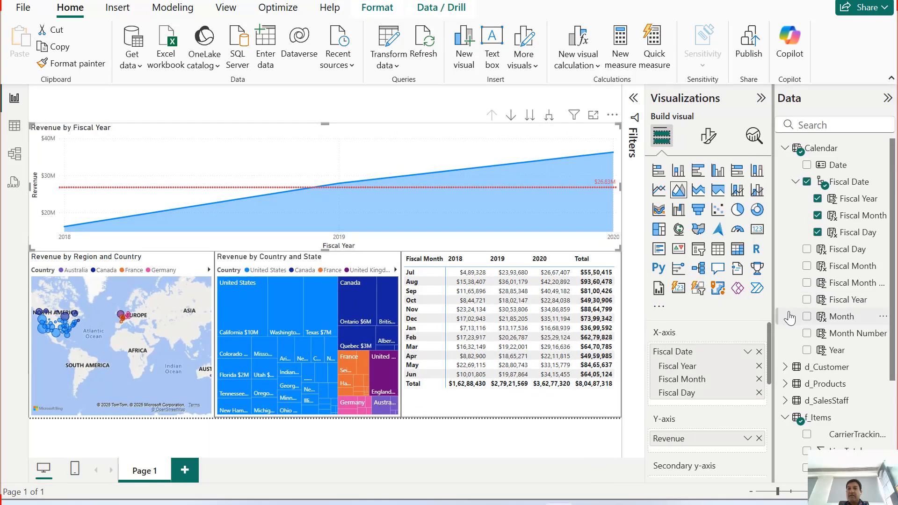
mouse_move(466, 172)
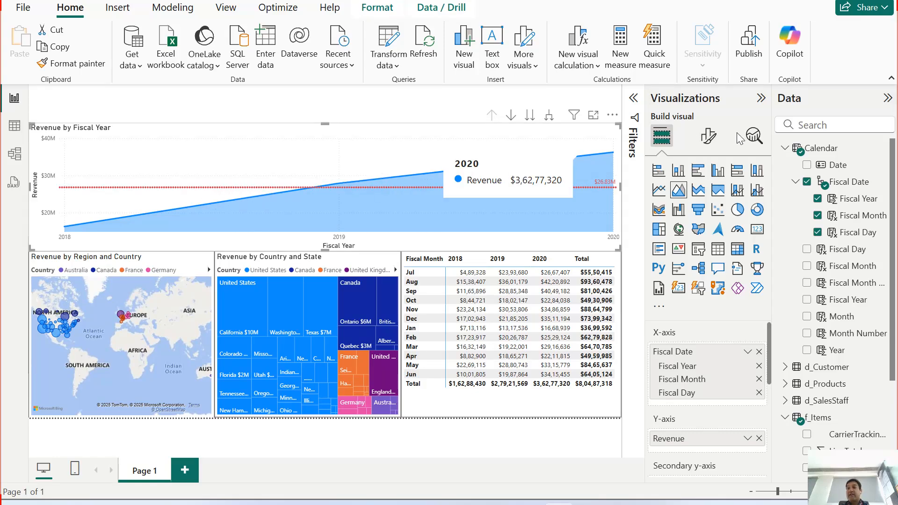
left_click(754, 136)
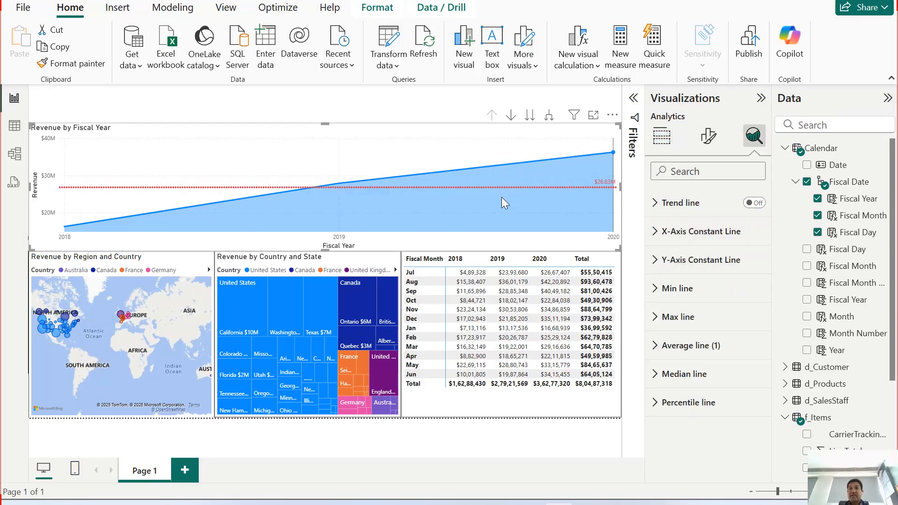
left_click(661, 136)
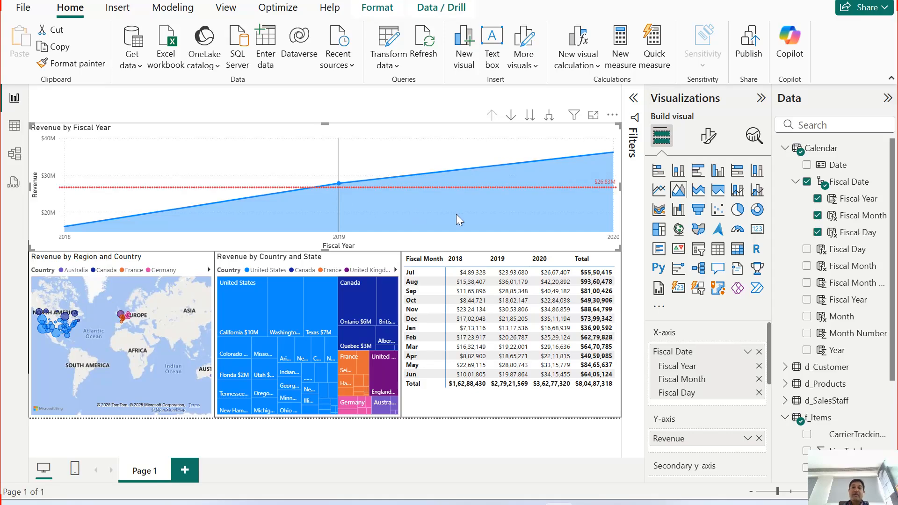
Step: Switch the area chart between Fiscal Month and Fiscal Year to compare both views, ending expanded to Fiscal Month
left_click(549, 114)
mouse_move(468, 223)
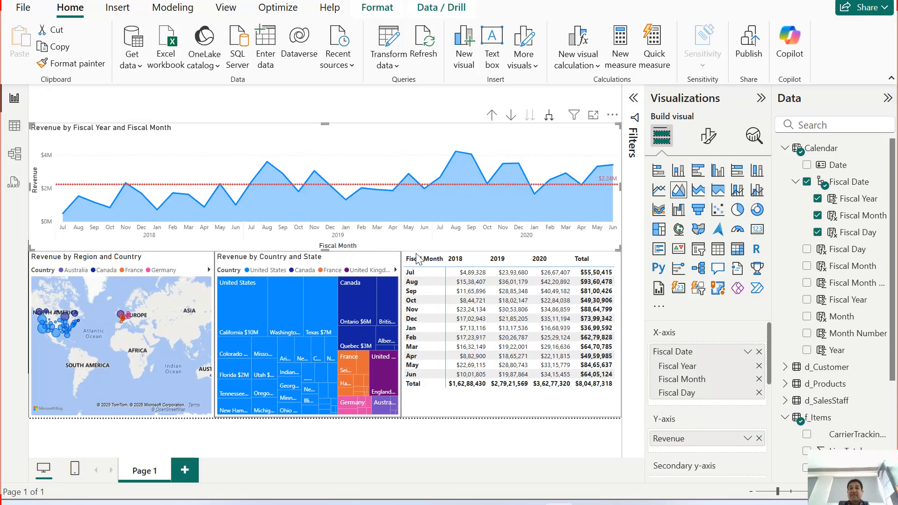
left_click(492, 115)
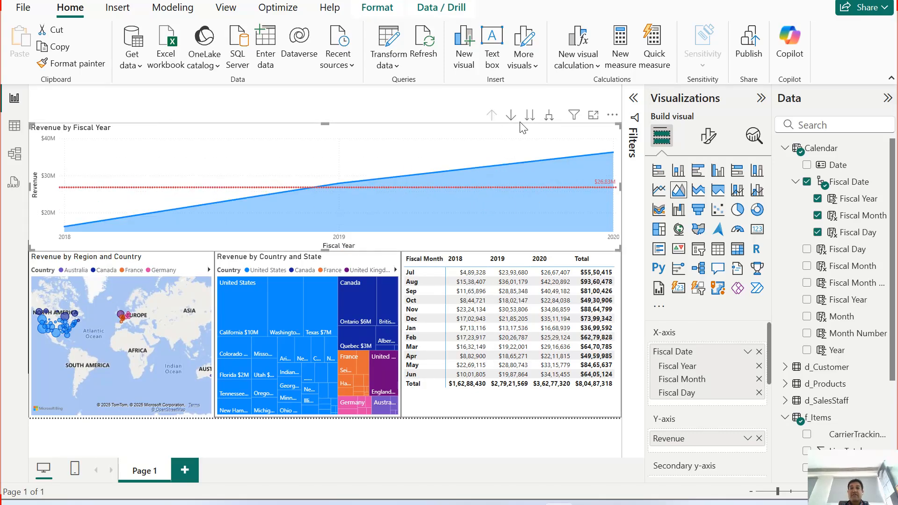
left_click(549, 114)
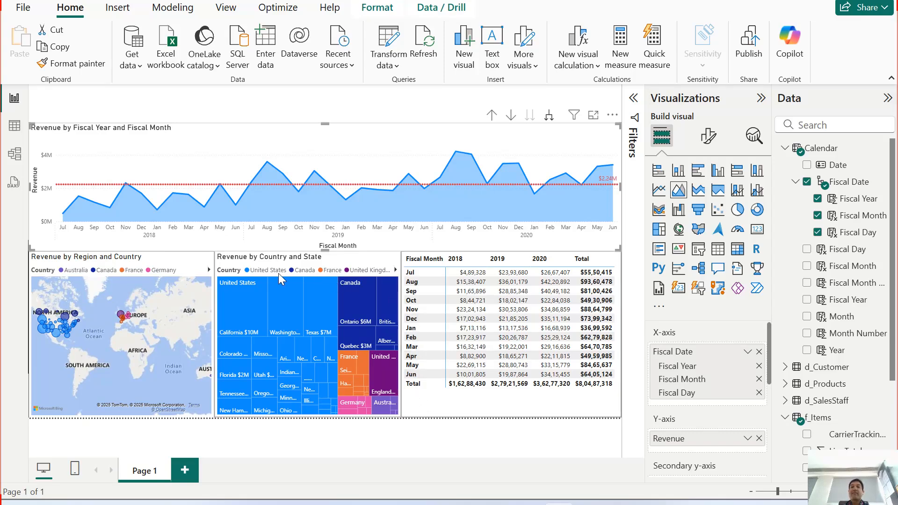
Step: Cross-filter the report by California in the Country and State treemap, examine its monthly revenue, and clear the selection
mouse_move(242, 318)
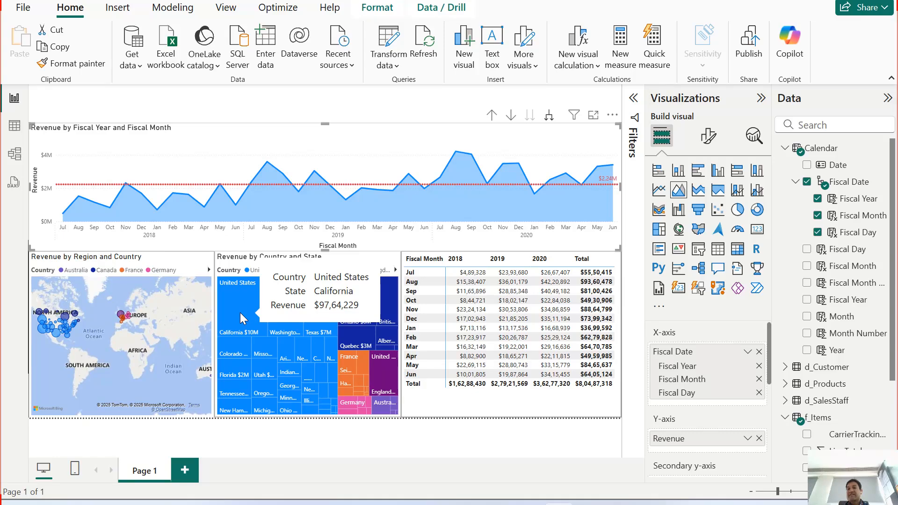
left_click(242, 318)
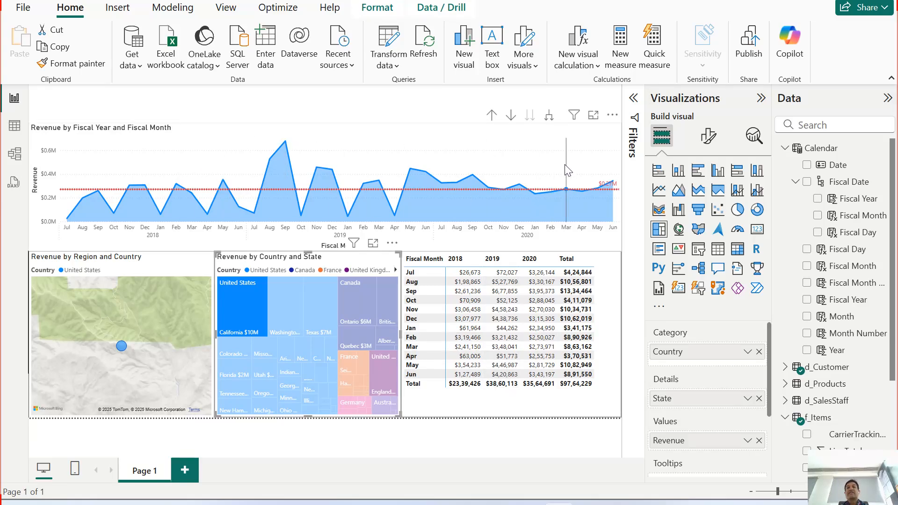
mouse_move(567, 170)
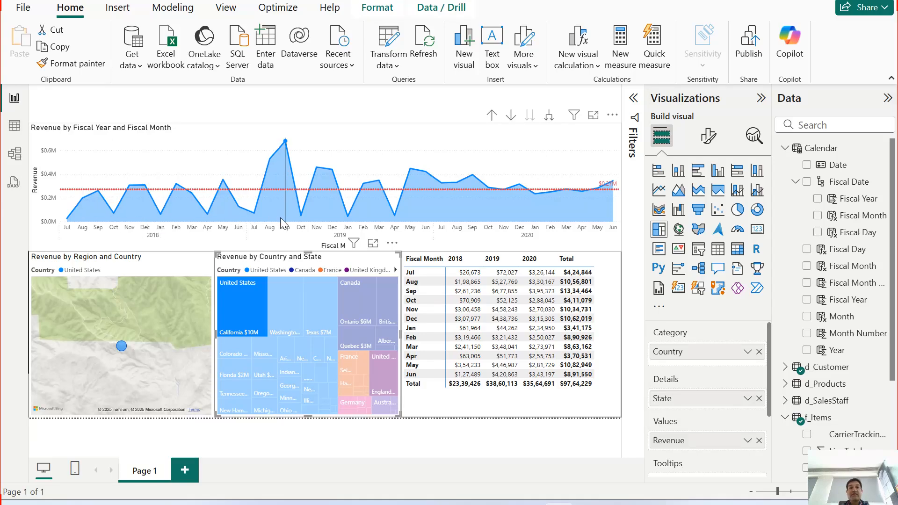
mouse_move(282, 219)
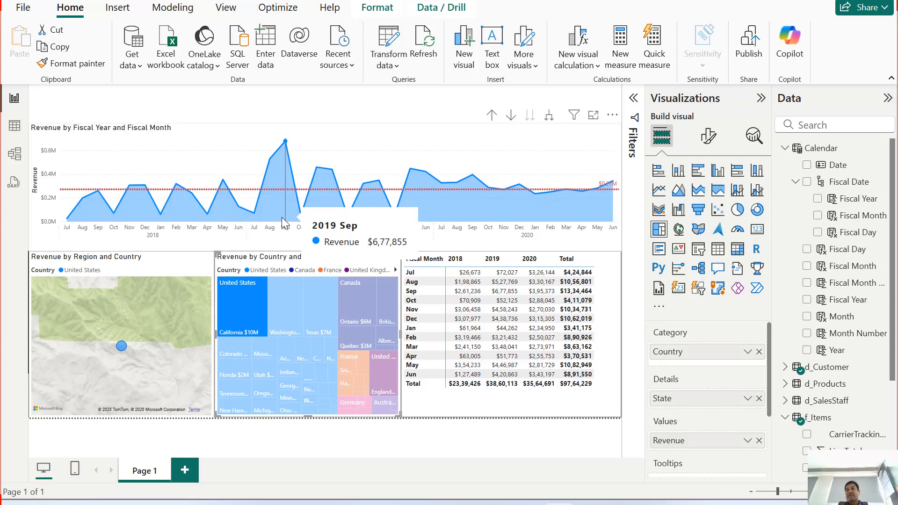
mouse_move(233, 314)
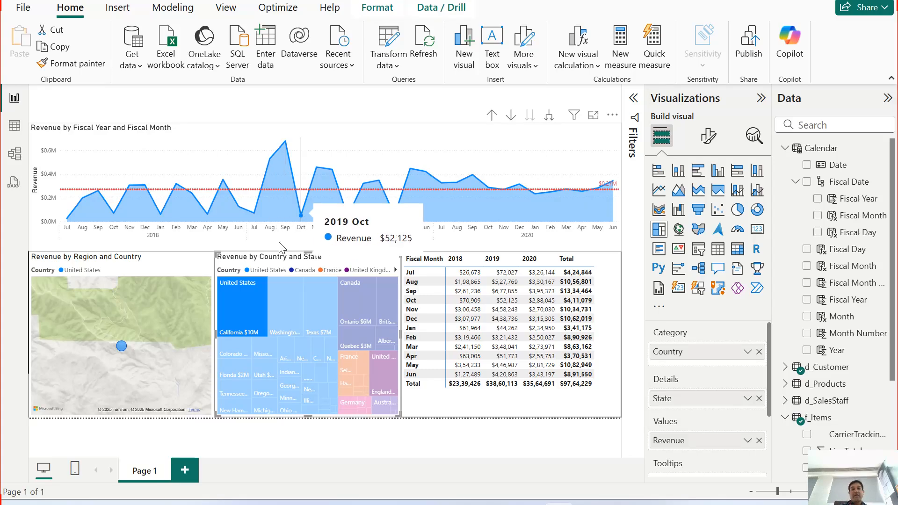
left_click(251, 313)
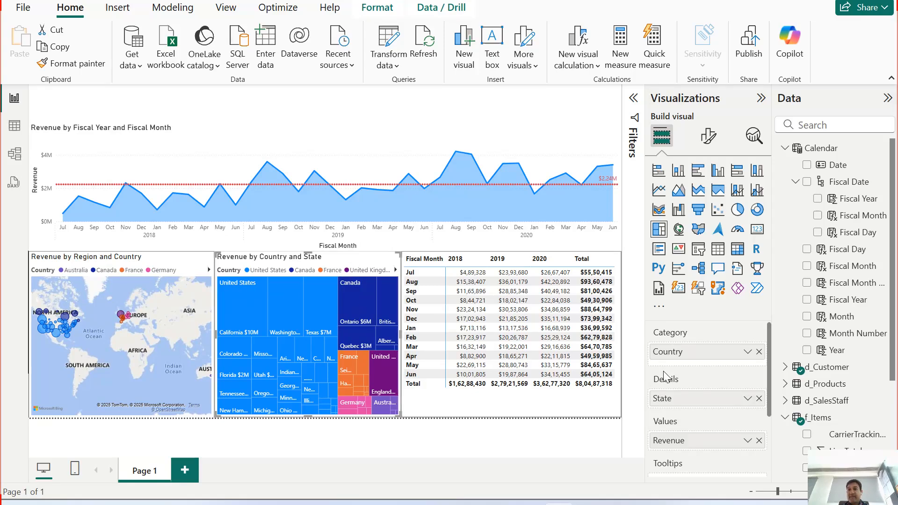
Step: Remove the State field from the treemap's Details so that it breaks revenue down by Country only
left_click(759, 398)
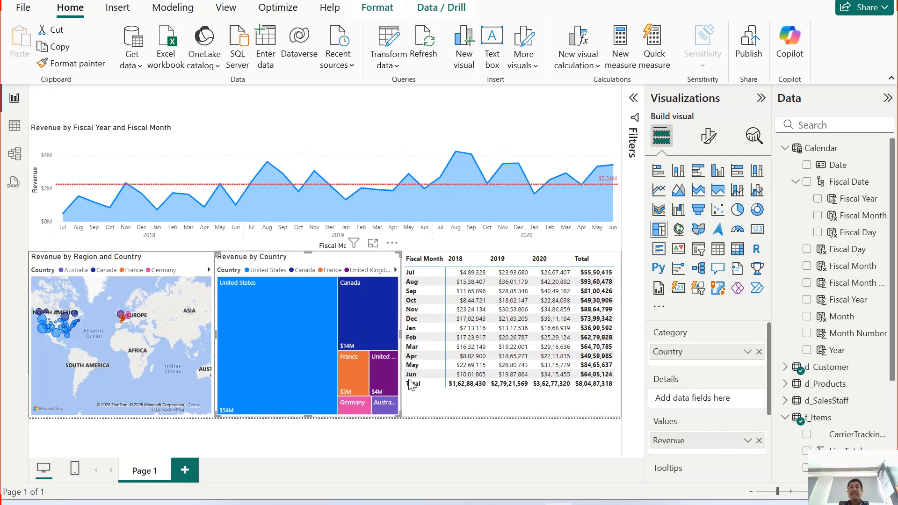
mouse_move(356, 369)
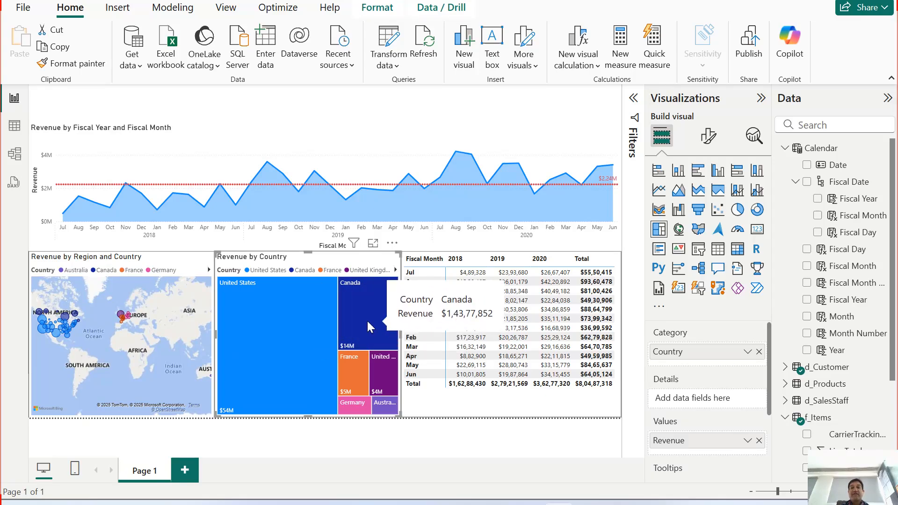
Step: Cross-filter the report by Canada in the treemap, examine its monthly revenue against the average line, and clear the selection
left_click(353, 323)
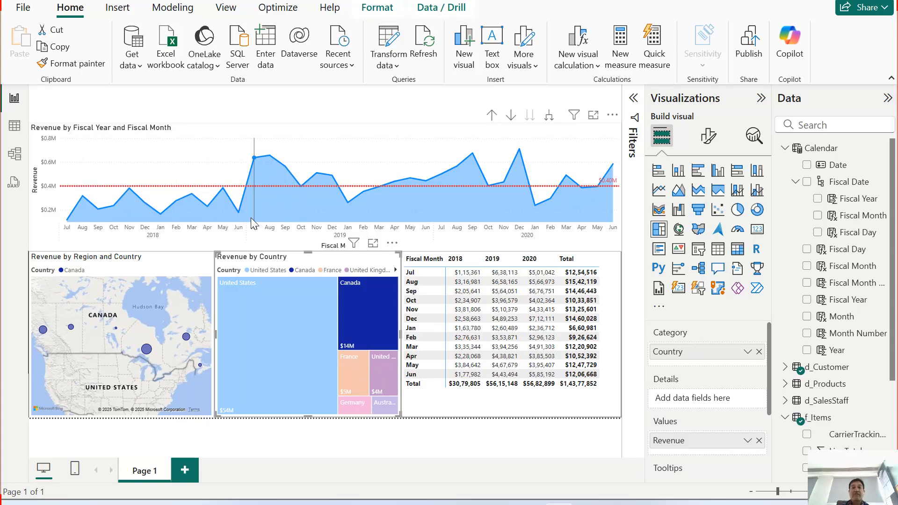
mouse_move(338, 234)
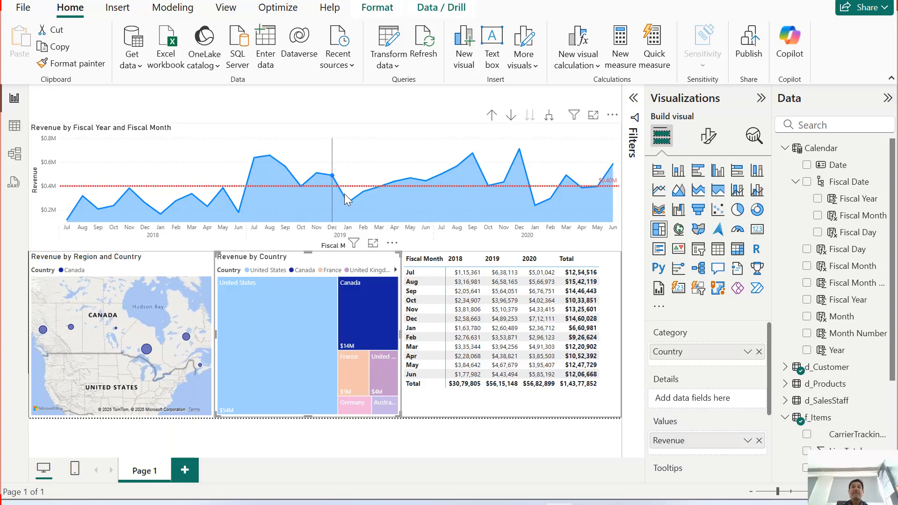
mouse_move(467, 212)
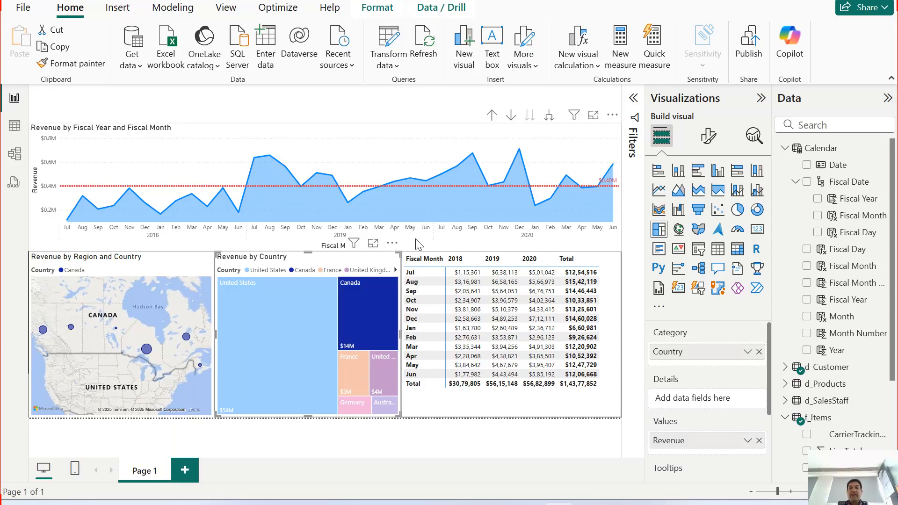
left_click(384, 327)
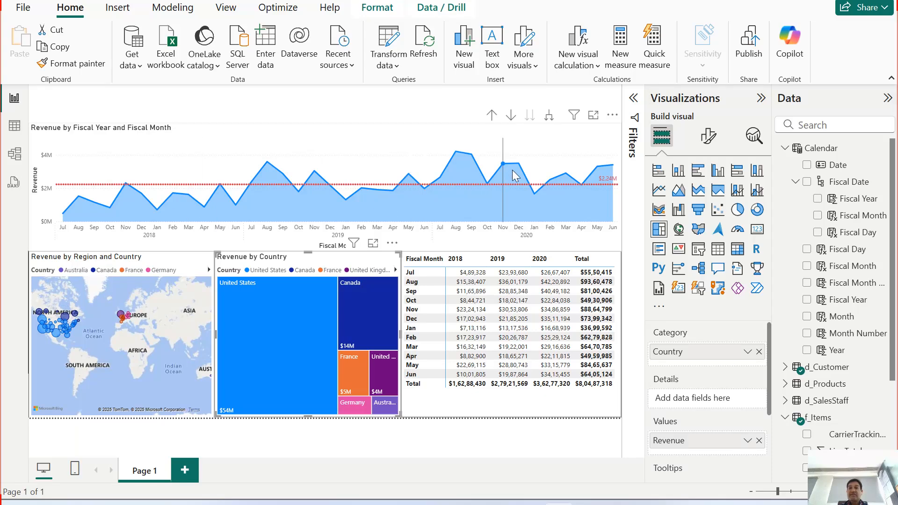
Step: Drill the area chart up to Fiscal Year and make its X-axis values black, bold and size 11
left_click(492, 115)
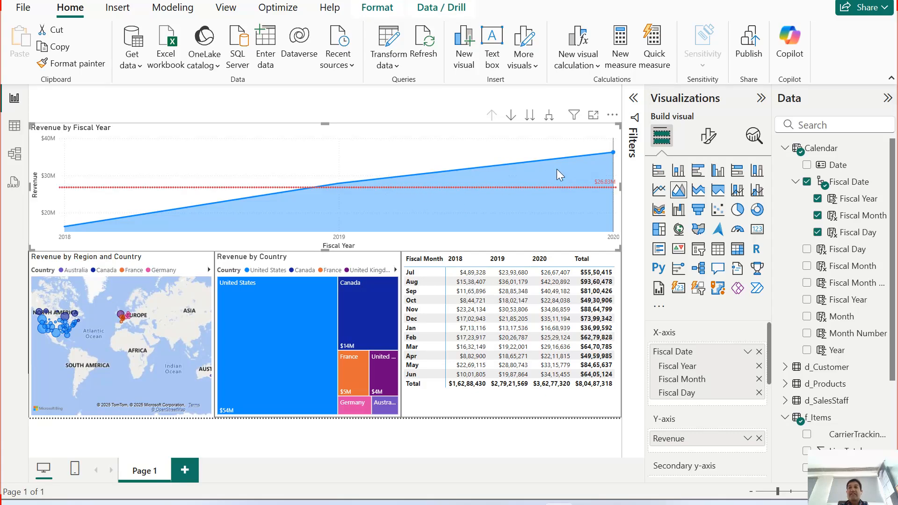
left_click(706, 137)
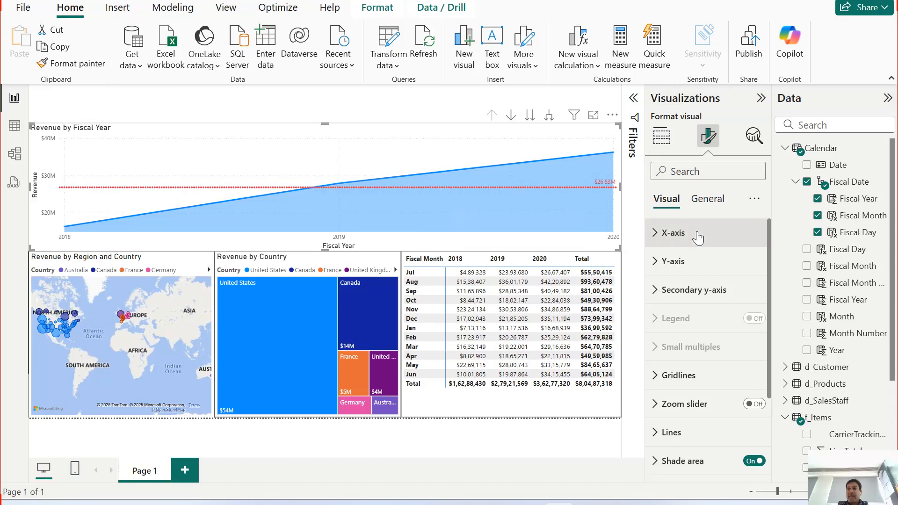
left_click(669, 233)
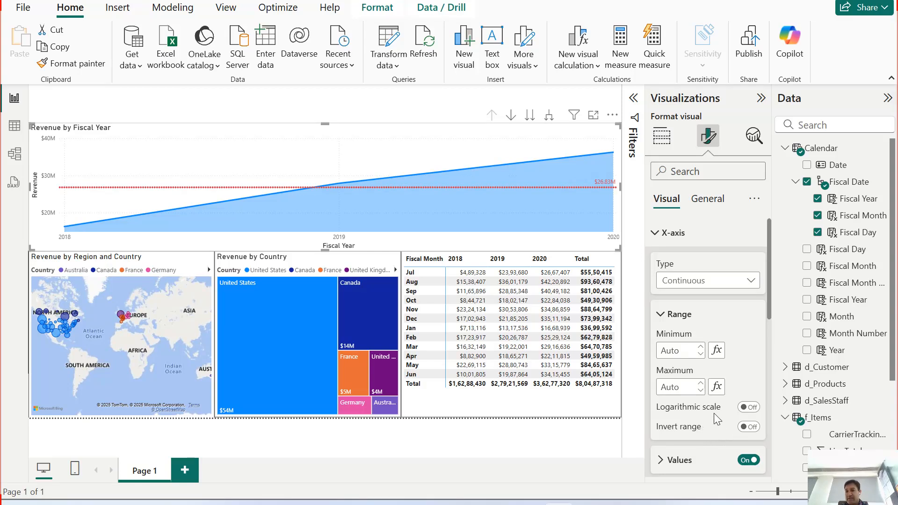
scroll(699, 434, "down", 5)
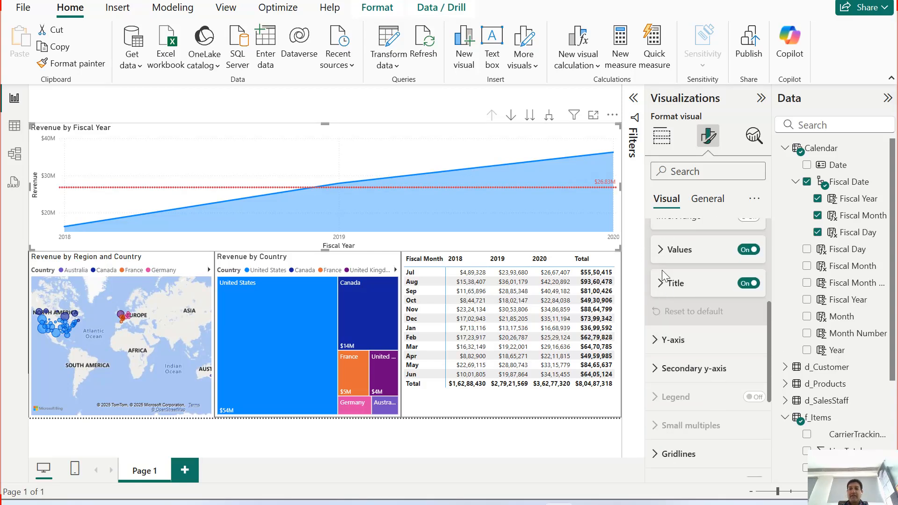
left_click(661, 249)
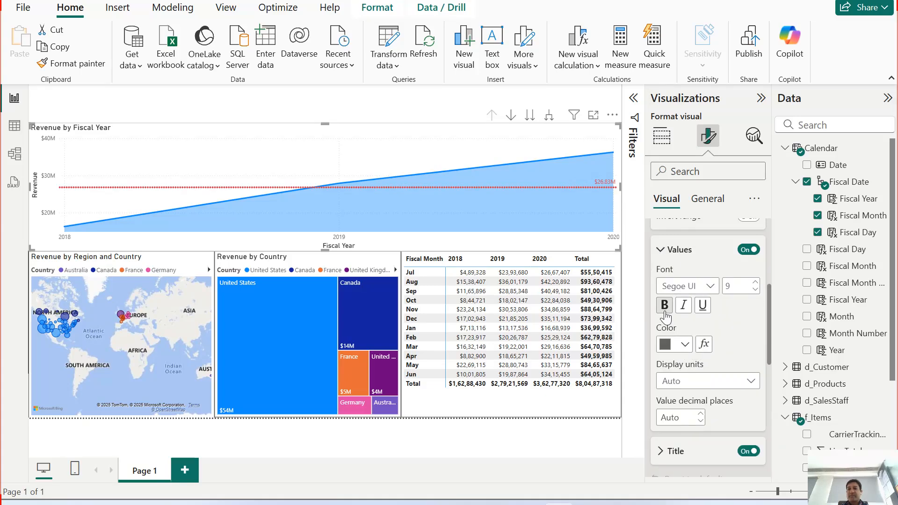
left_click(682, 348)
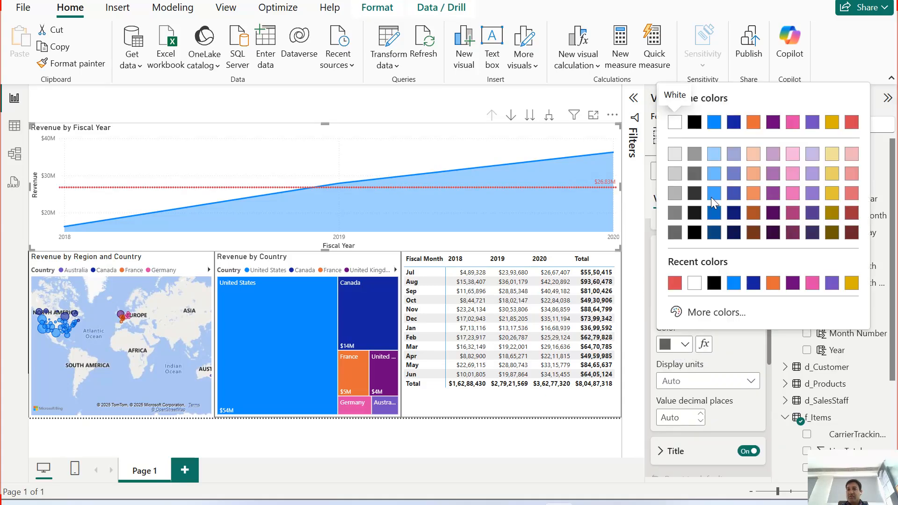
left_click(694, 122)
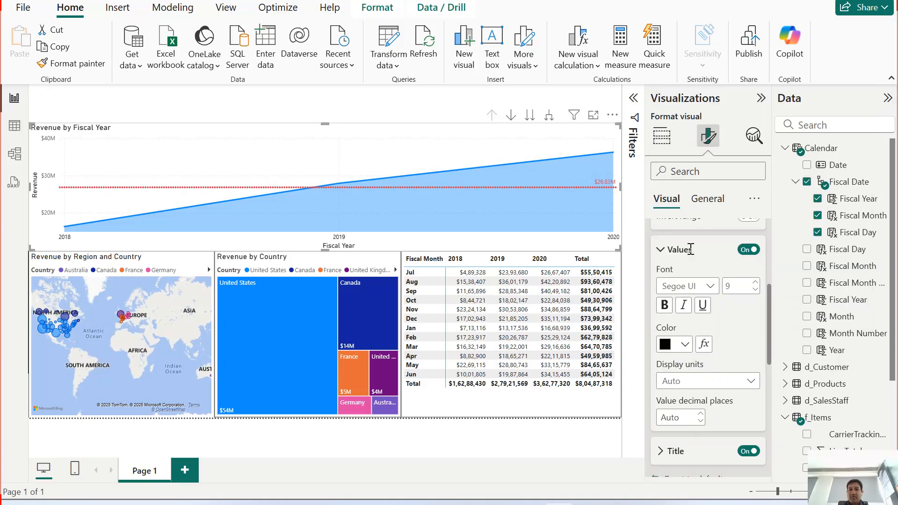
left_click(664, 305)
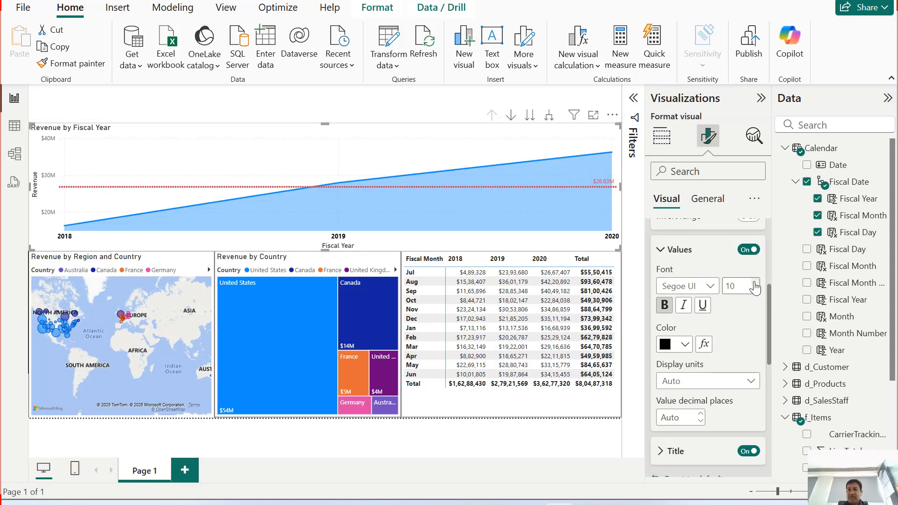
left_click(756, 282)
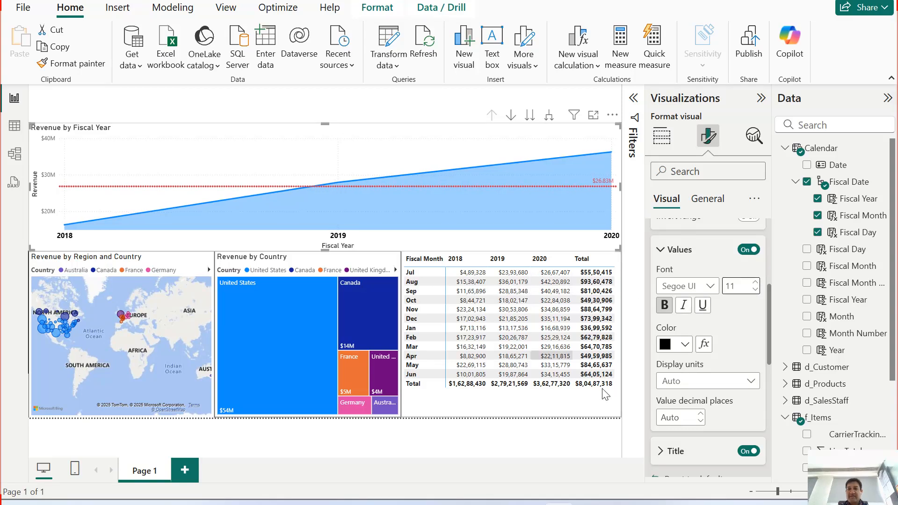
Step: Format the area chart's X-axis title as bold with font size 15
scroll(712, 383, "down", 3)
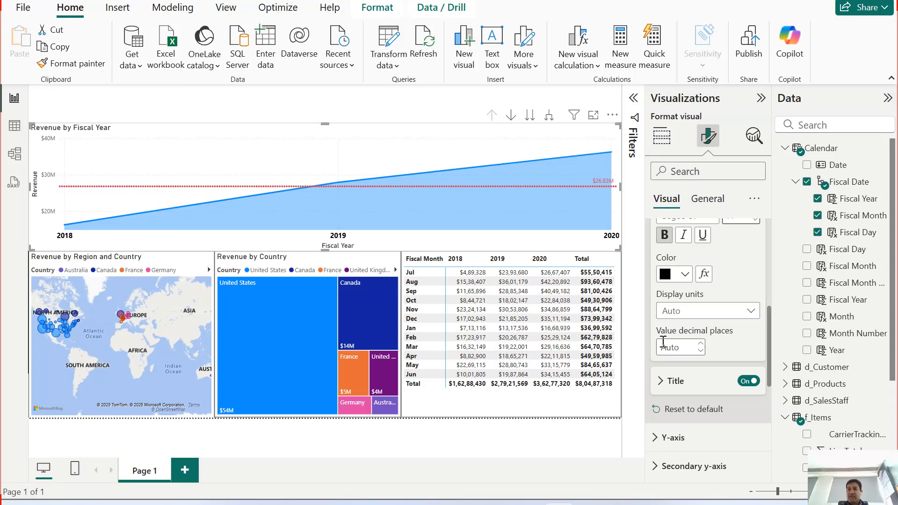
left_click(661, 383)
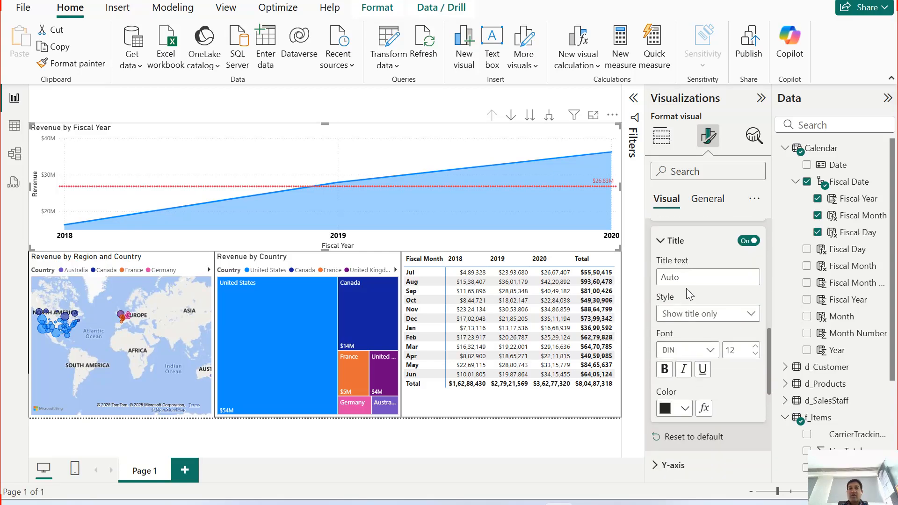
left_click(707, 322)
left_click(706, 329)
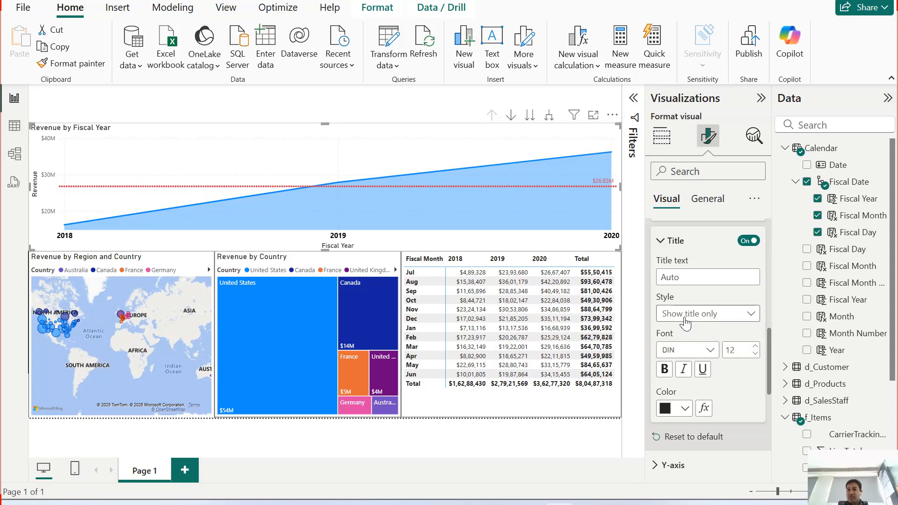
left_click(666, 370)
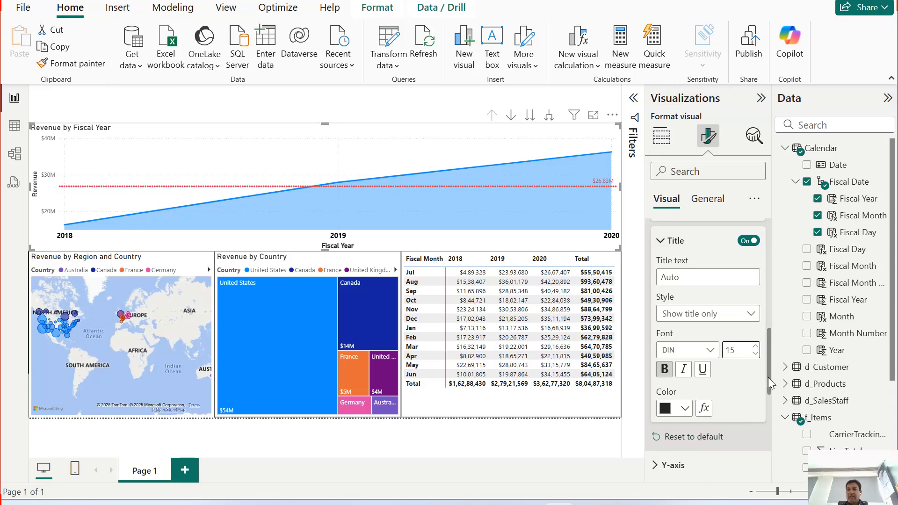
Step: Format the area chart's Y-axis values as bold, black and font size 12
scroll(768, 376, "down", 4)
left_click(688, 297)
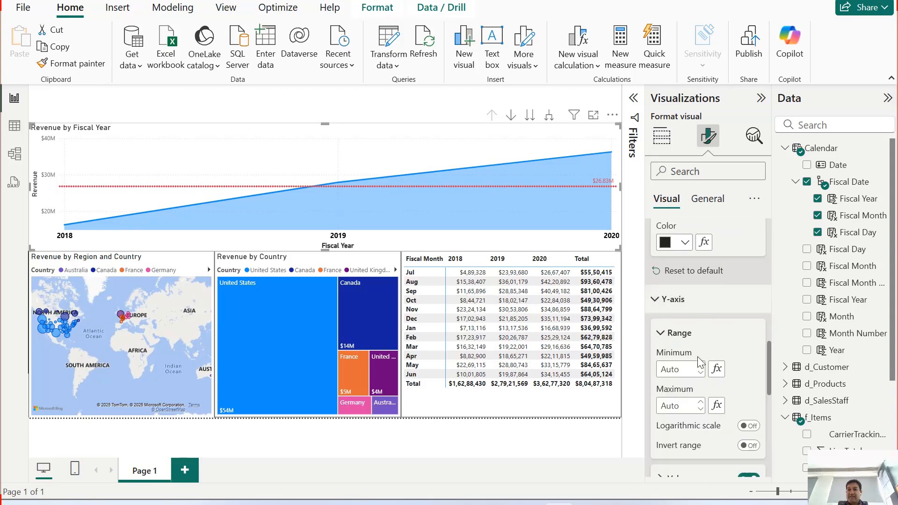
scroll(683, 393, "down", 3)
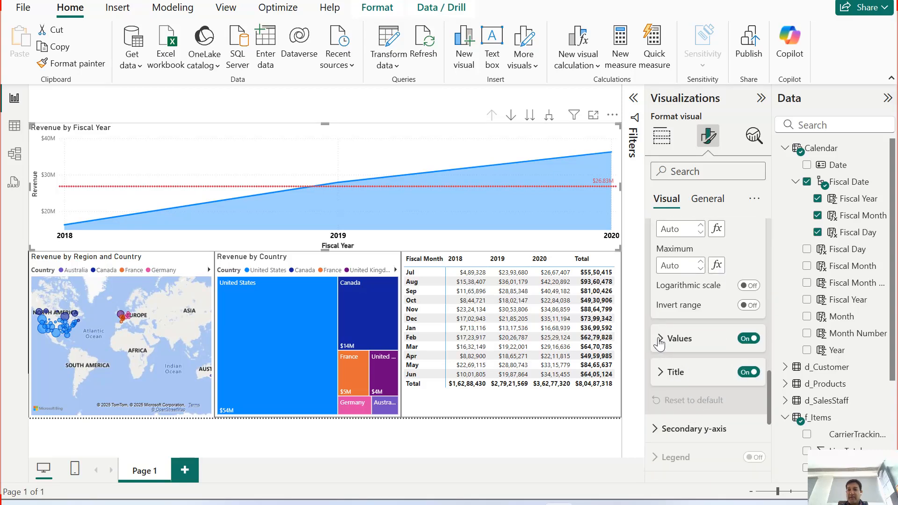
left_click(662, 339)
left_click(665, 394)
left_click(684, 436)
left_click(690, 211)
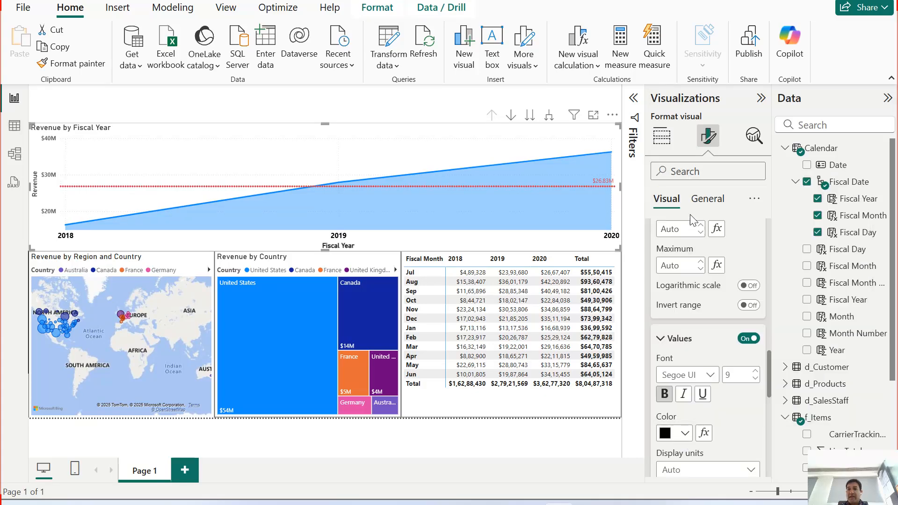
left_click(756, 373)
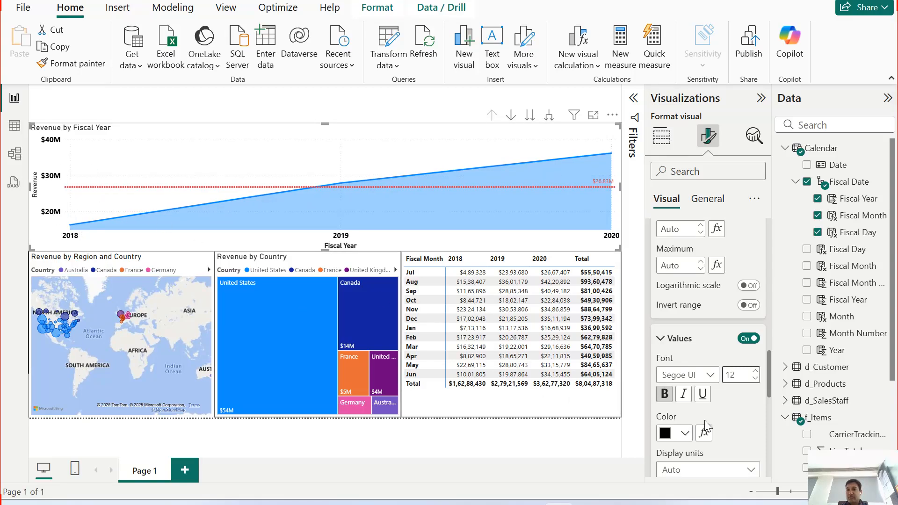
Step: Format the area chart's Y-axis title as bold with font size 15
left_click(661, 339)
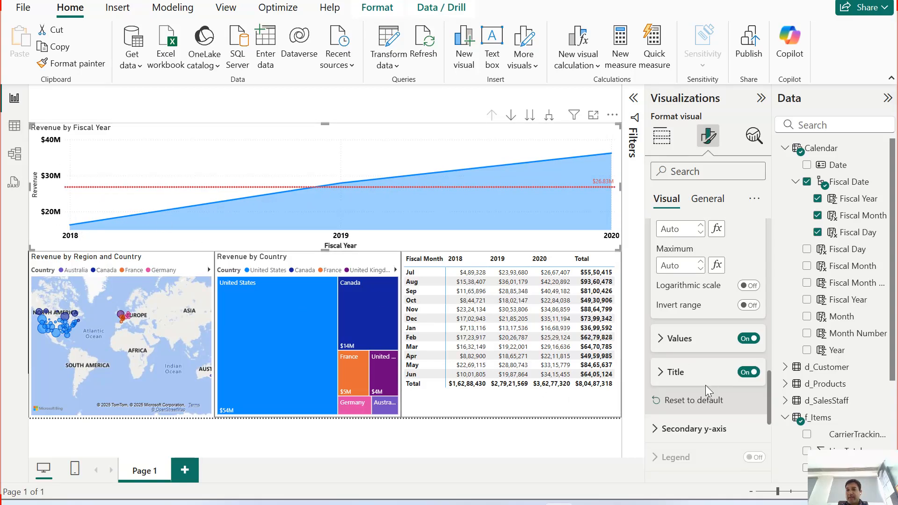
left_click(665, 382)
scroll(701, 402, "down", 3)
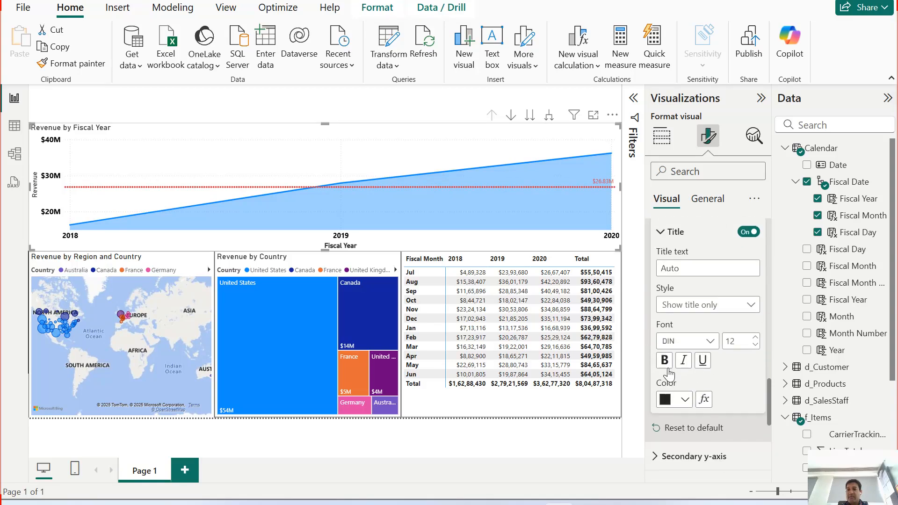
left_click(665, 360)
left_click(755, 337)
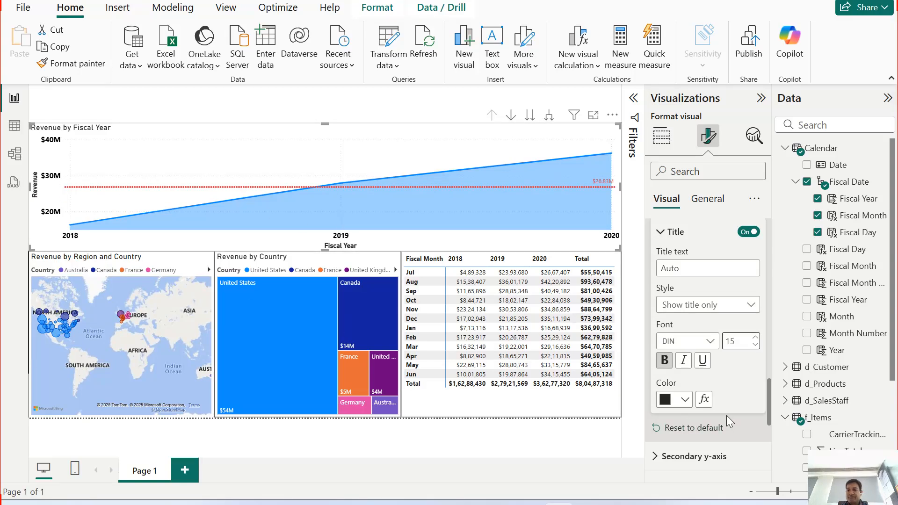
scroll(726, 416, "down", 3)
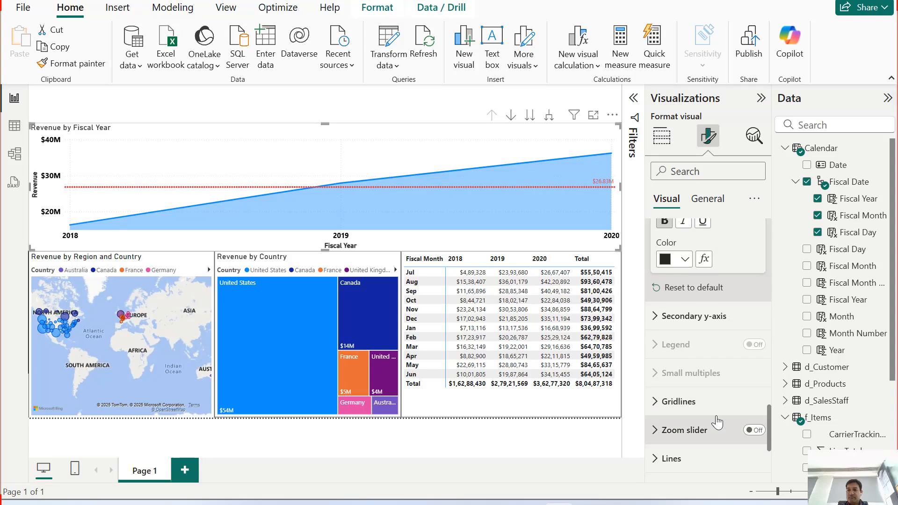
left_click(661, 322)
left_click(667, 318)
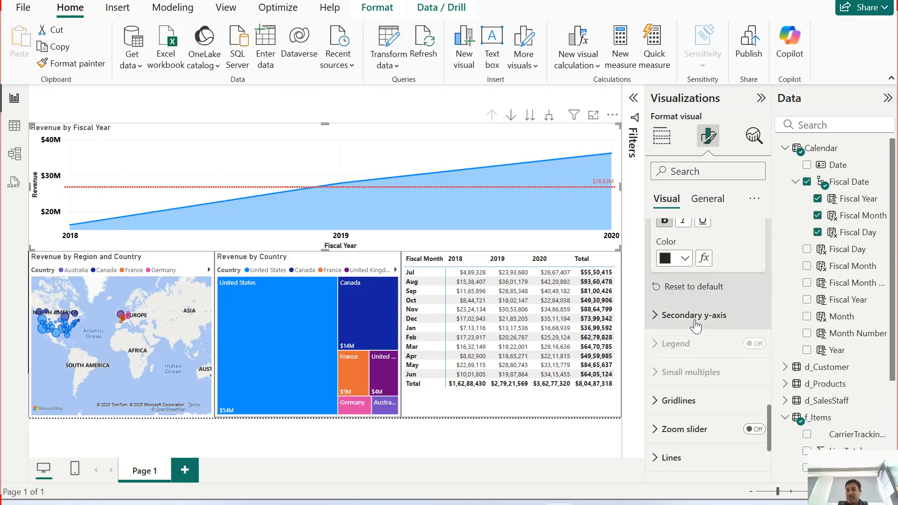
Step: Set the transparency of the area chart's horizontal gridlines to 100%
scroll(695, 326, "down", 2)
left_click(679, 337)
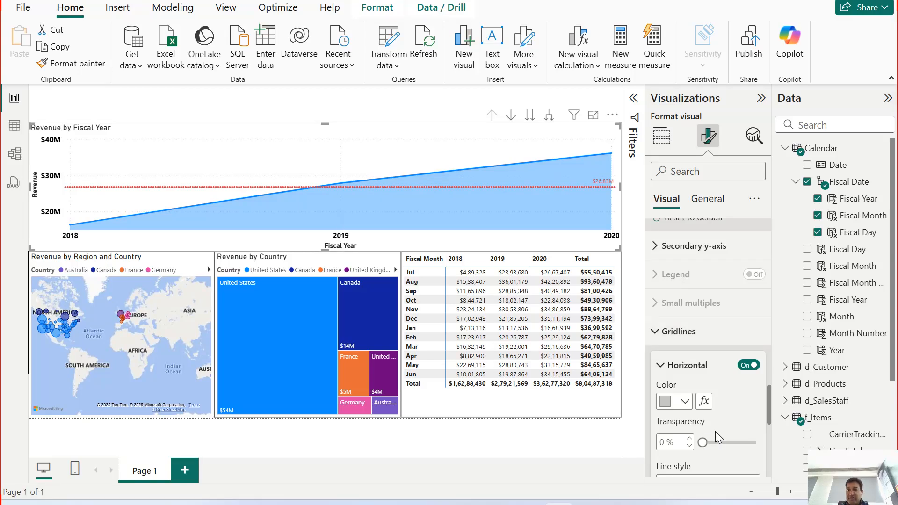
scroll(721, 412, "down", 2)
left_click_drag(700, 372, 762, 373)
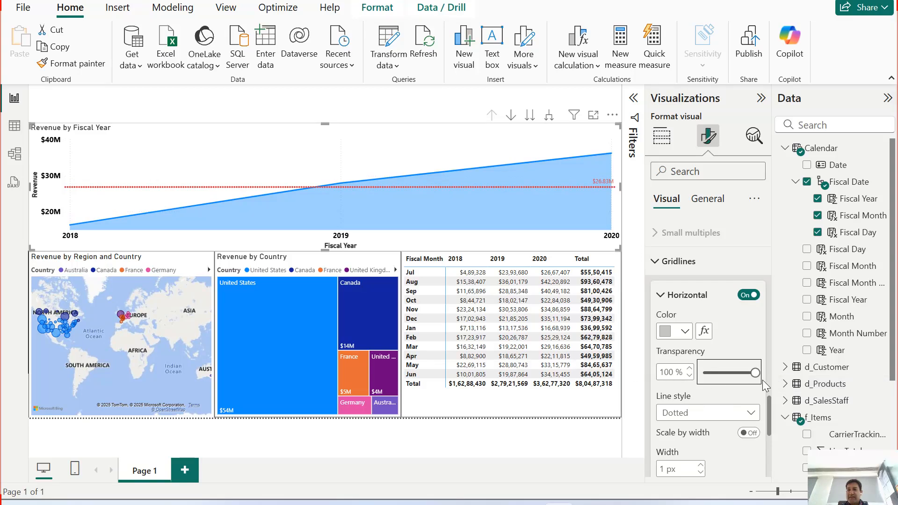
left_click(741, 413)
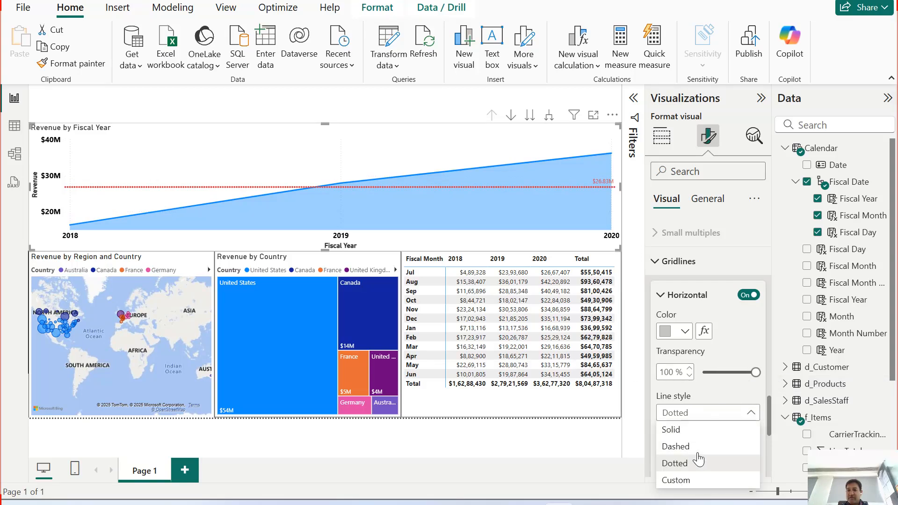
left_click_drag(755, 373, 682, 371)
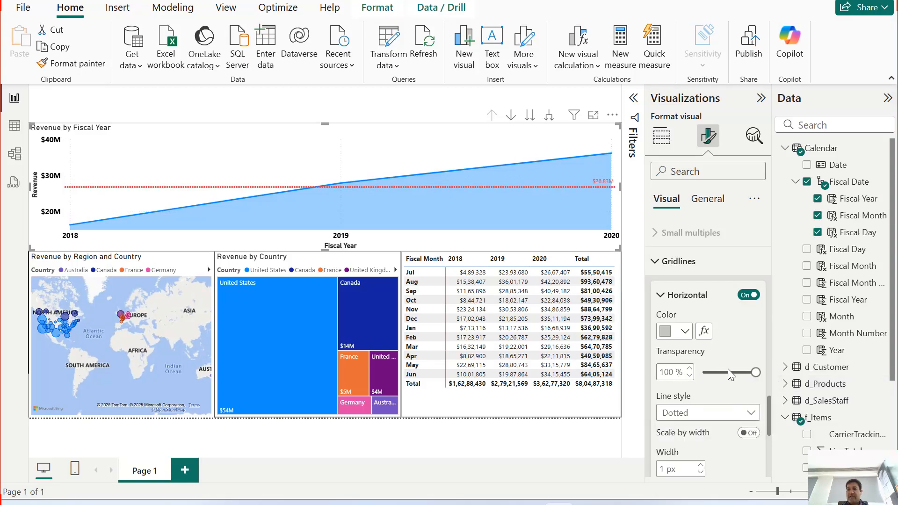
Step: Change the horizontal gridlines' color to black and their line style to Solid
left_click(685, 331)
left_click(694, 109)
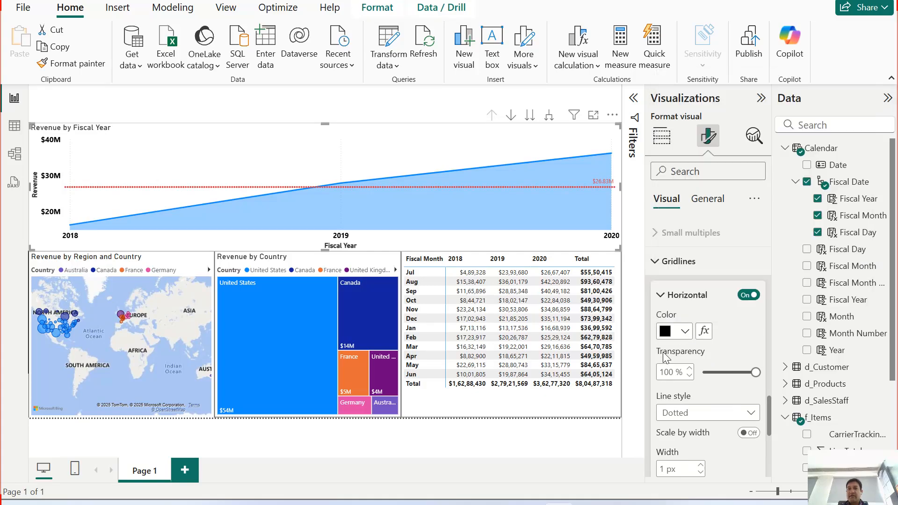
left_click(728, 413)
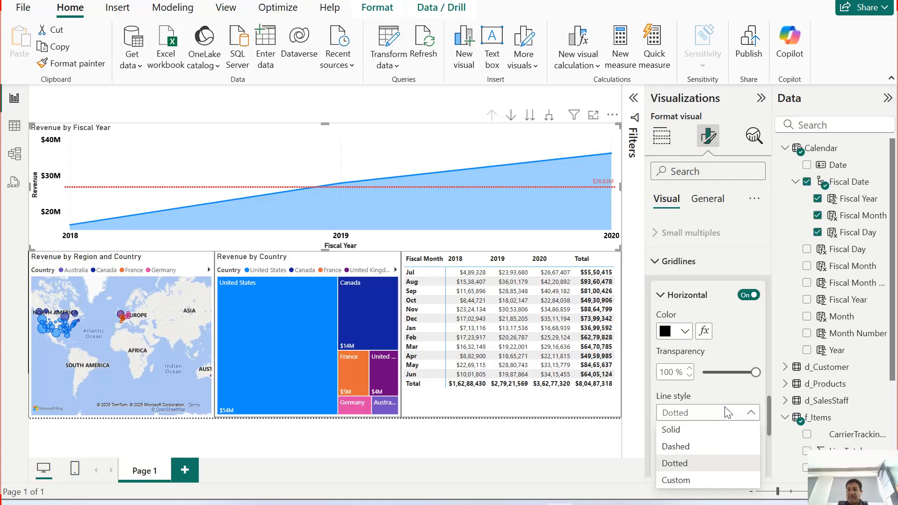
left_click(689, 430)
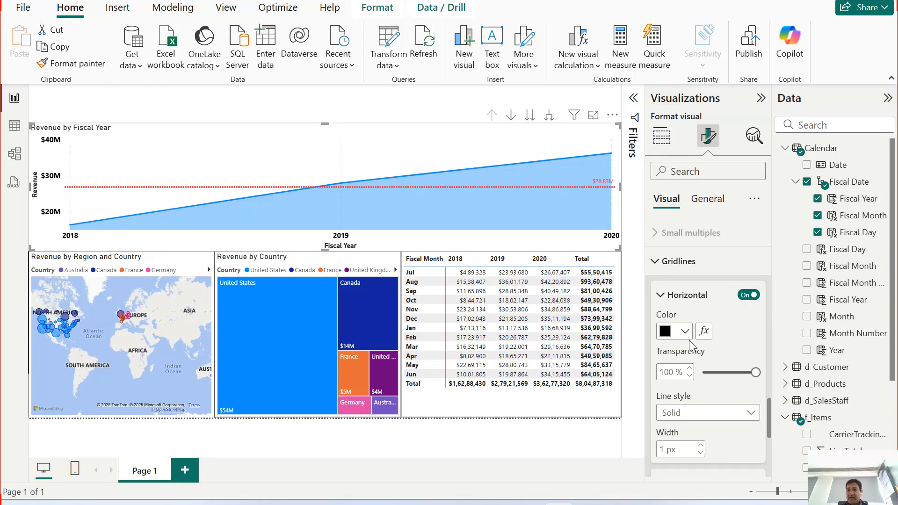
Step: Switch the horizontal gridlines off and on again to compare the chart, and review their color options
left_click(748, 295)
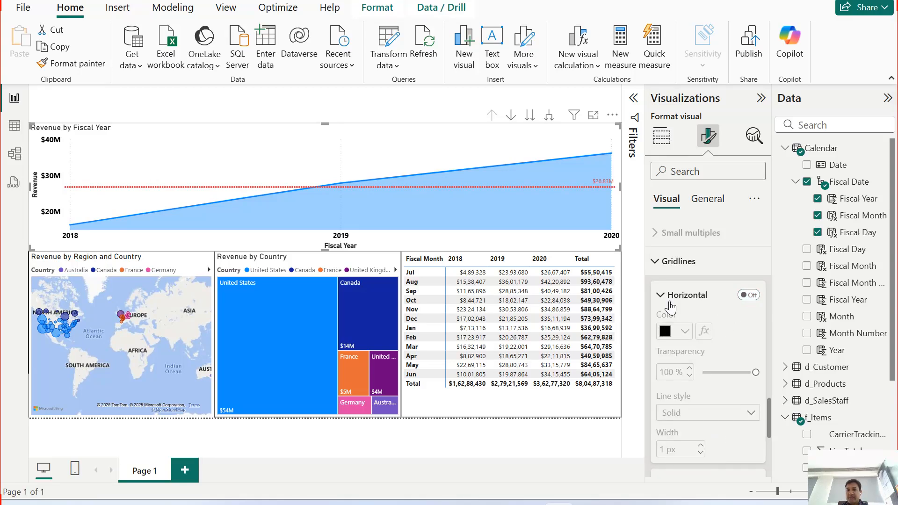
left_click(749, 294)
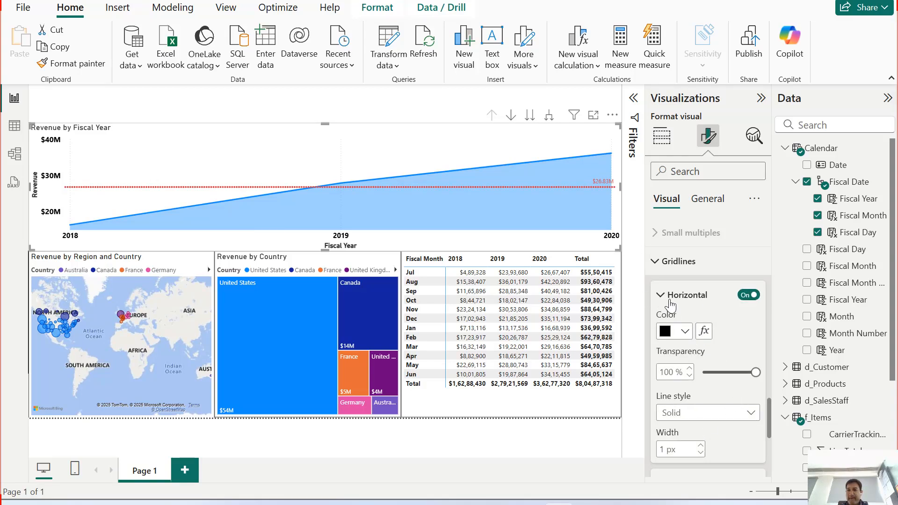
scroll(696, 389, "down", 3)
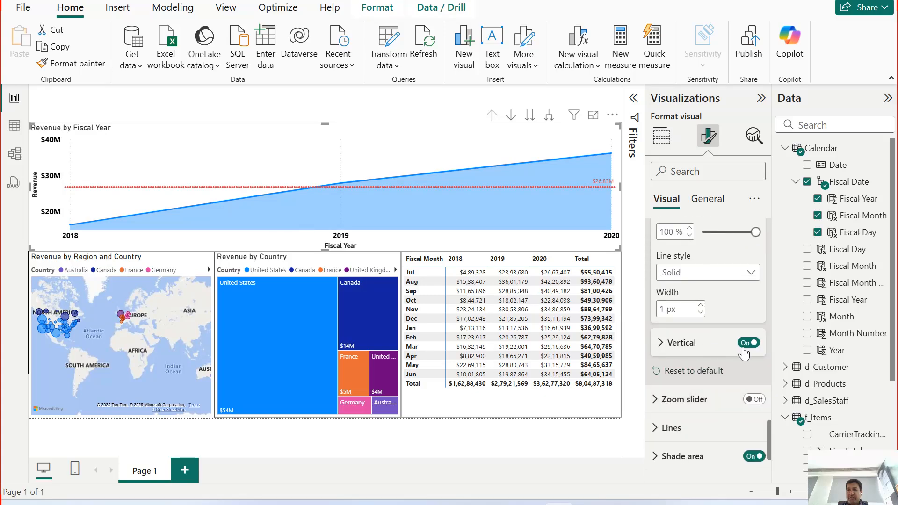
scroll(731, 350, "up", 2)
scroll(729, 346, "up", 2)
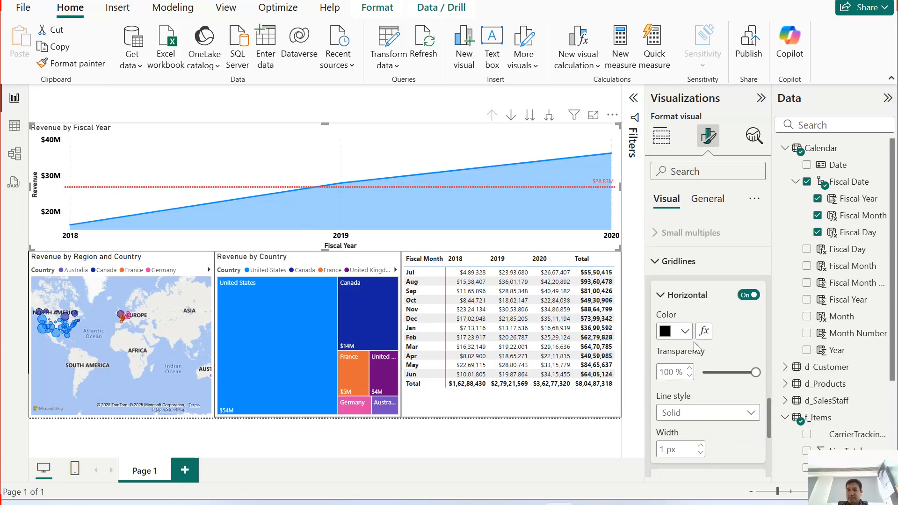
left_click(685, 331)
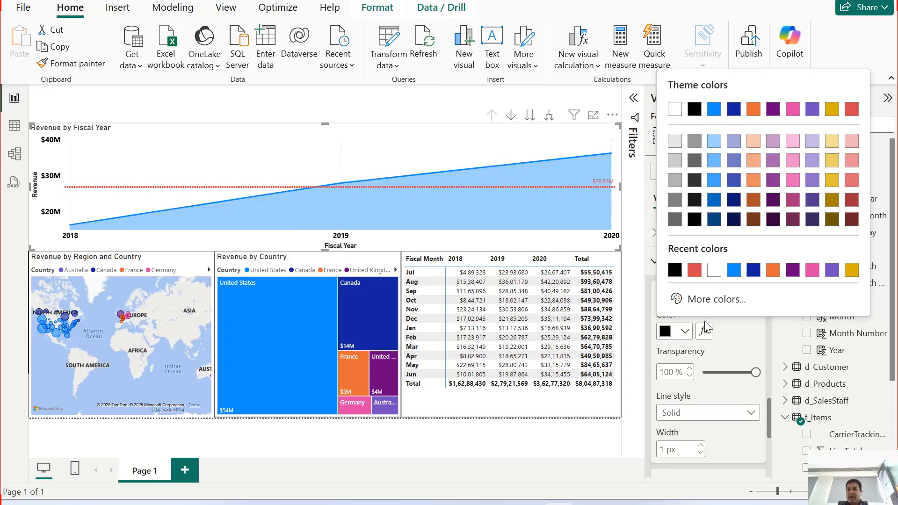
left_click(734, 345)
scroll(710, 309, "down", 4)
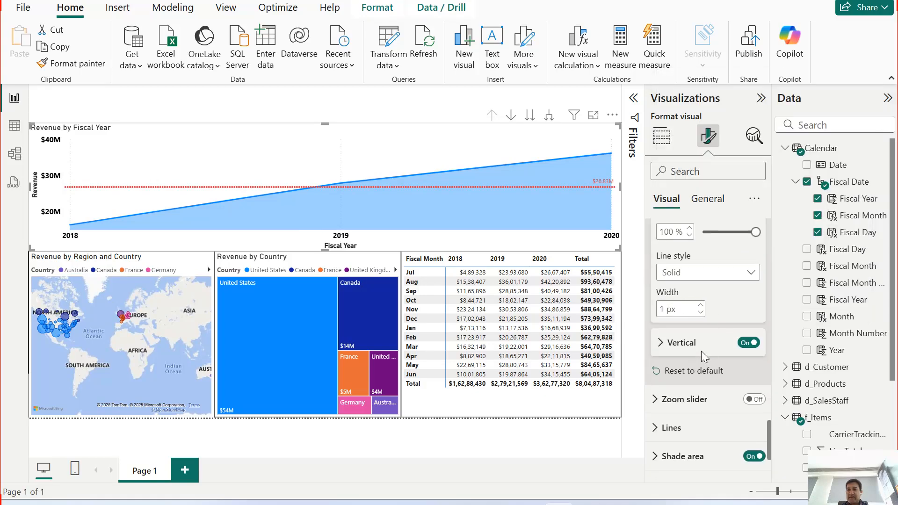
Step: Reset the area chart's gridlines to their default formatting and collapse the horizontal gridline settings
scroll(715, 369, "up", 6)
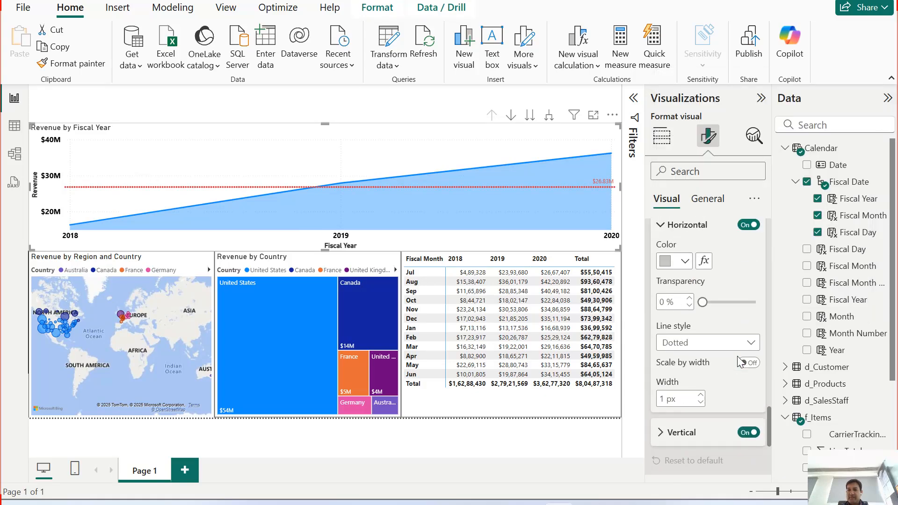
left_click(665, 436)
scroll(676, 402, "down", 3)
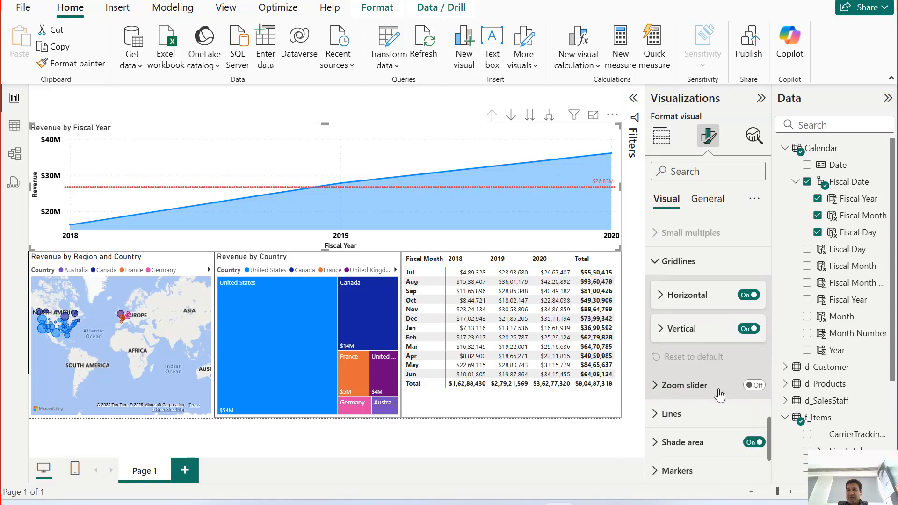
Step: Review the area chart's line settings for style, join type, width, interpolation, color and transparency
scroll(697, 370, "down", 2)
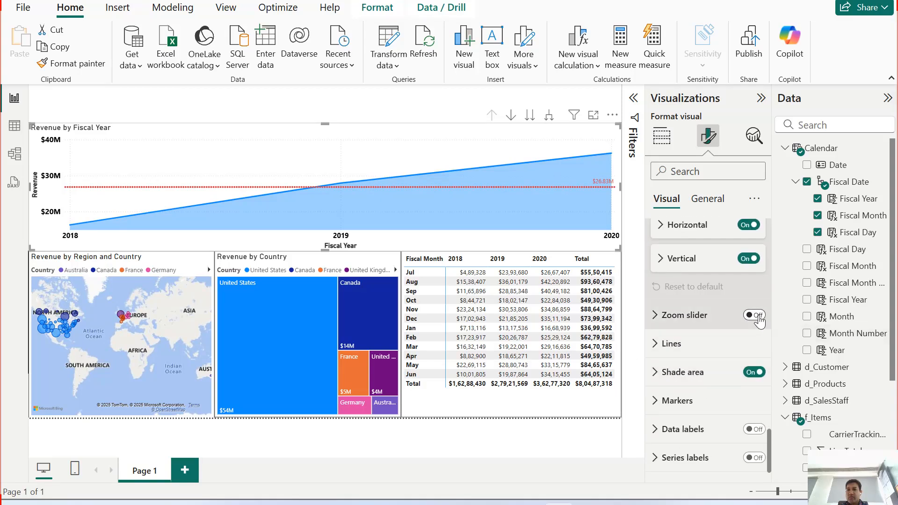
left_click(664, 345)
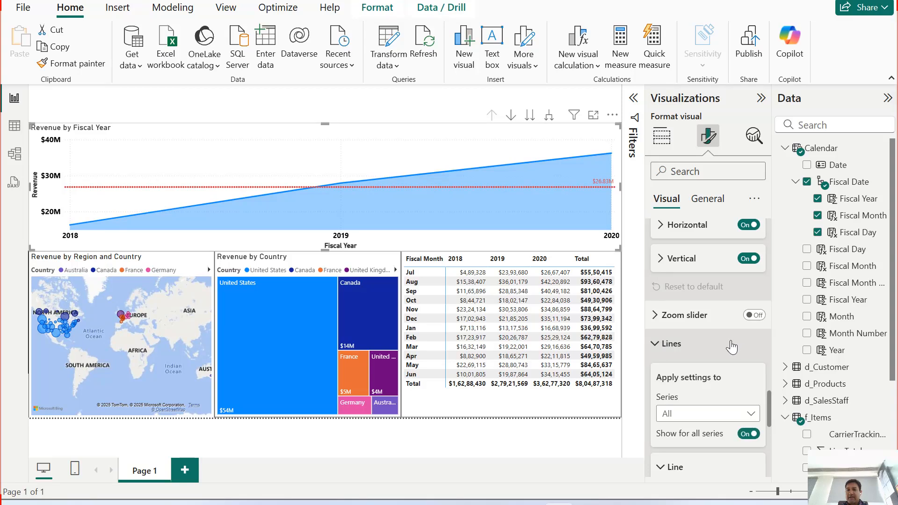
scroll(723, 360, "down", 3)
scroll(717, 383, "down", 4)
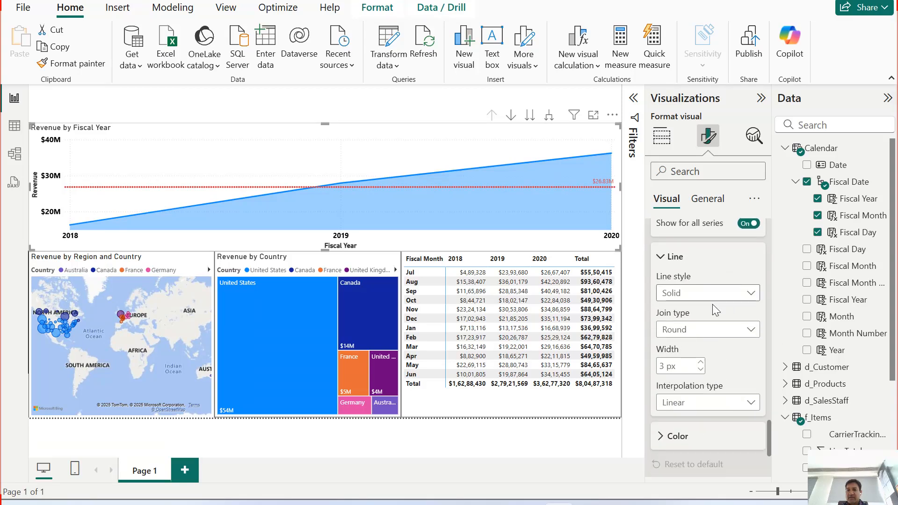
scroll(739, 342, "down", 3)
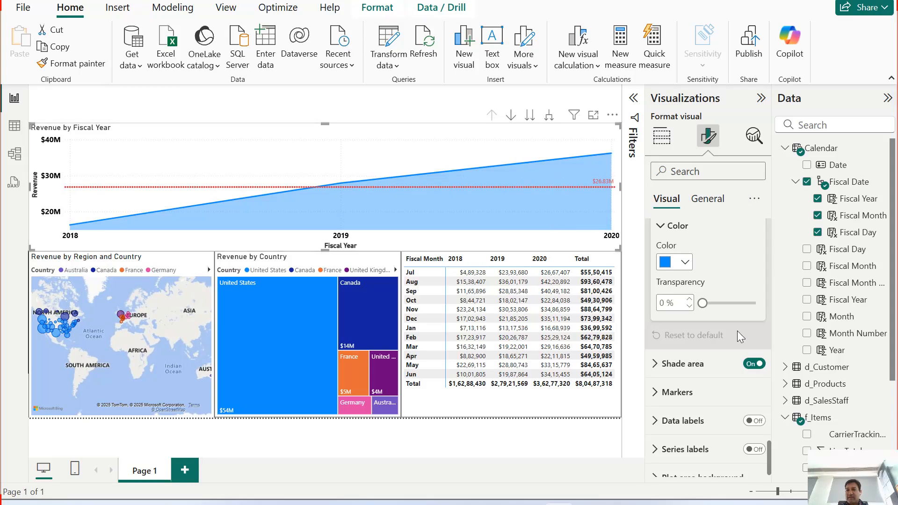
scroll(737, 330, "down", 1)
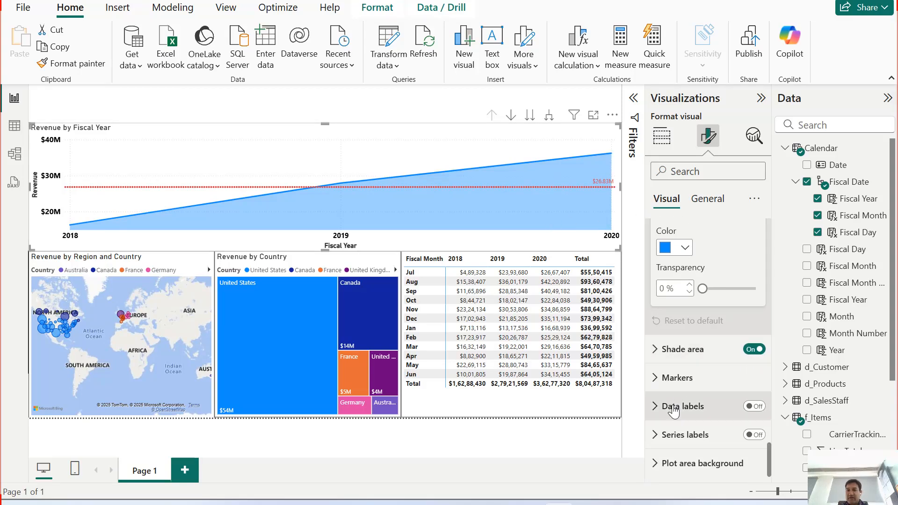
Step: Turn on data labels for the area chart and show markers for all categories
left_click(755, 408)
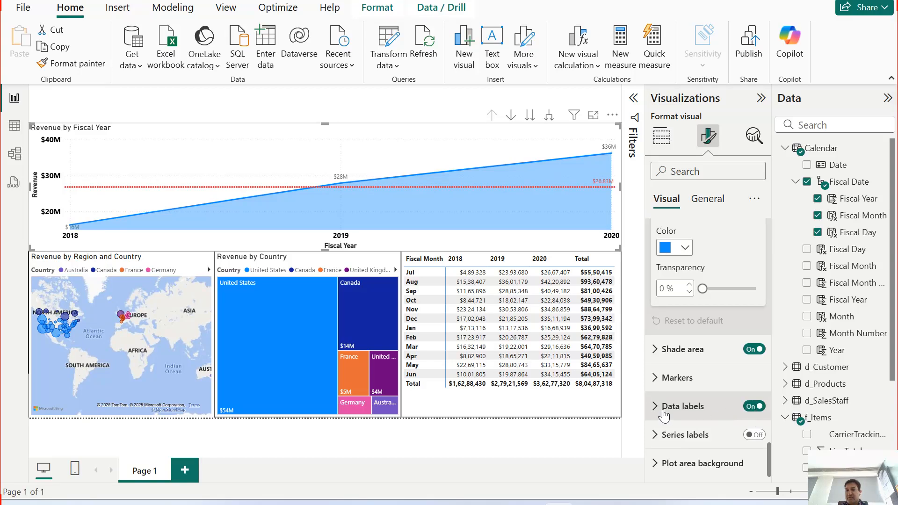
left_click(660, 378)
scroll(697, 414, "down", 2)
left_click(752, 398)
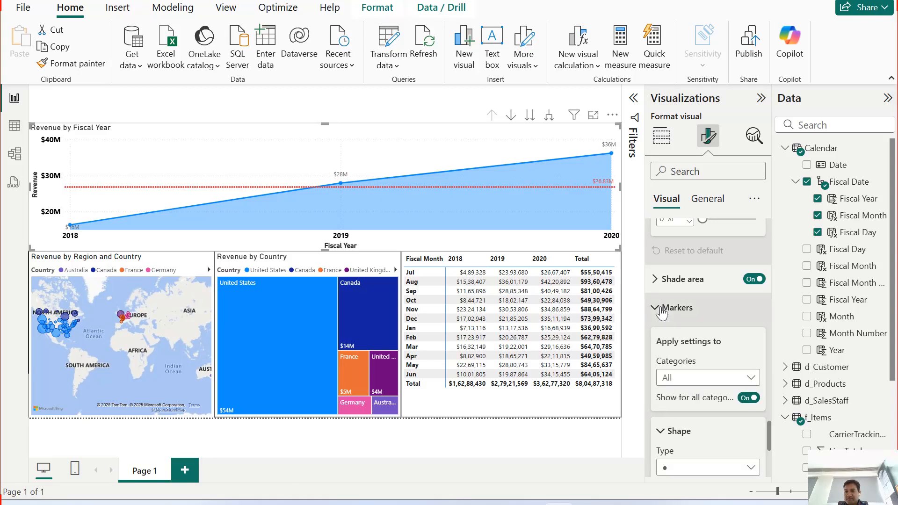
Step: Try the triangle, square and diamond marker shapes on the area chart's line
scroll(686, 416, "down", 4)
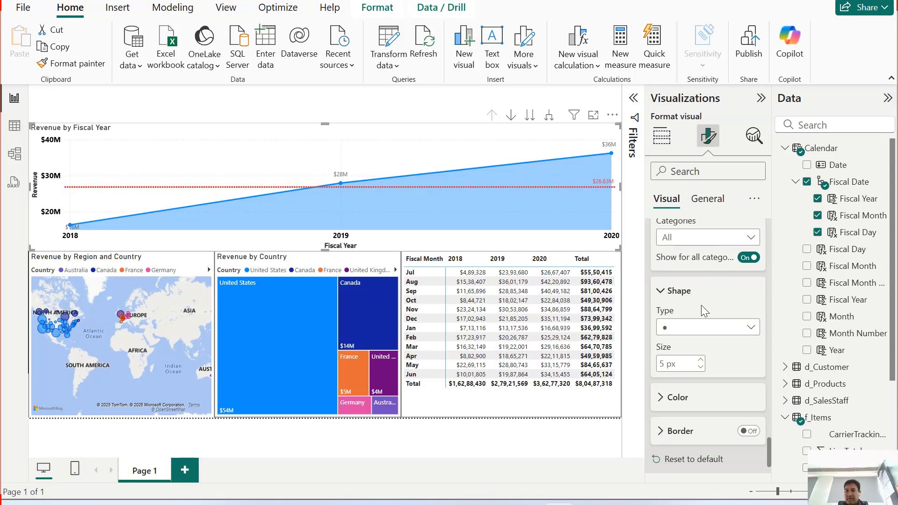
left_click(668, 327)
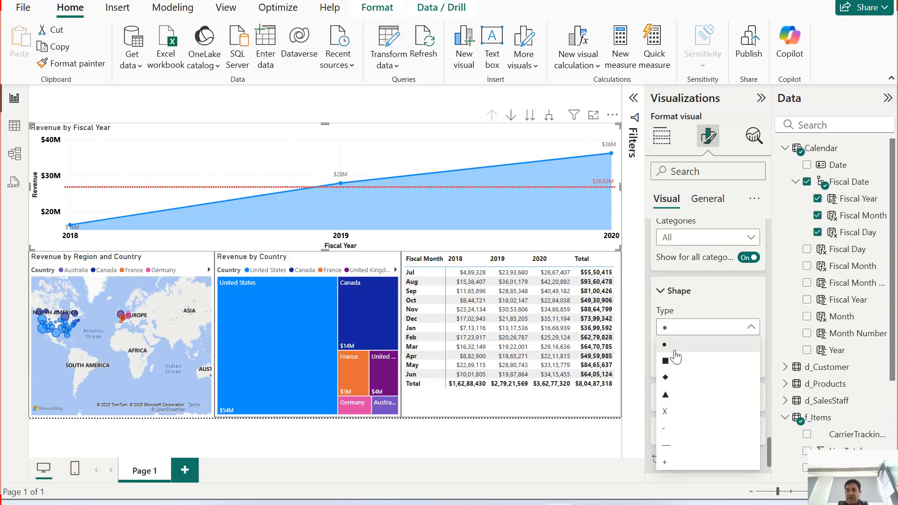
left_click(674, 395)
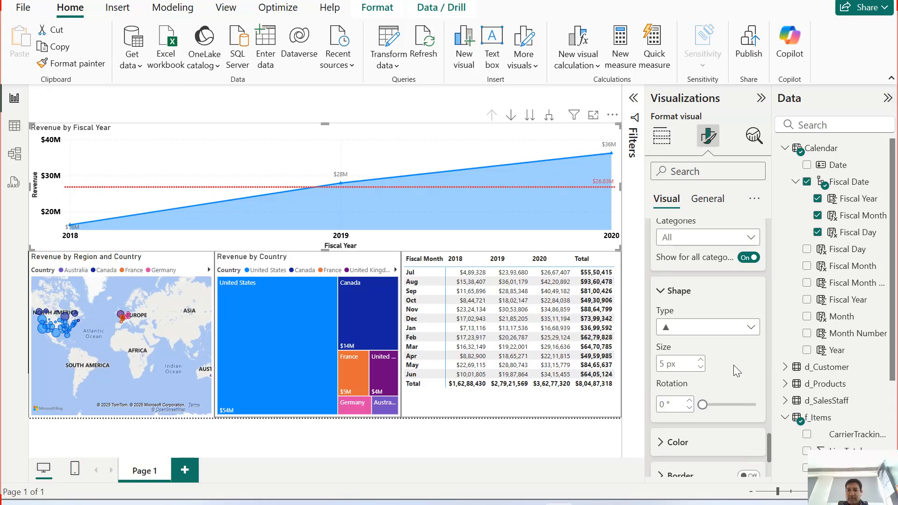
left_click(706, 327)
left_click(682, 363)
left_click(691, 329)
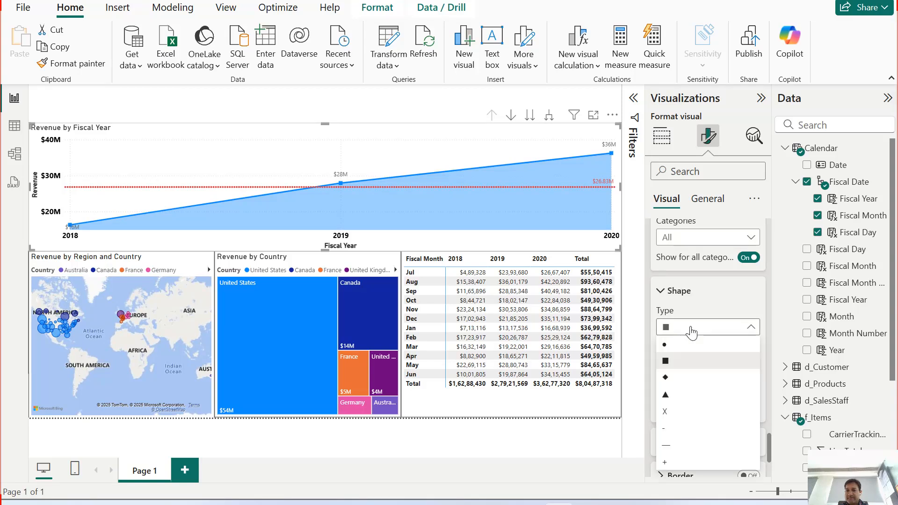
left_click(678, 373)
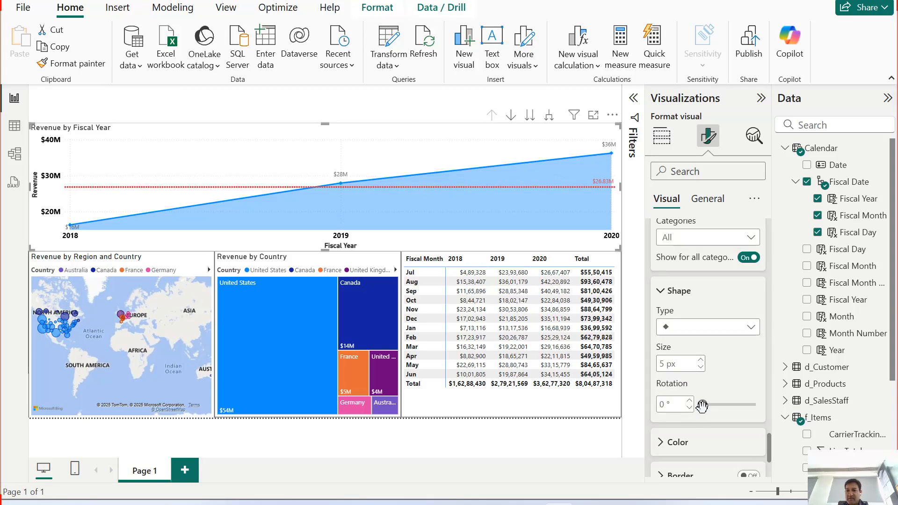
mouse_move(703, 405)
left_mouse_down()
mouse_move(766, 415)
mouse_move(702, 405)
left_mouse_up()
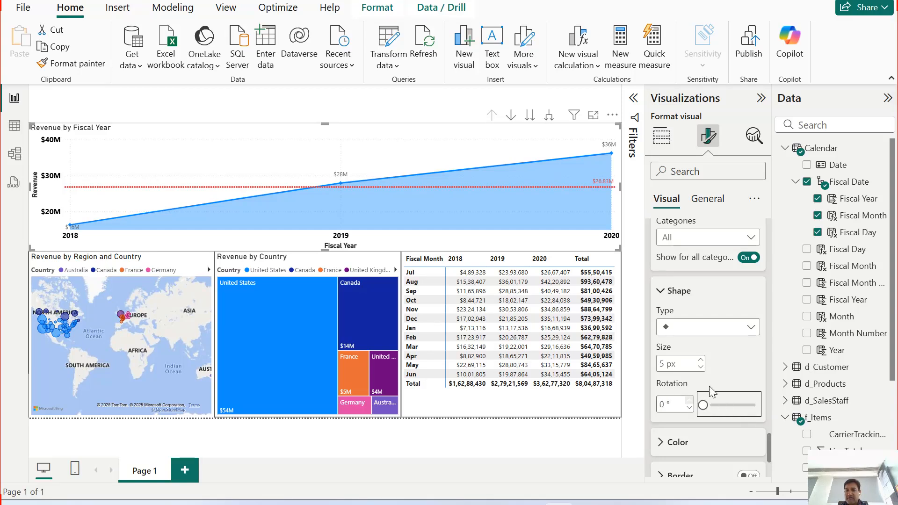
Step: Set the area chart's marker shape to square and the marker color to red
left_click(683, 332)
left_click(672, 362)
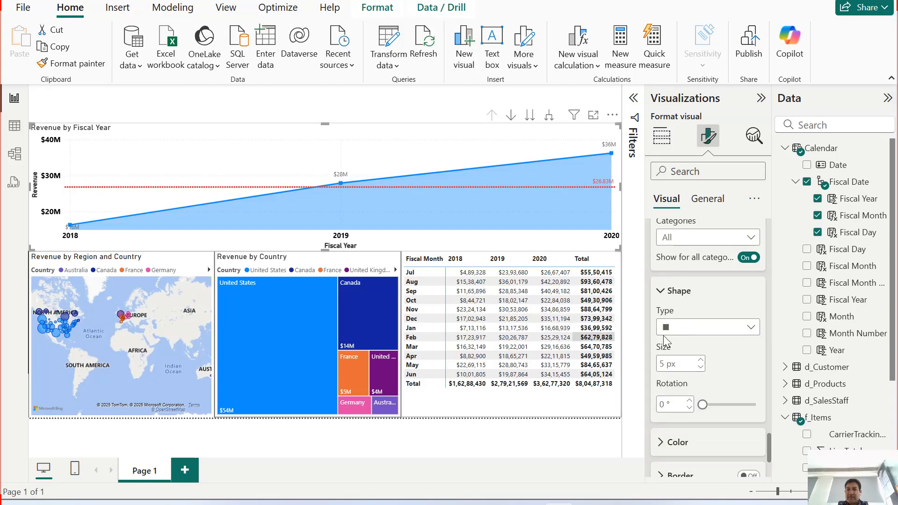
scroll(682, 400, "down", 2)
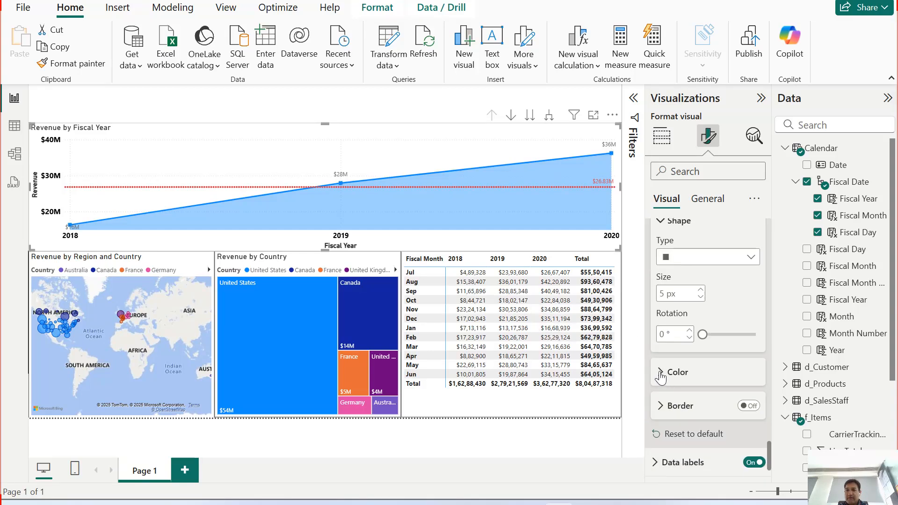
left_click(661, 373)
left_click(686, 408)
left_click(696, 346)
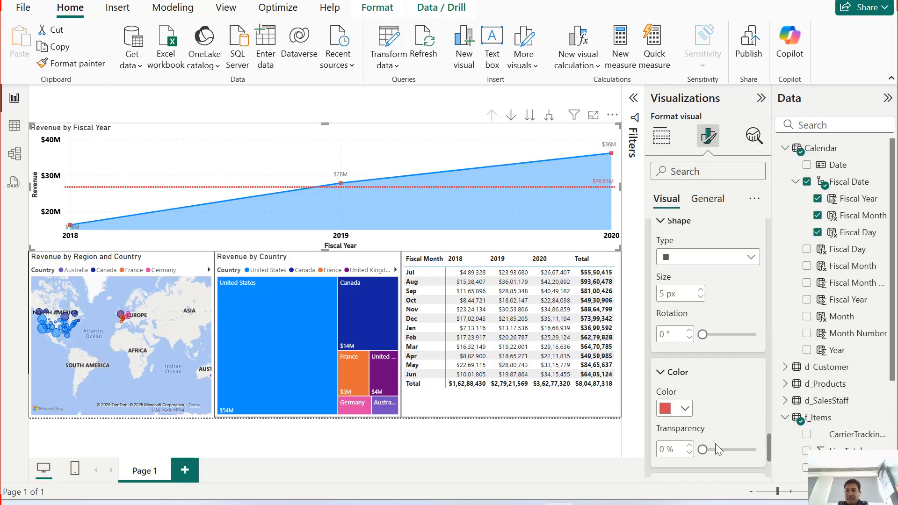
Step: Turn on the markers' border, trying black as its color before making it match the series color
scroll(733, 387, "down", 2)
left_click(747, 416)
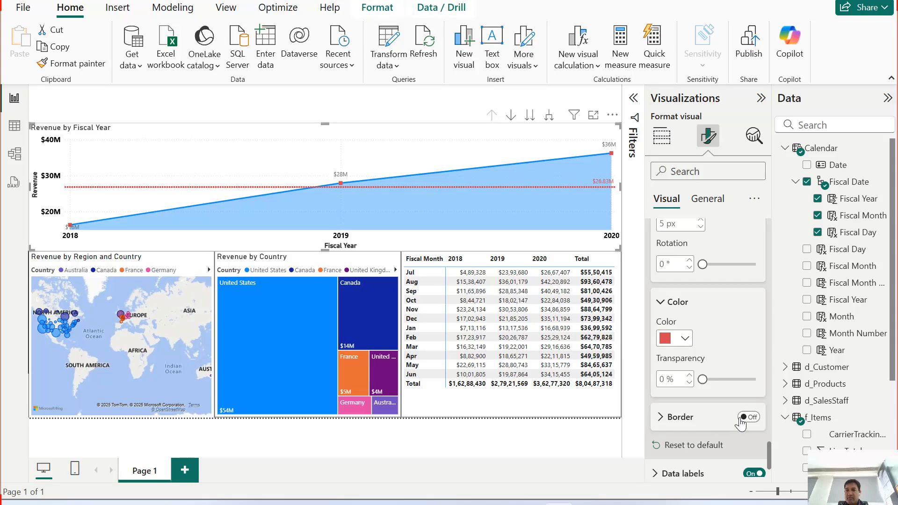
left_click(661, 416)
scroll(712, 380, "down", 4)
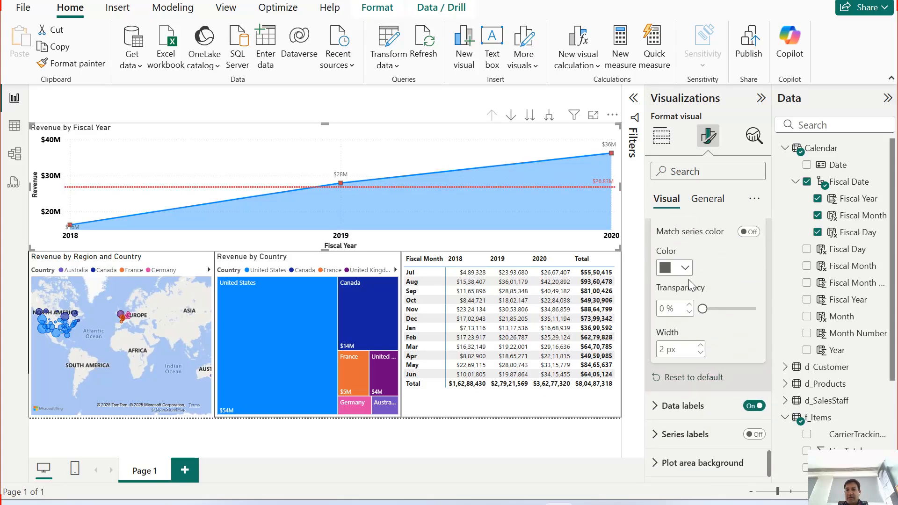
left_click(684, 268)
left_click(699, 44)
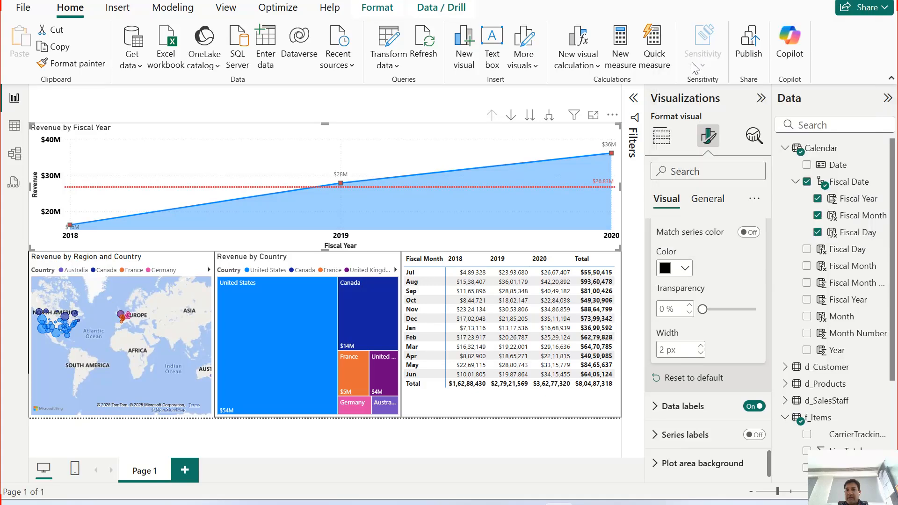
left_click(748, 232)
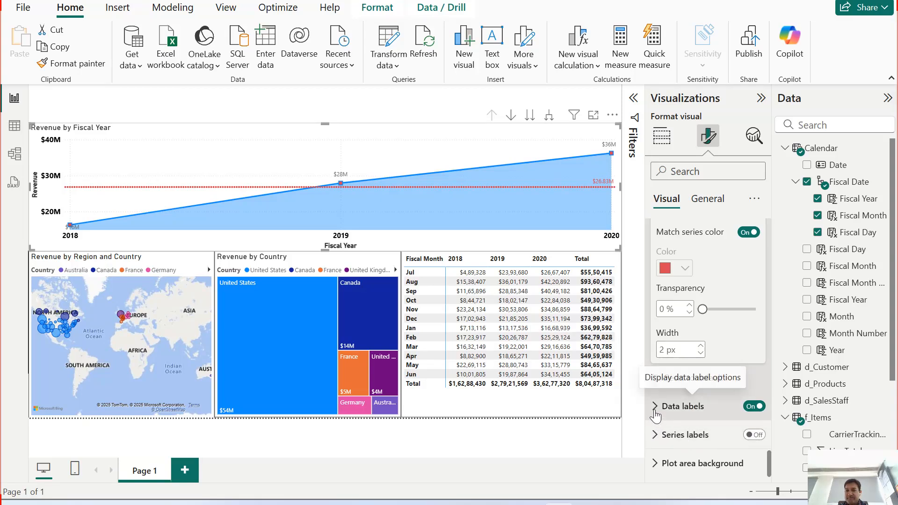
Step: Switch the area chart's series labels on and off again to compare the chart
left_click(754, 435)
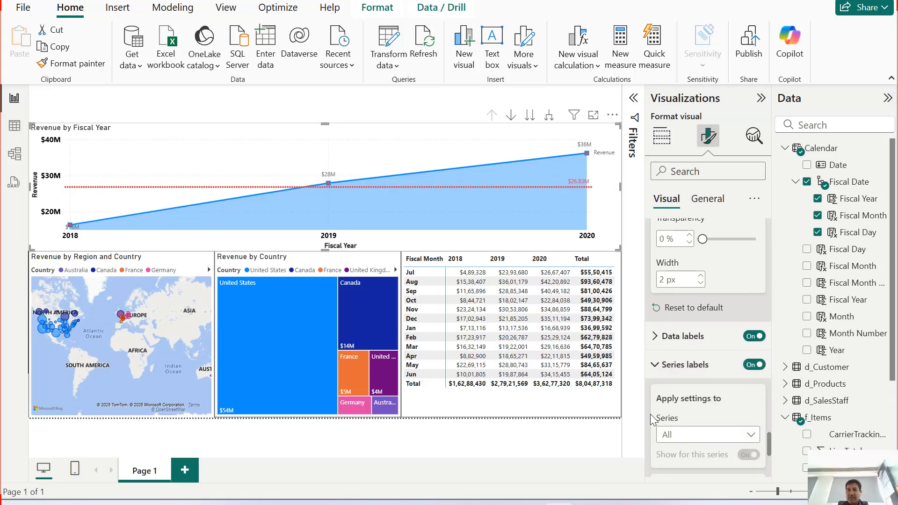
left_click(754, 364)
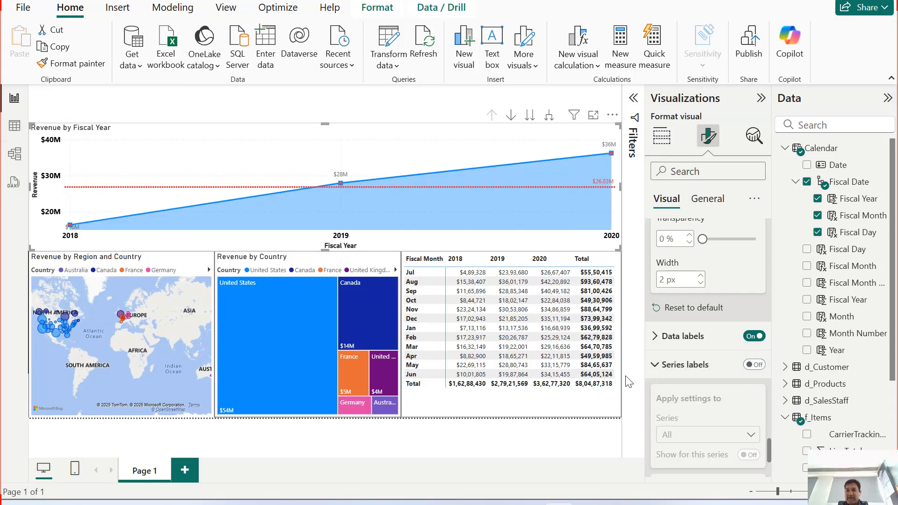
left_click(655, 365)
Step: Browse for a plot area background image, cancel the selection and collapse the background settings
left_click(702, 463)
scroll(701, 356, "down", 1)
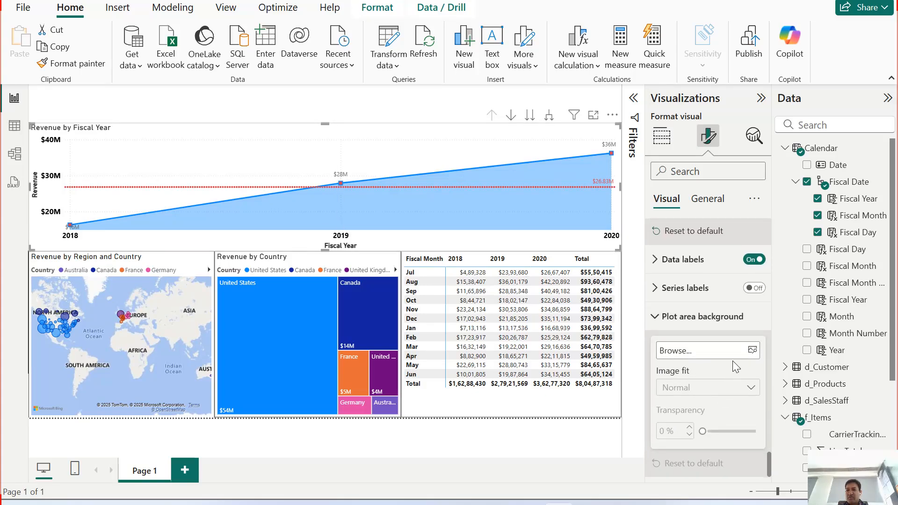
left_click(752, 352)
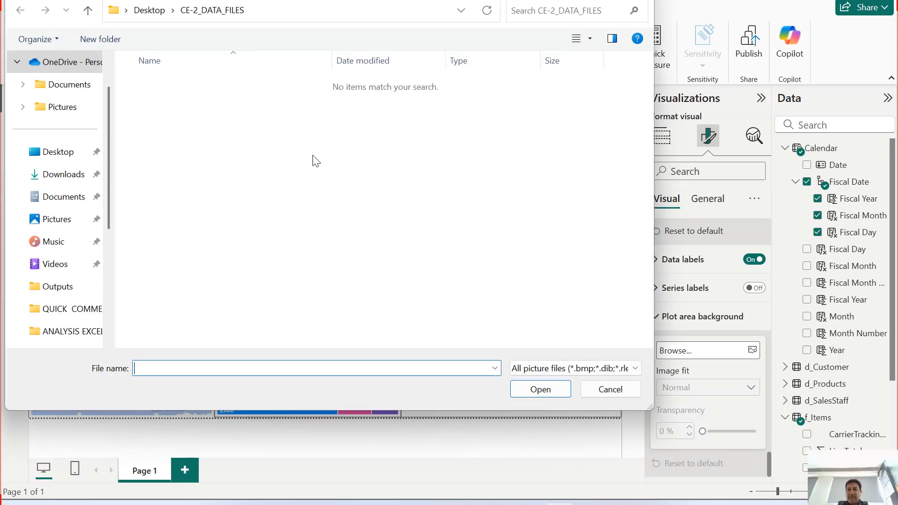
left_click(593, 388)
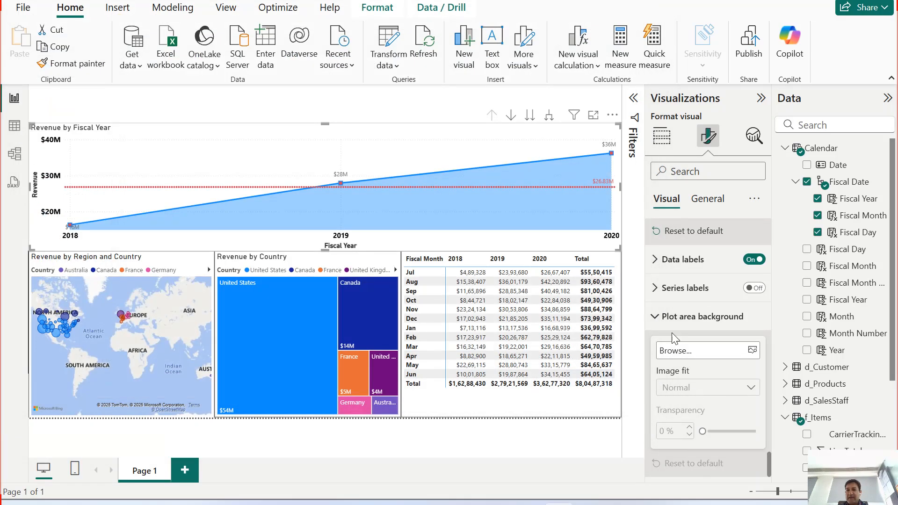
left_click(657, 320)
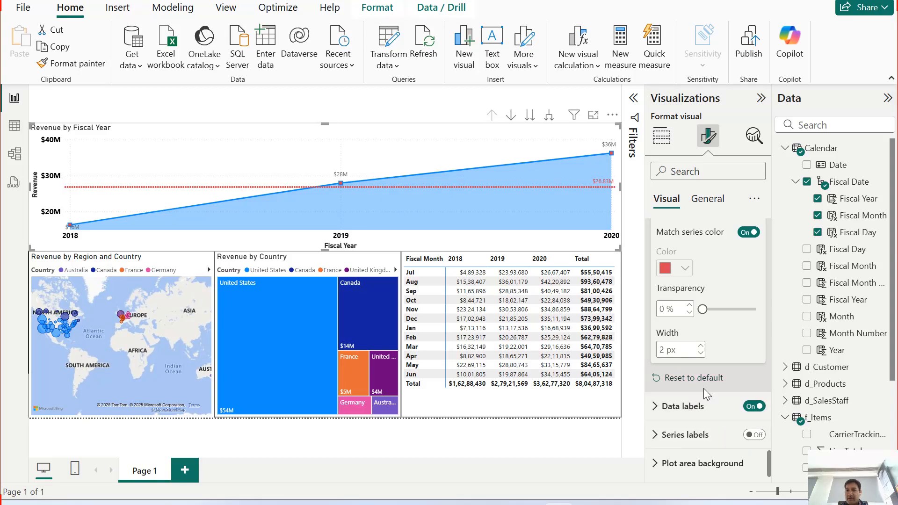
Step: Set the size of the area chart's markers to 7 px
scroll(704, 389, "up", 3)
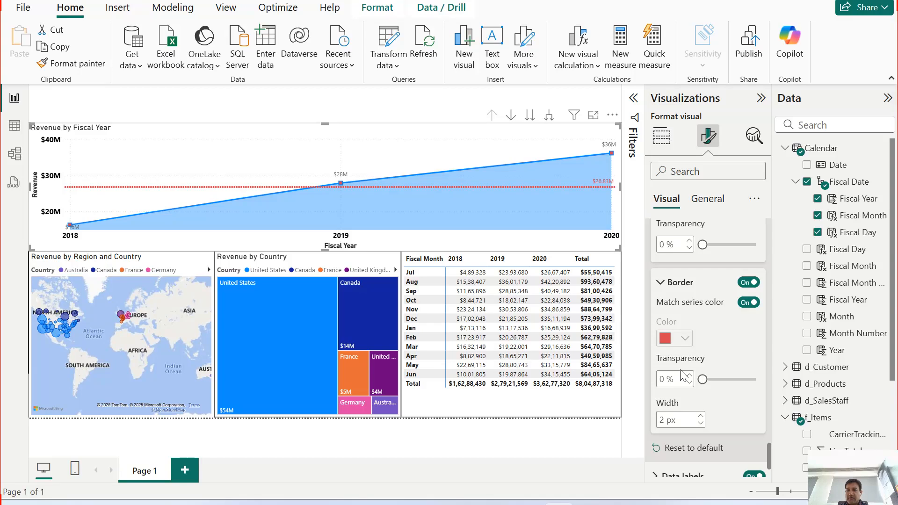
left_click(660, 284)
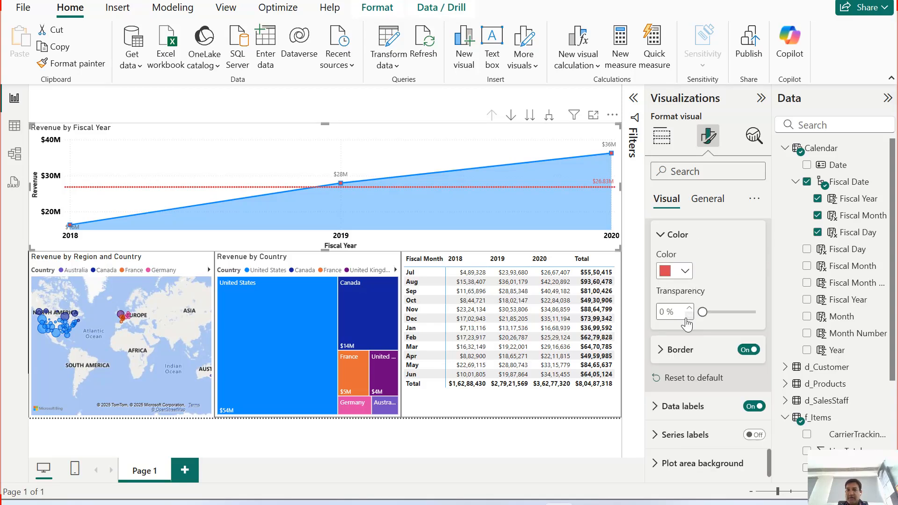
scroll(694, 323, "up", 3)
scroll(700, 340, "up", 5)
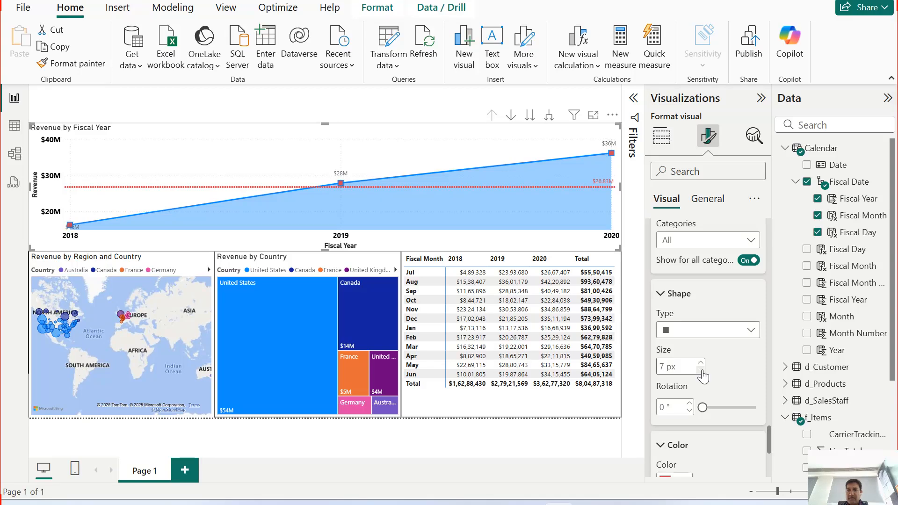
Step: Review the categories the marker settings can apply to, and collapse the marker settings
scroll(707, 375, "up", 2)
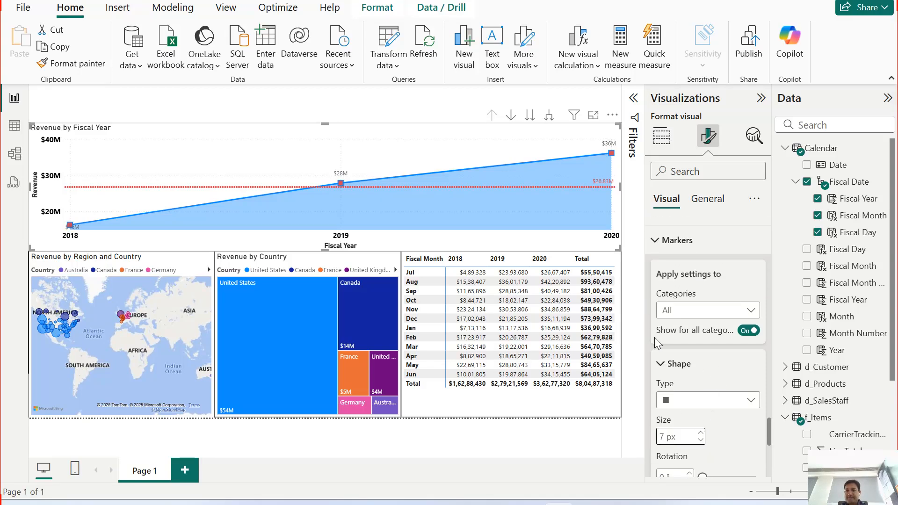
left_click(692, 311)
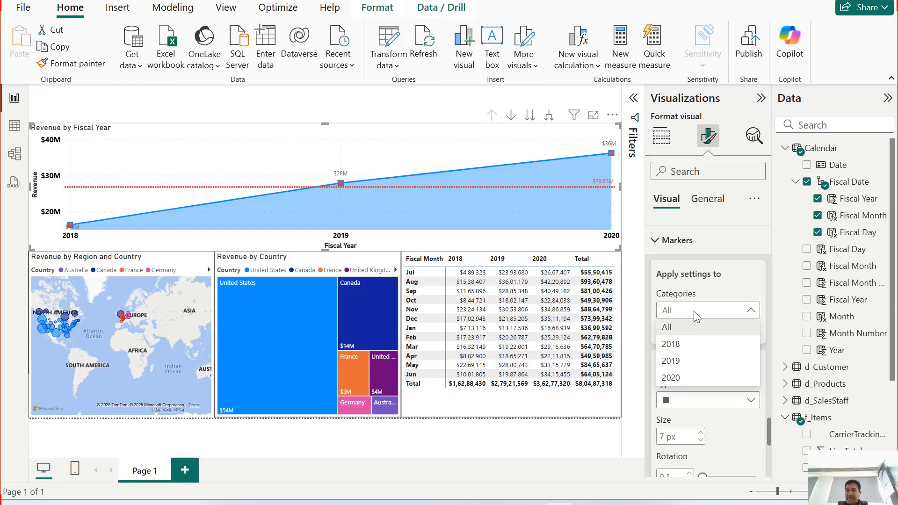
left_click(692, 311)
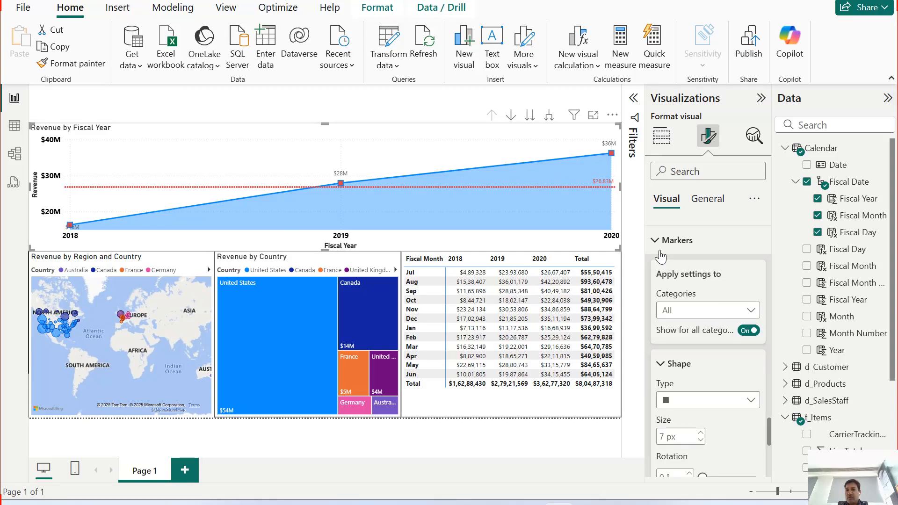
left_click(677, 243)
scroll(686, 318, "up", 2)
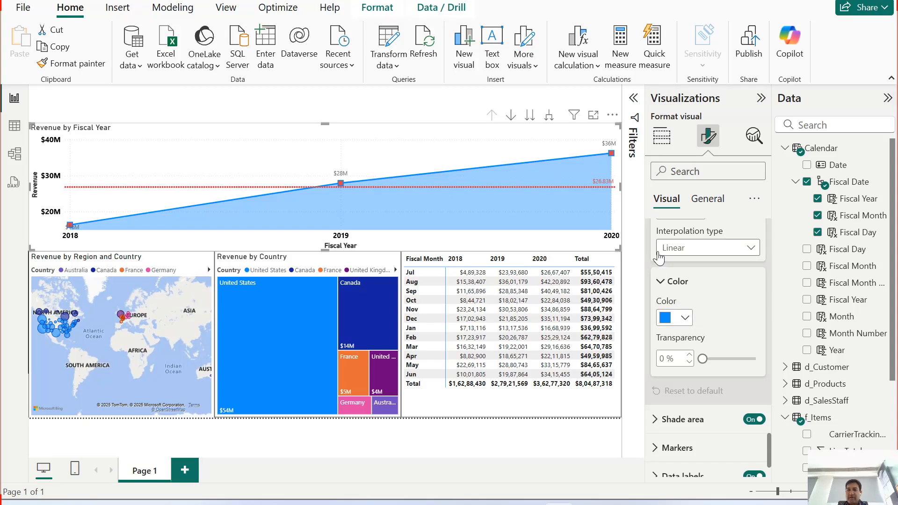
Step: Collapse the line's color settings and review the interpolation types, keeping Linear
scroll(717, 347, "up", 2)
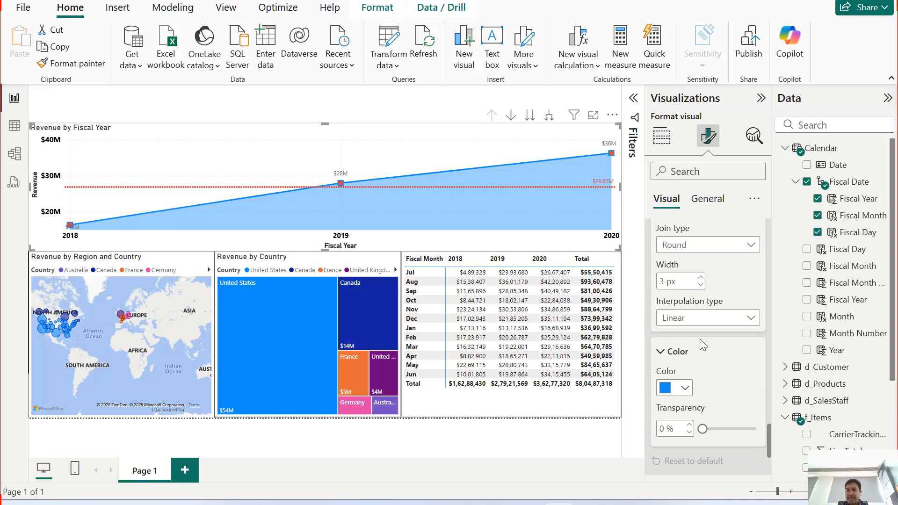
left_click(666, 355)
scroll(709, 361, "up", 2)
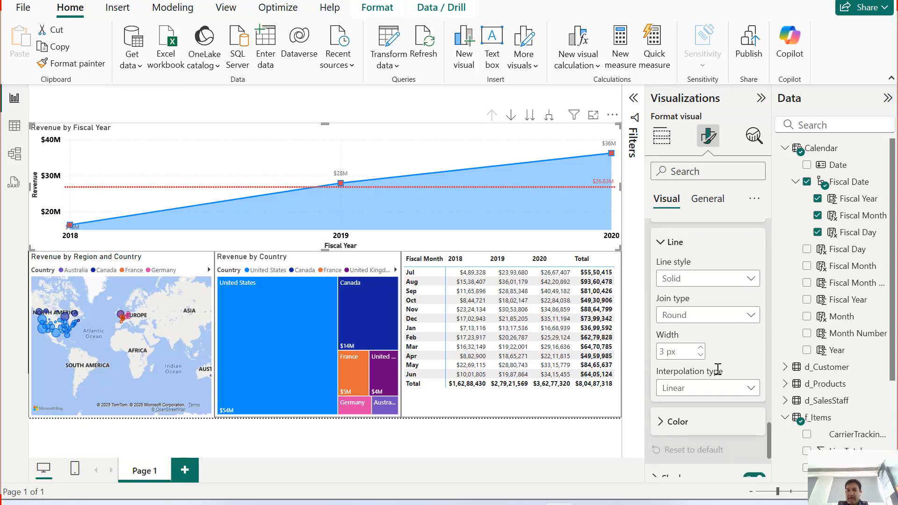
left_click(725, 386)
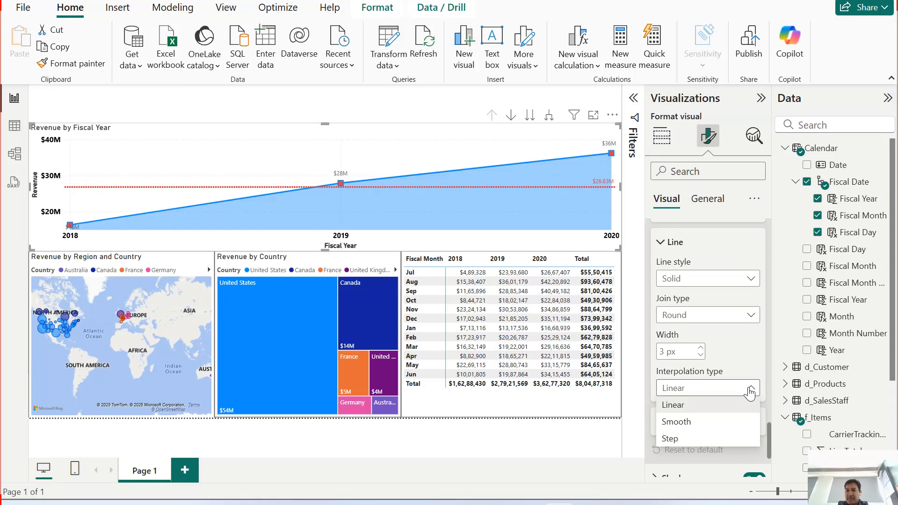
left_click(695, 403)
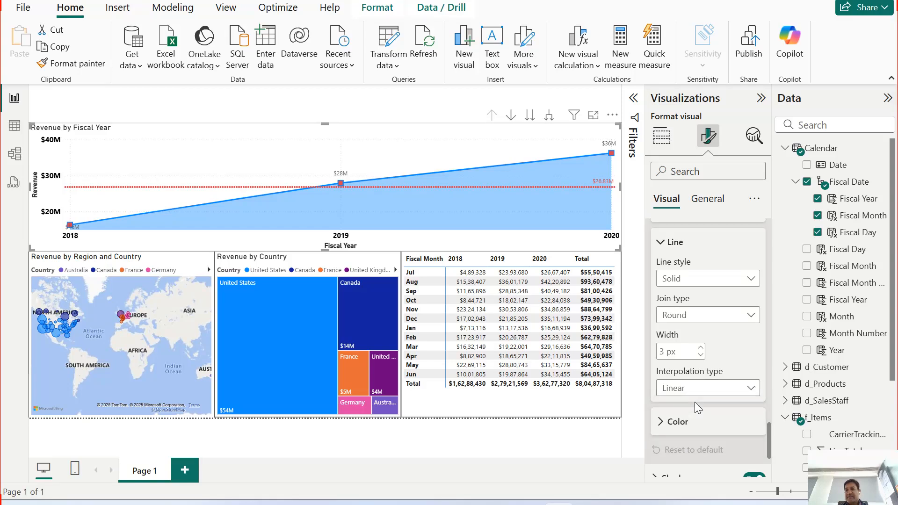
Step: Review the line's join types and line styles, keeping Round and Solid, and collapse these line options
scroll(704, 397, "up", 2)
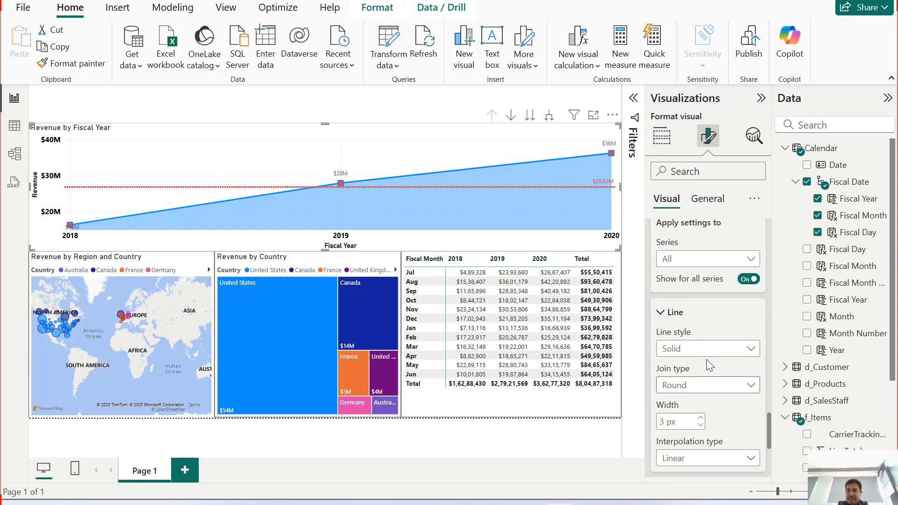
left_click(691, 384)
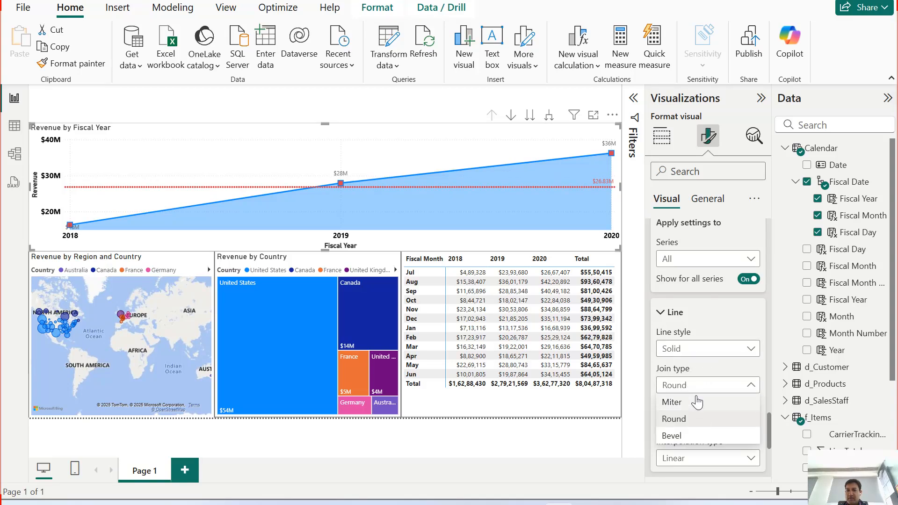
left_click(696, 418)
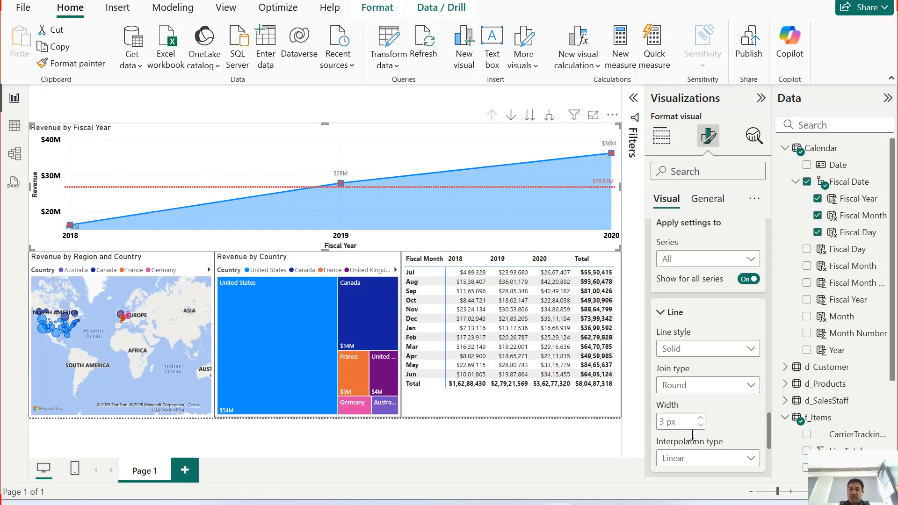
left_click(699, 351)
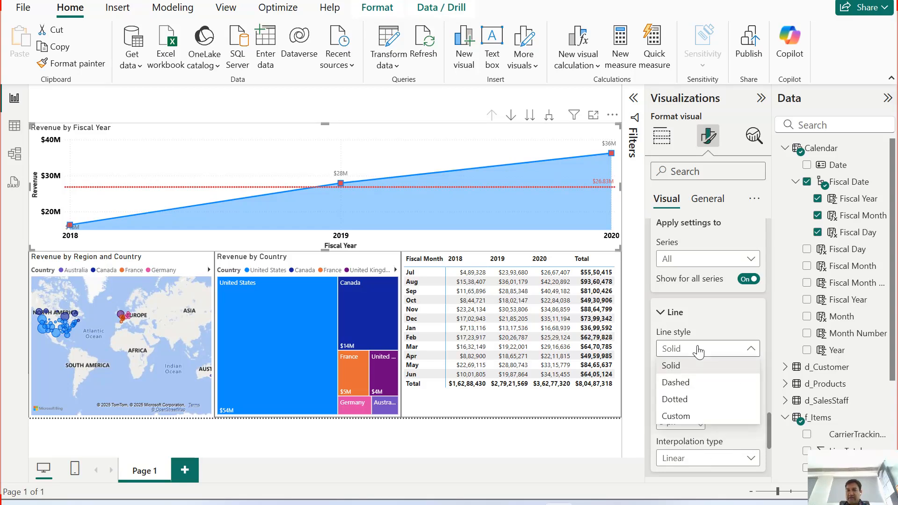
left_click(698, 351)
left_click(669, 312)
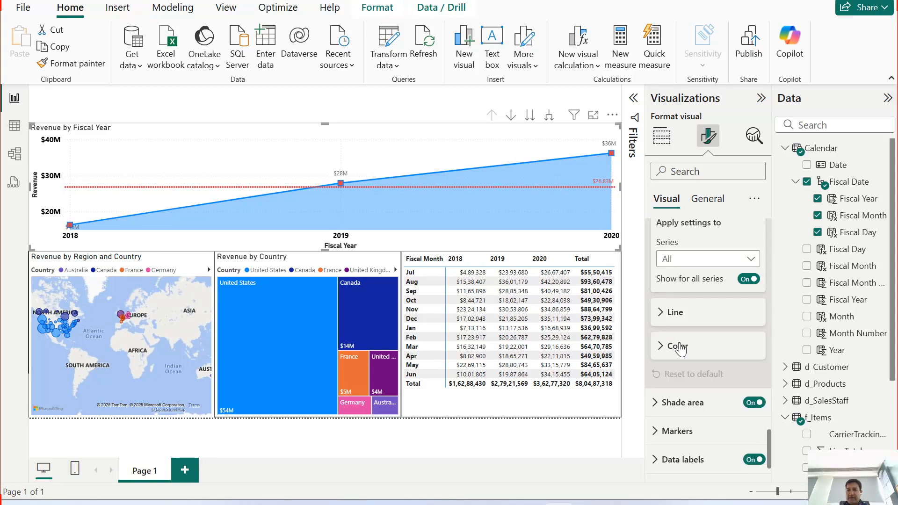
Step: Collapse the area chart's Lines settings and the Y-axis settings with their title options
left_click(660, 267)
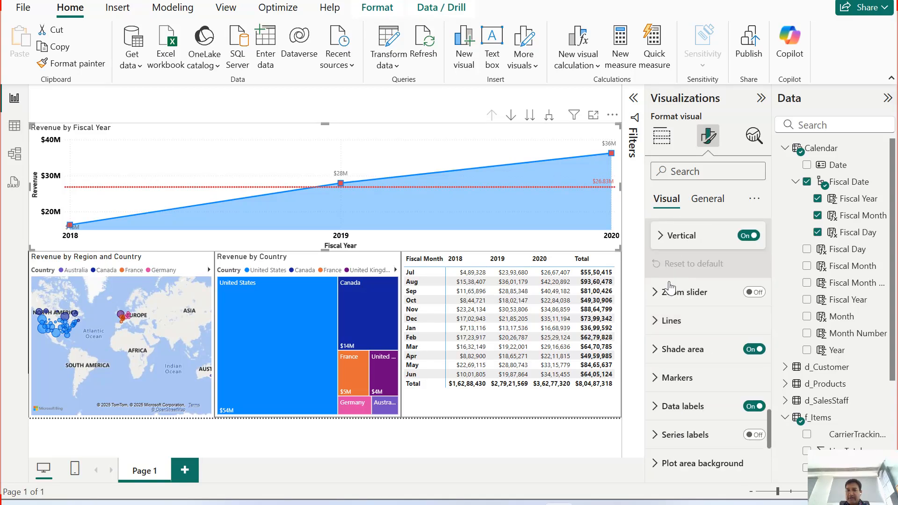
scroll(701, 320, "up", 3)
scroll(714, 347, "up", 6)
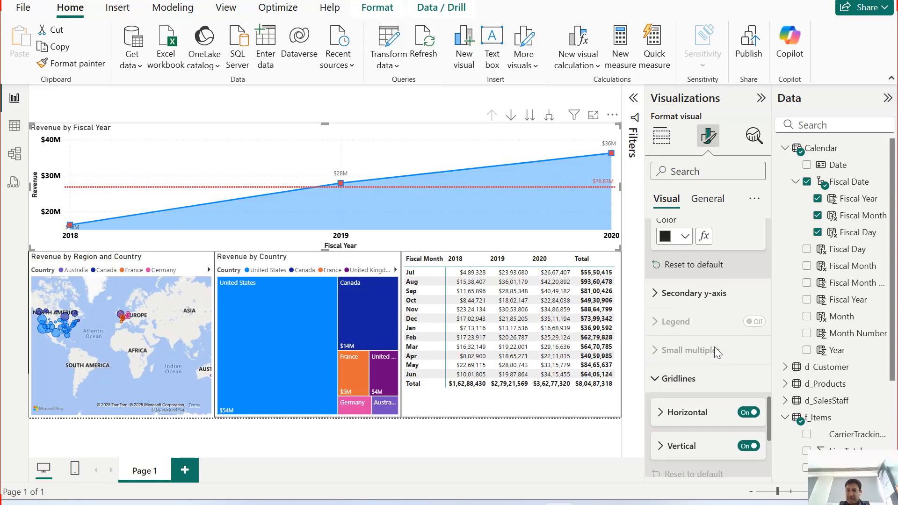
scroll(707, 344, "up", 2)
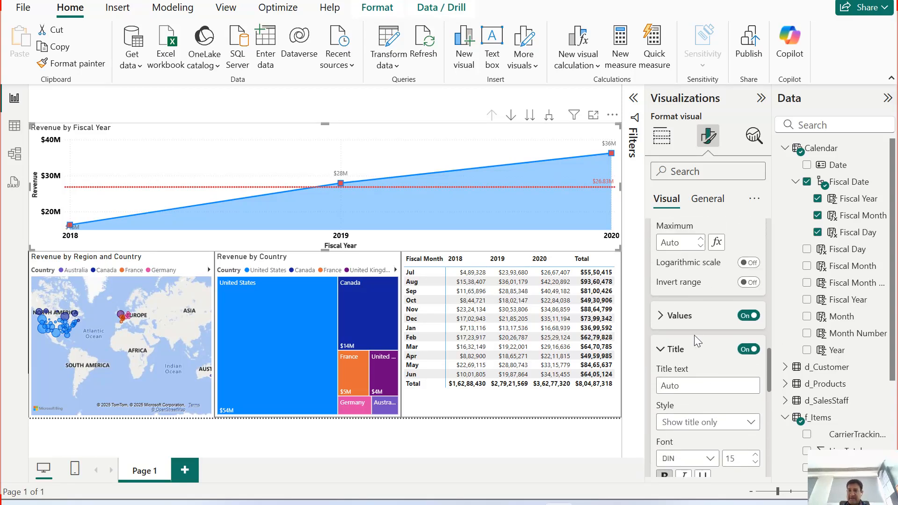
left_click(663, 352)
scroll(671, 375, "up", 5)
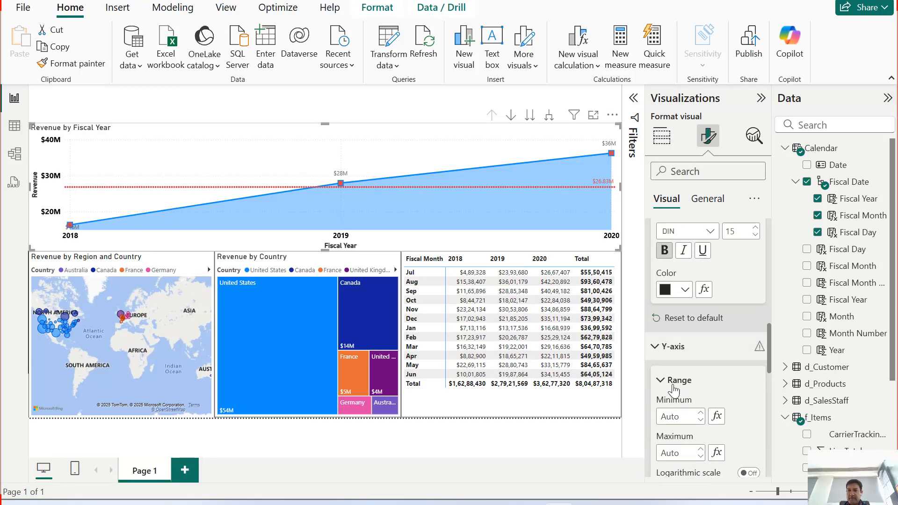
left_click(660, 347)
scroll(691, 350, "up", 4)
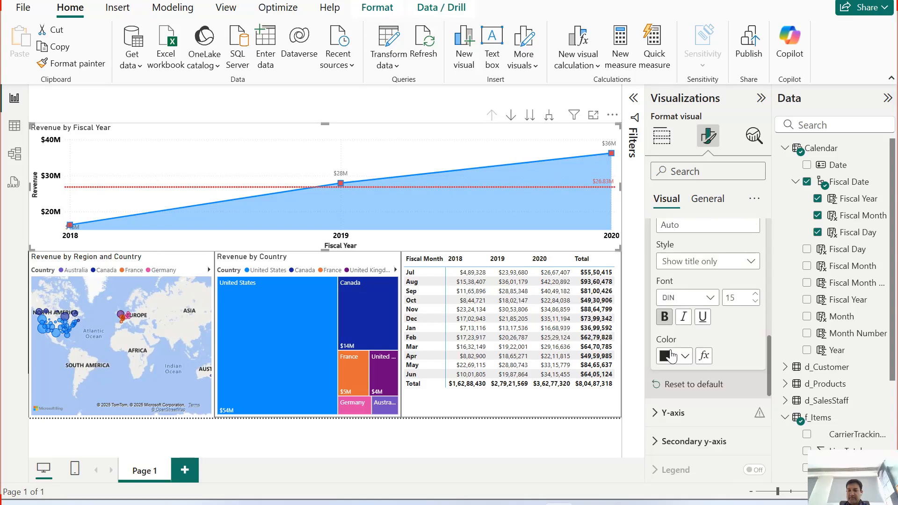
Step: Collapse the X-axis title, values and main settings, and the gridlines settings
left_click(662, 264)
scroll(691, 320, "up", 3)
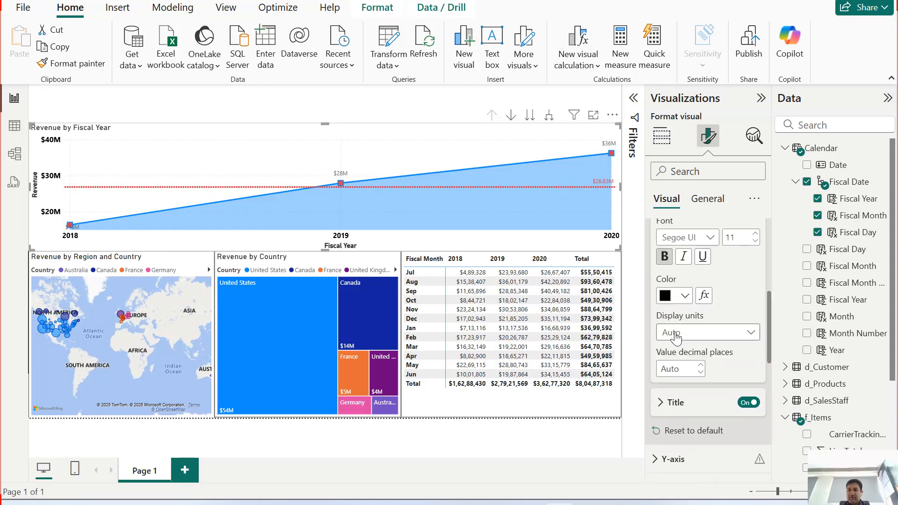
left_click(677, 276)
scroll(704, 335, "up", 4)
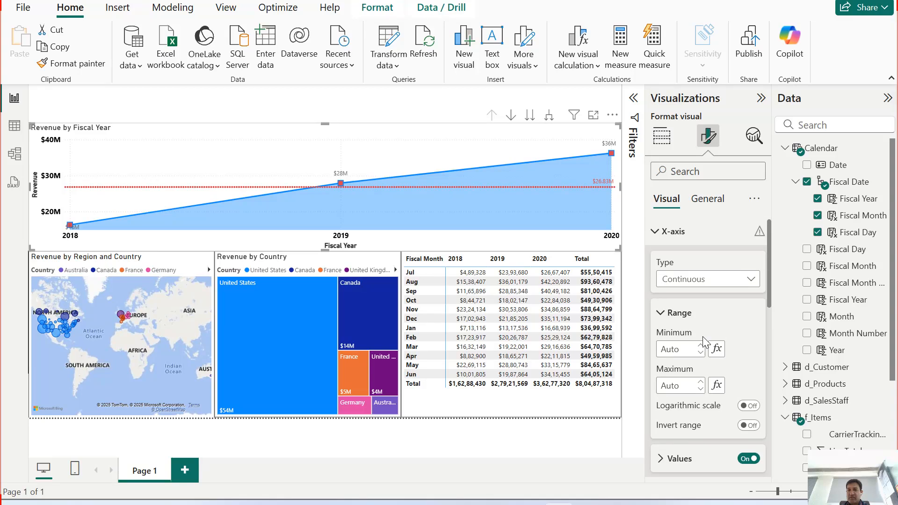
left_click(685, 234)
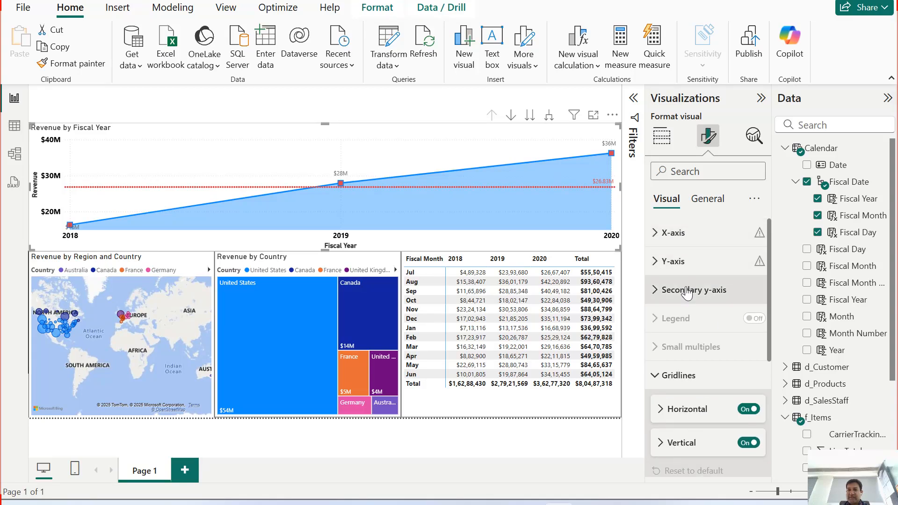
scroll(716, 357, "down", 3)
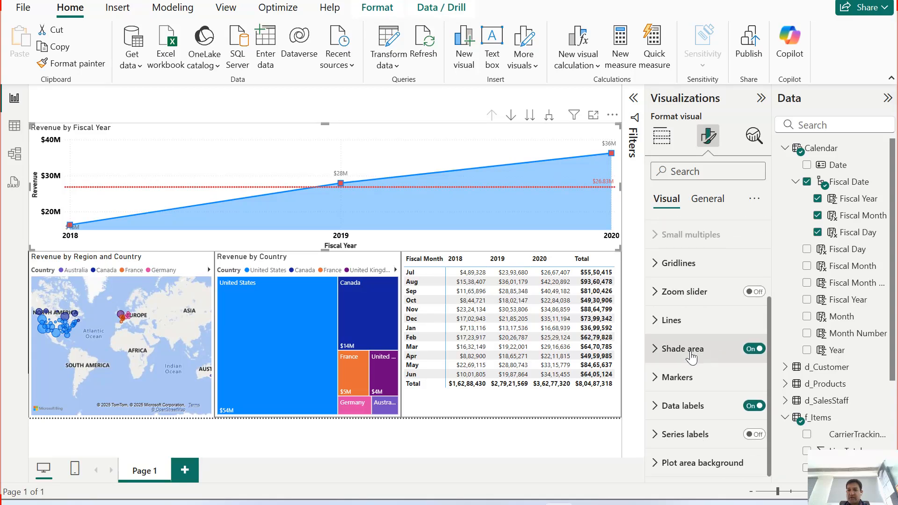
scroll(706, 328, "up", 3)
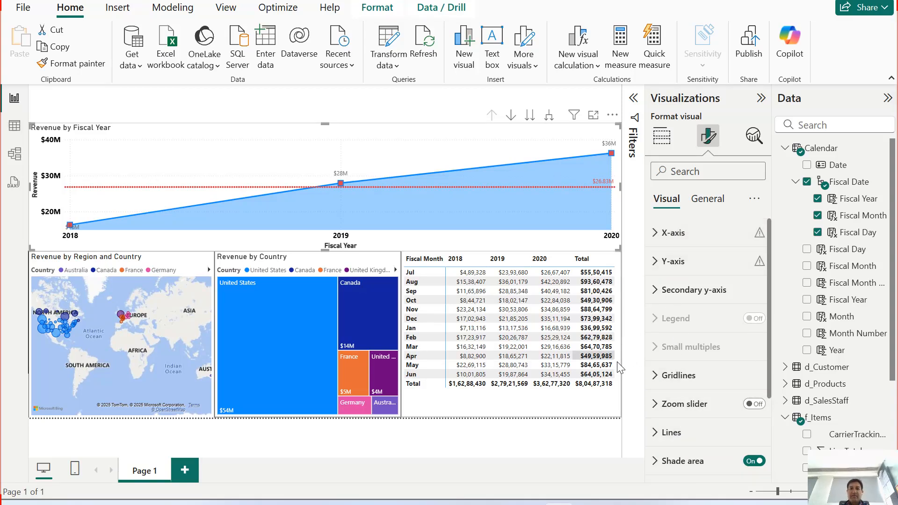
Step: Review the size options in the area chart's general properties and collapse them
left_click(705, 200)
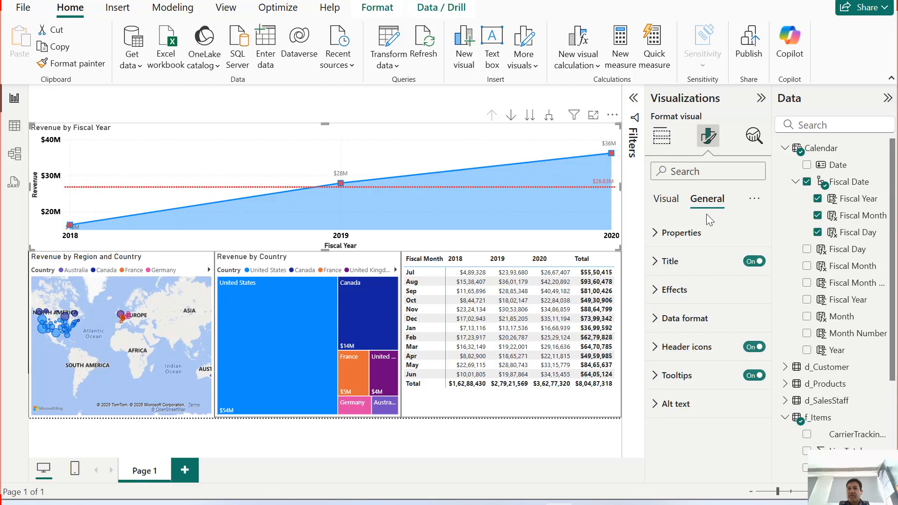
left_click(692, 234)
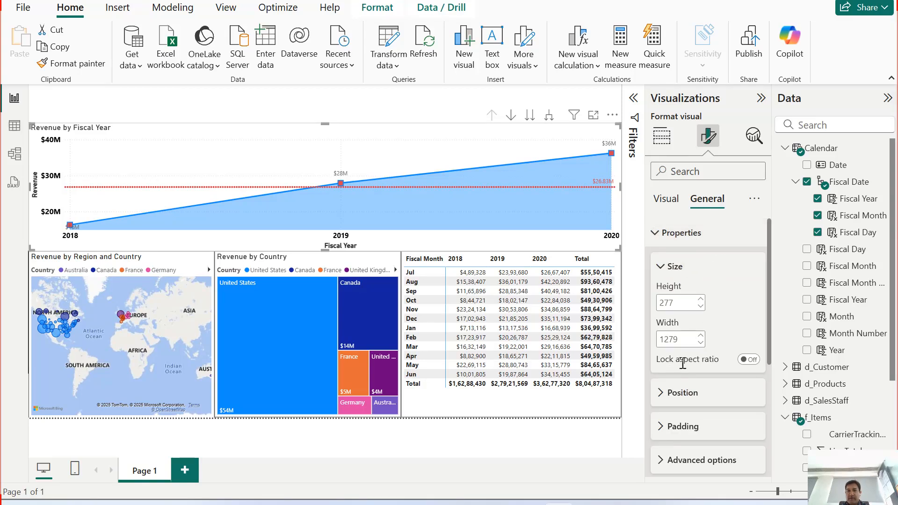
left_click(679, 236)
Step: Make the area chart's title "Revenue by Fiscal Year" bold
left_click(674, 269)
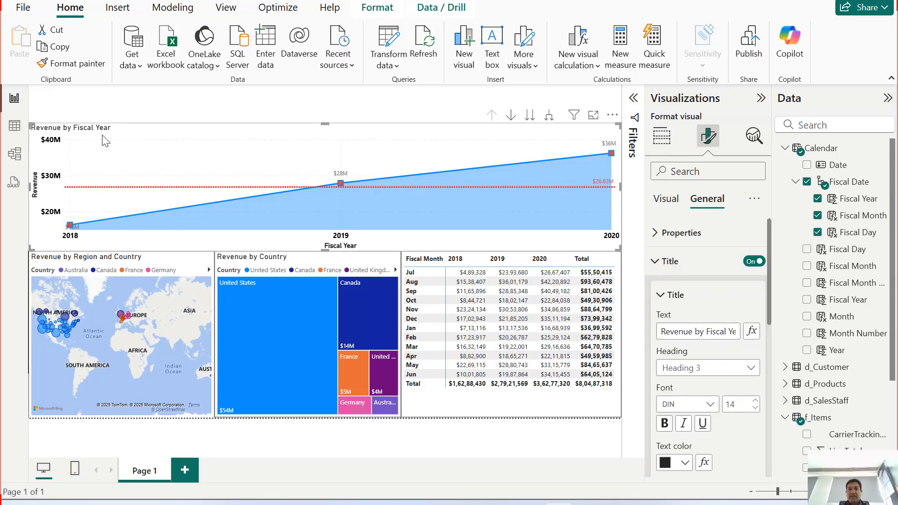
left_click(664, 424)
scroll(695, 420, "down", 2)
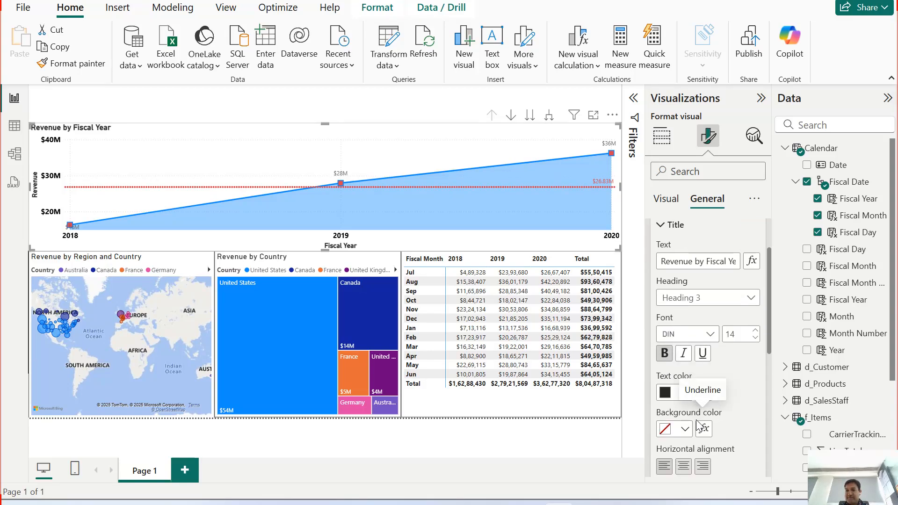
scroll(681, 322, "up", 2)
Step: Collapse the title text options, and switch the chart's subtitle and title divider on and off again
left_click(671, 296)
left_click(748, 329)
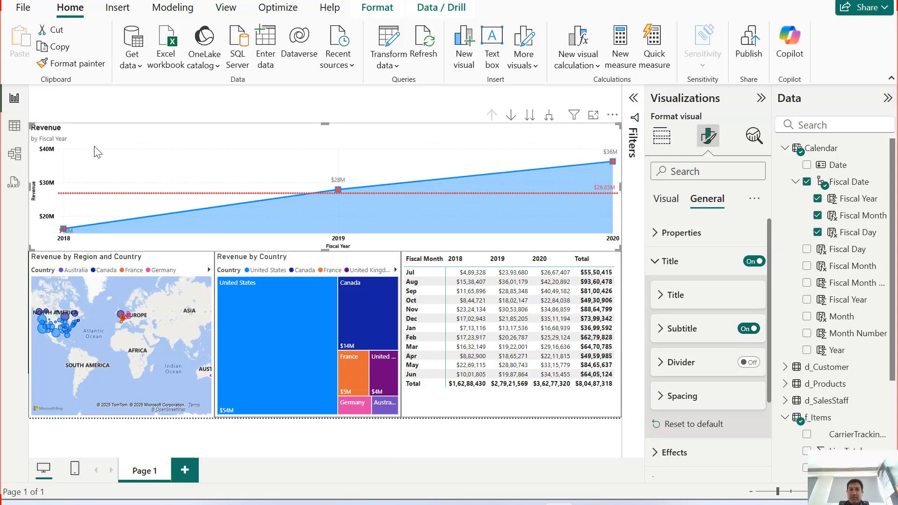
left_click(748, 329)
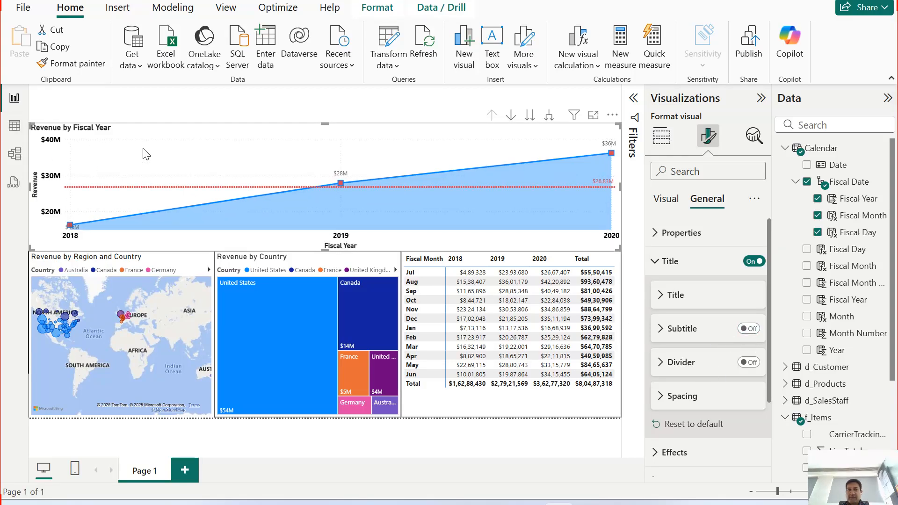
left_click(748, 363)
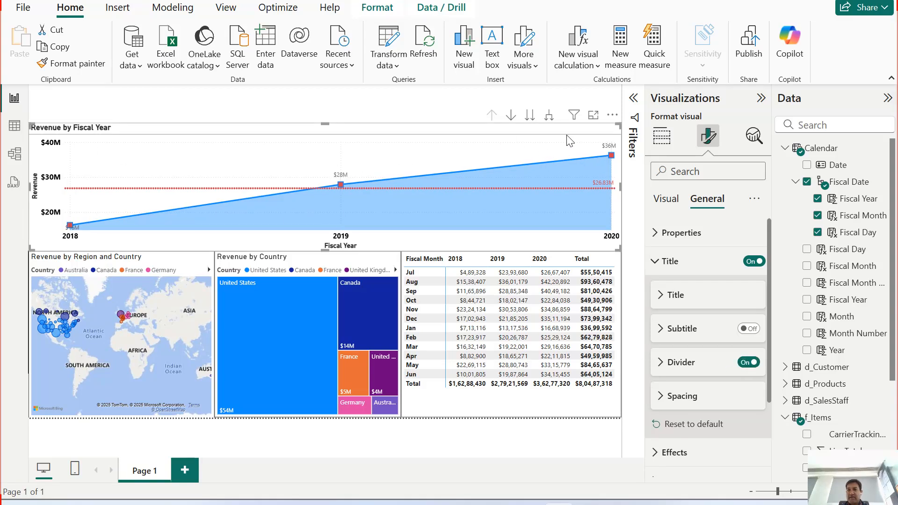
left_click(749, 363)
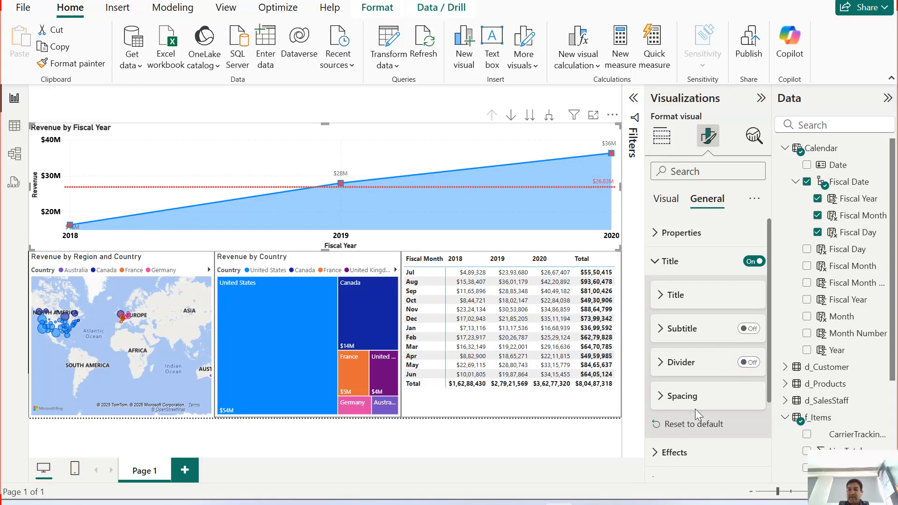
Step: Review the title's spacing options, collapse them and examine the chart's background effect settings
left_click(662, 396)
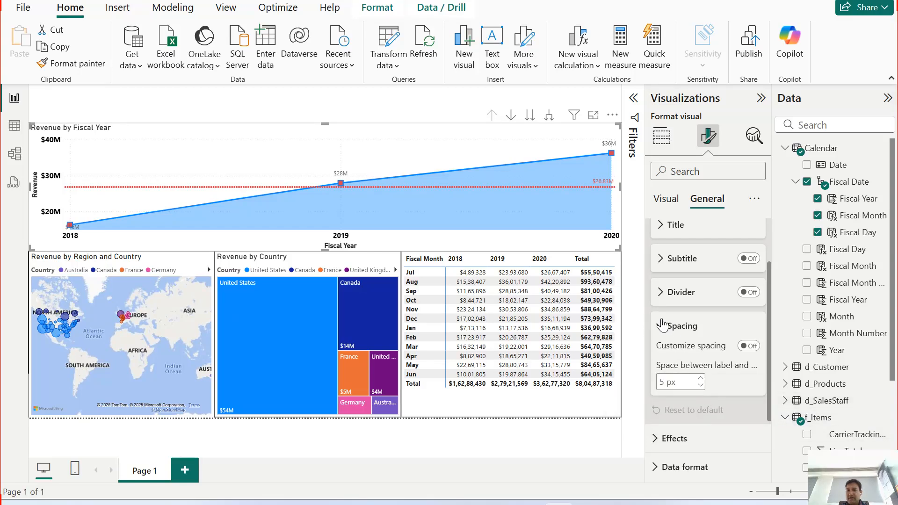
left_click(664, 326)
left_click(700, 383)
scroll(702, 388, "down", 3)
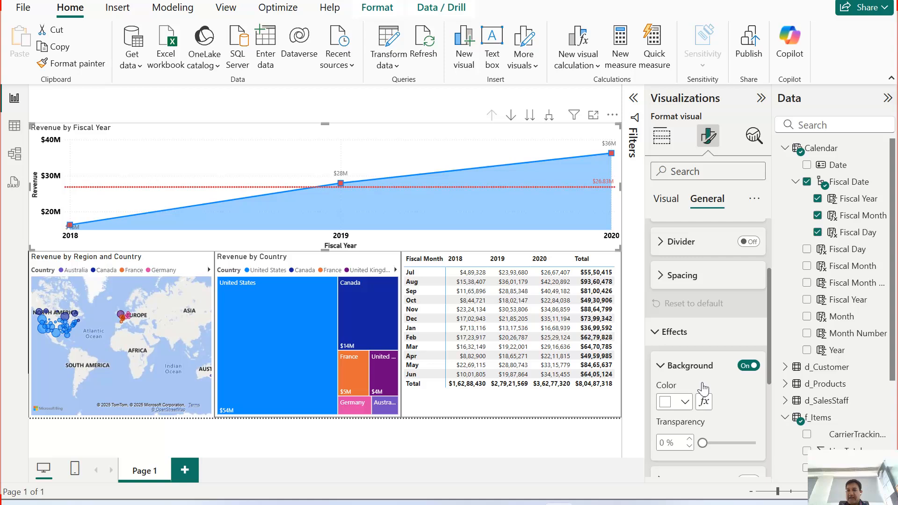
left_click(748, 348)
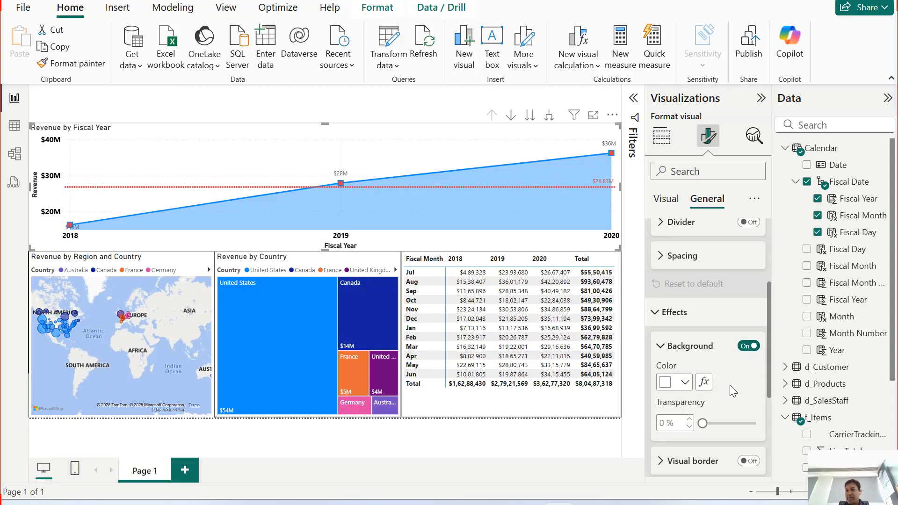
scroll(734, 357, "down", 3)
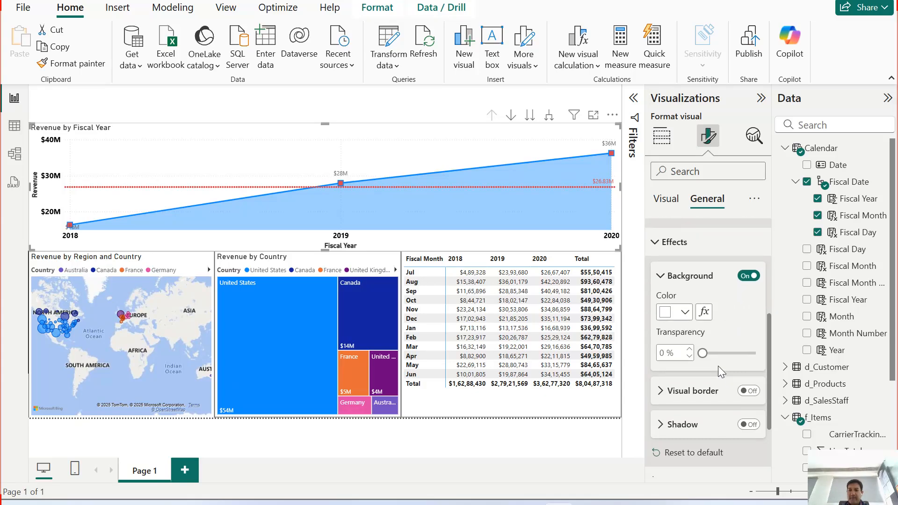
Step: Turn on the area chart's visual border in black with rounded corners of 1 px and a width of 2 px
left_click(750, 391)
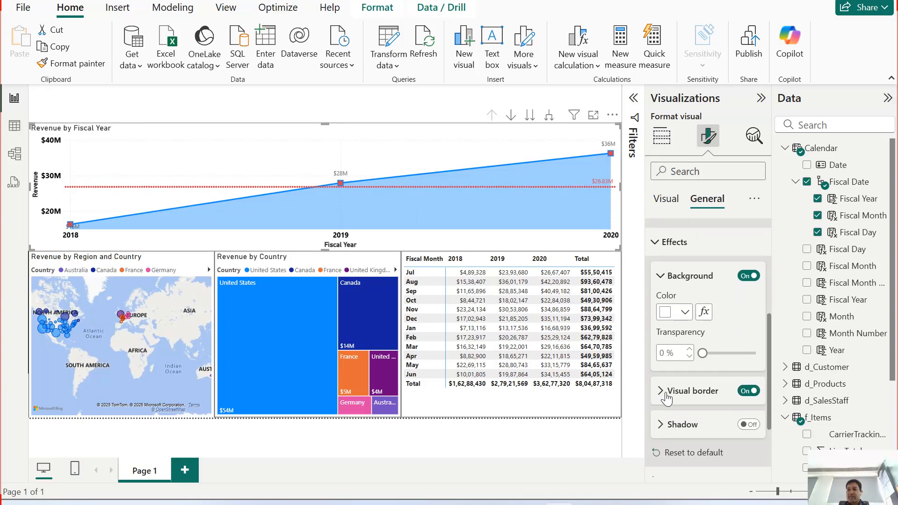
left_click(663, 393)
scroll(684, 405, "down", 5)
left_click(684, 288)
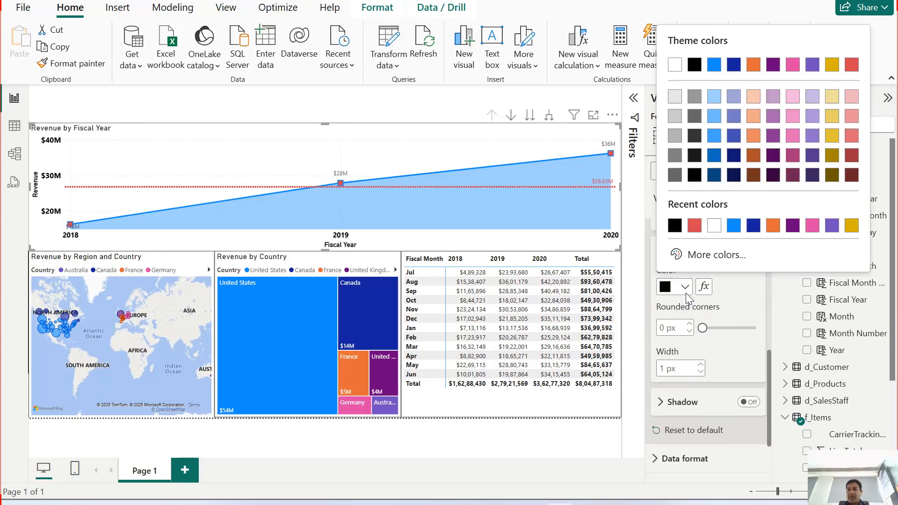
left_click(675, 227)
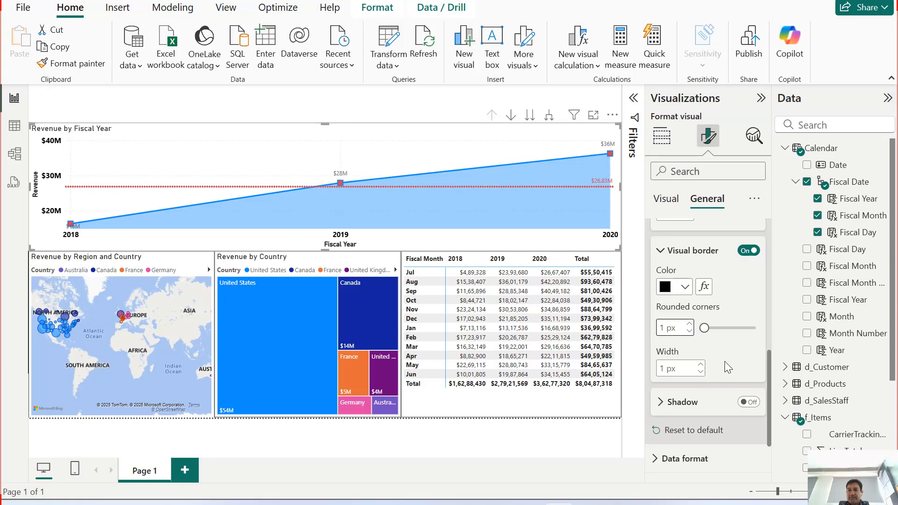
left_click(699, 367)
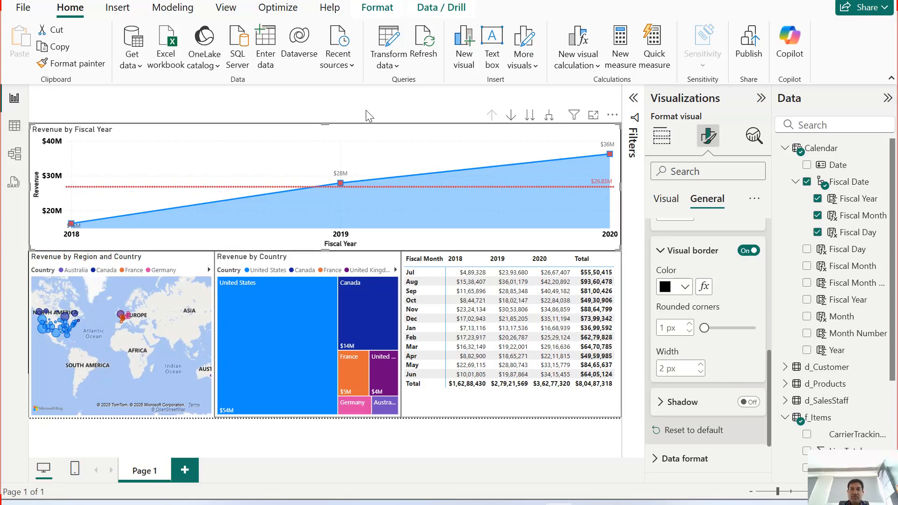
Step: Set the width of the area chart's visual border to 1 px and collapse the border options
key("Escape")
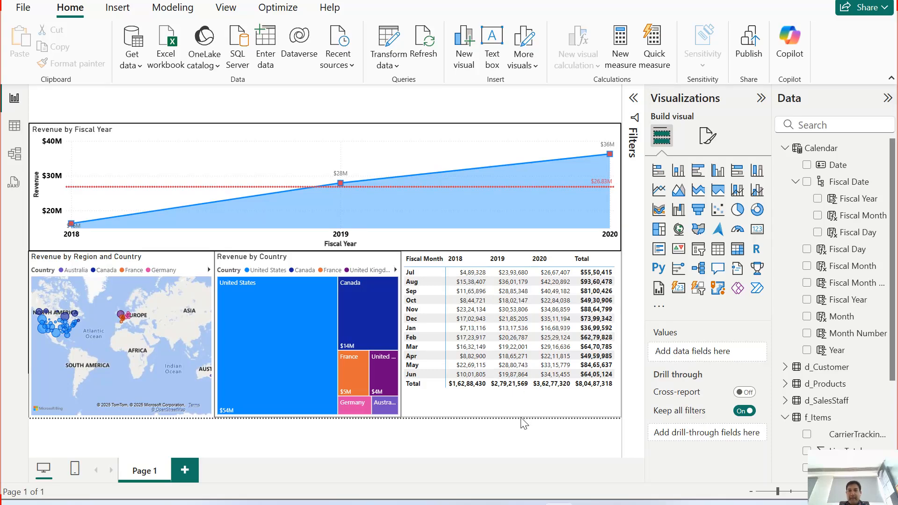
left_click(514, 130)
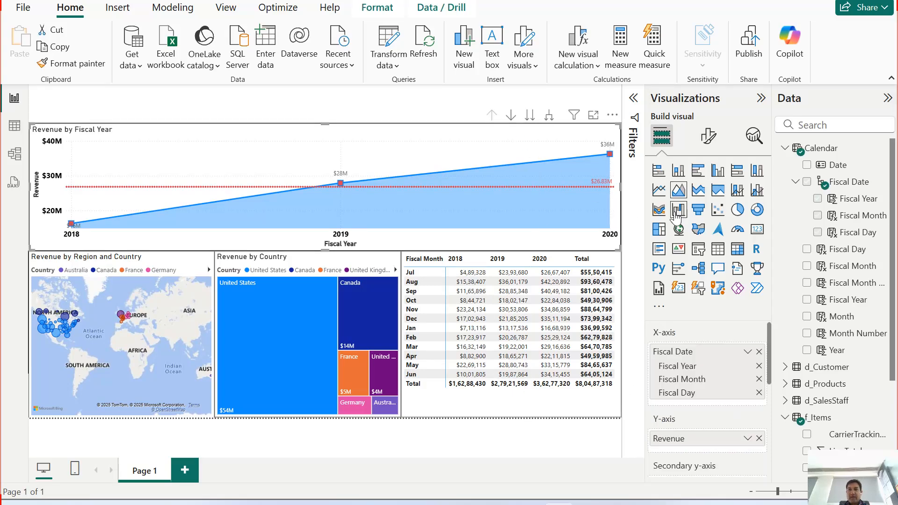
left_click(707, 137)
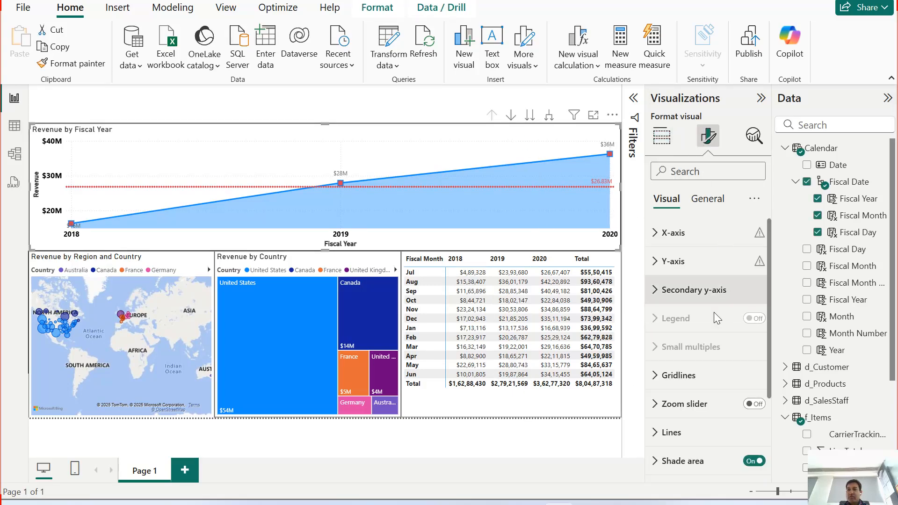
left_click(707, 198)
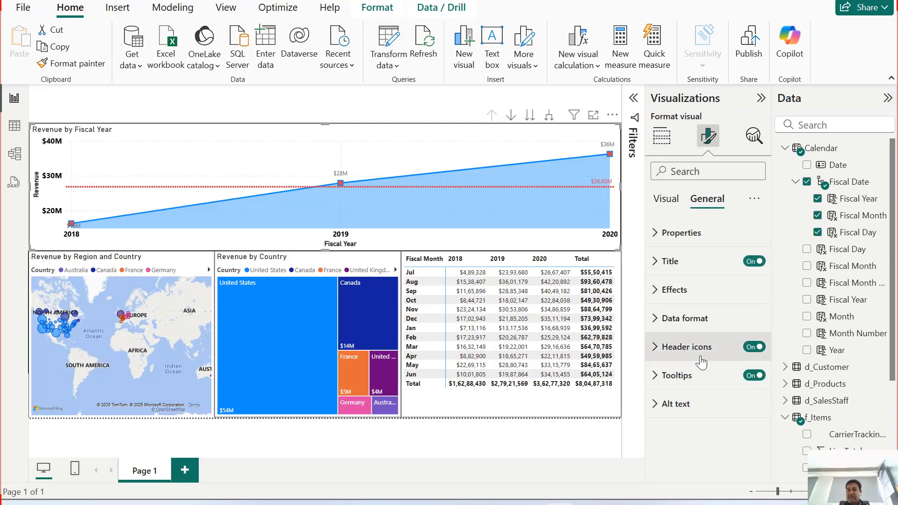
left_click(657, 290)
scroll(737, 369, "down", 3)
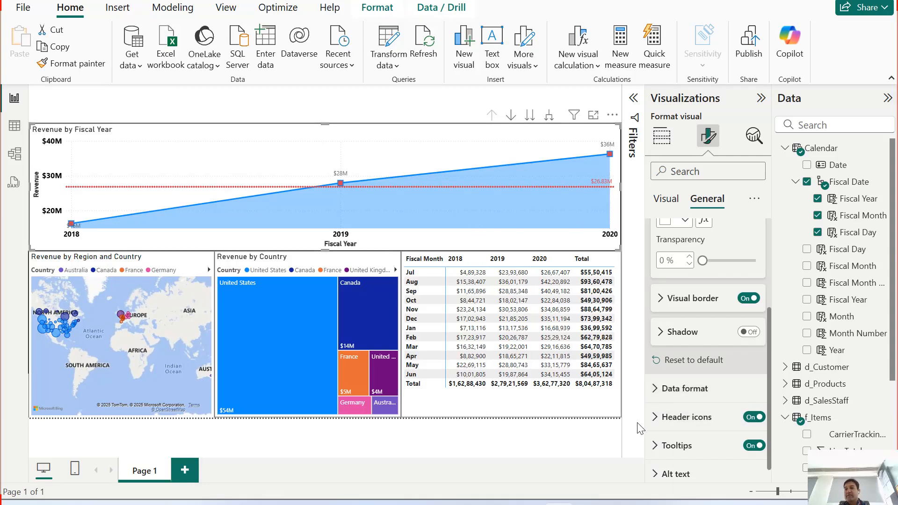
scroll(676, 384, "up", 2)
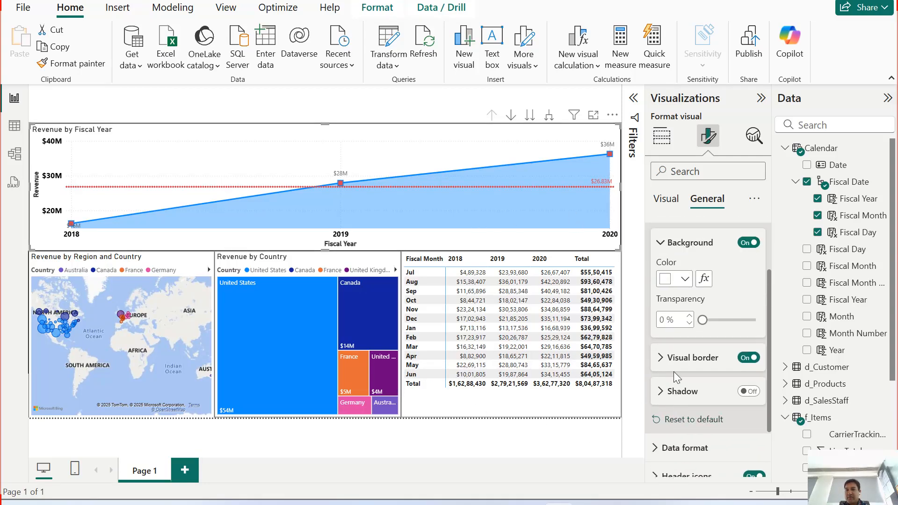
left_click(667, 359)
scroll(693, 374, "down", 2)
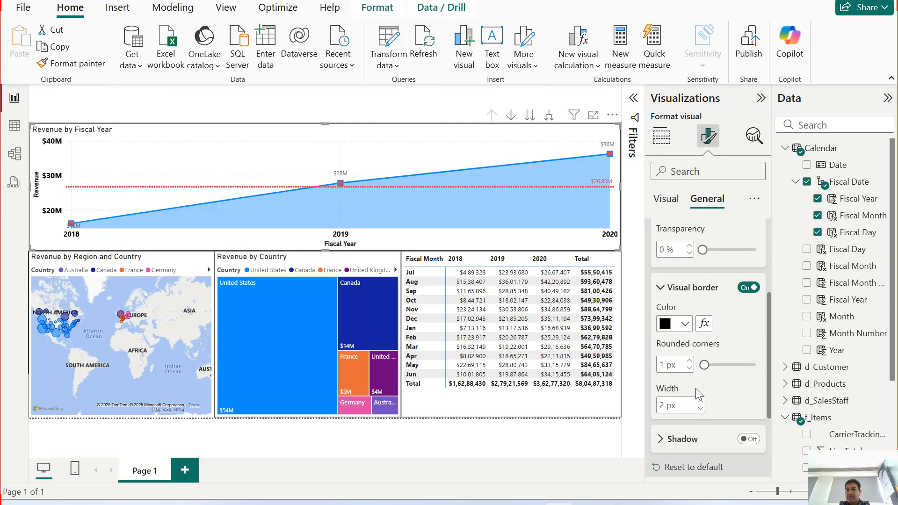
left_click(700, 408)
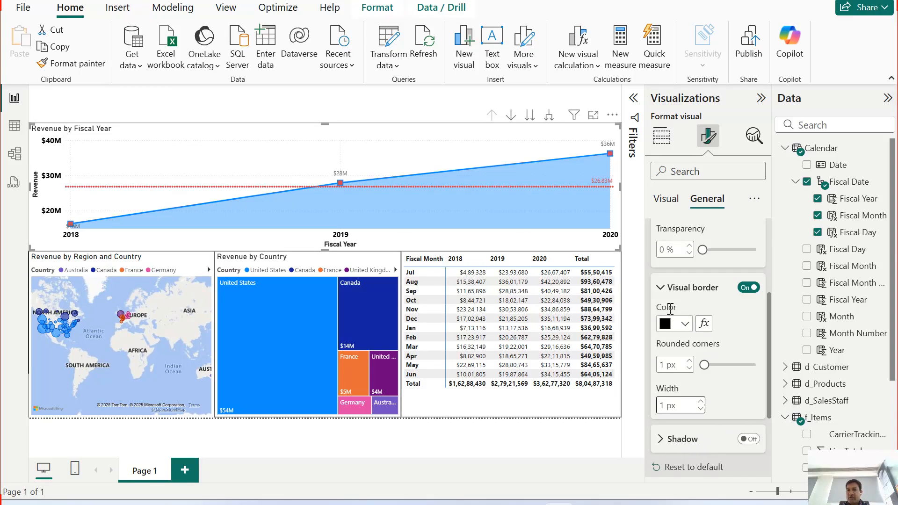
left_click(661, 288)
Step: Review the area chart's data format options and the header icons that can be switched on or off
left_click(657, 381)
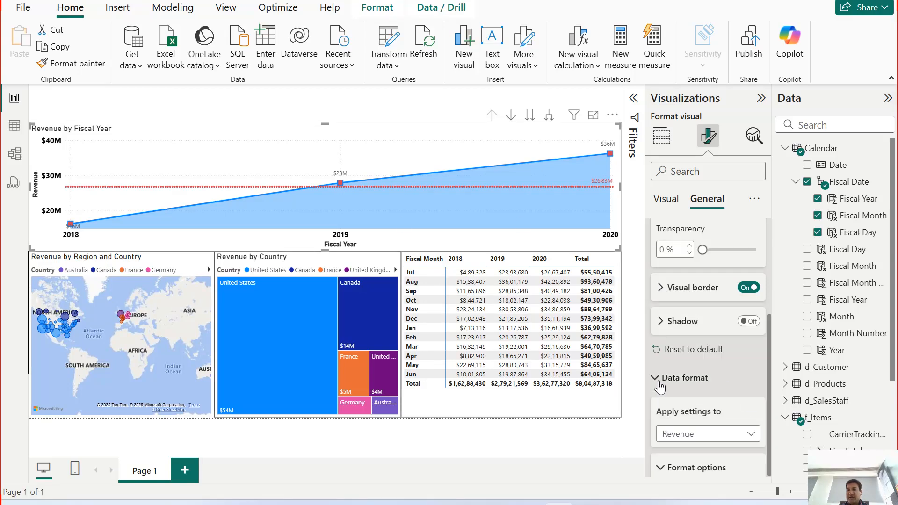
scroll(659, 387, "down", 3)
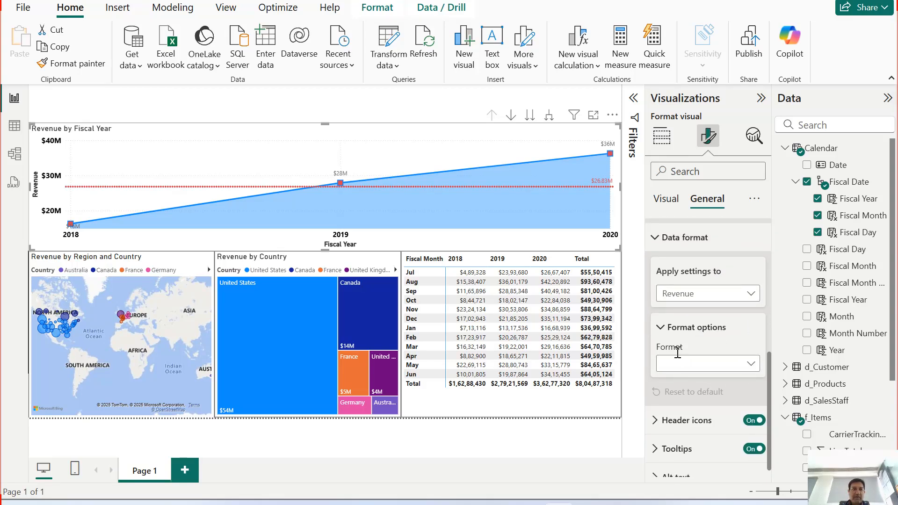
left_click(657, 237)
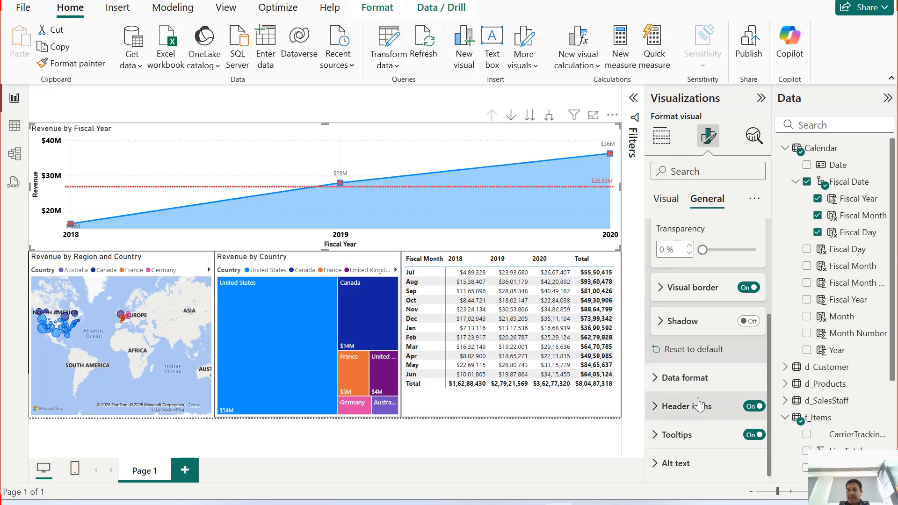
left_click(656, 411)
scroll(693, 395, "down", 4)
left_click(677, 417)
scroll(713, 344, "down", 3)
scroll(707, 395, "down", 4)
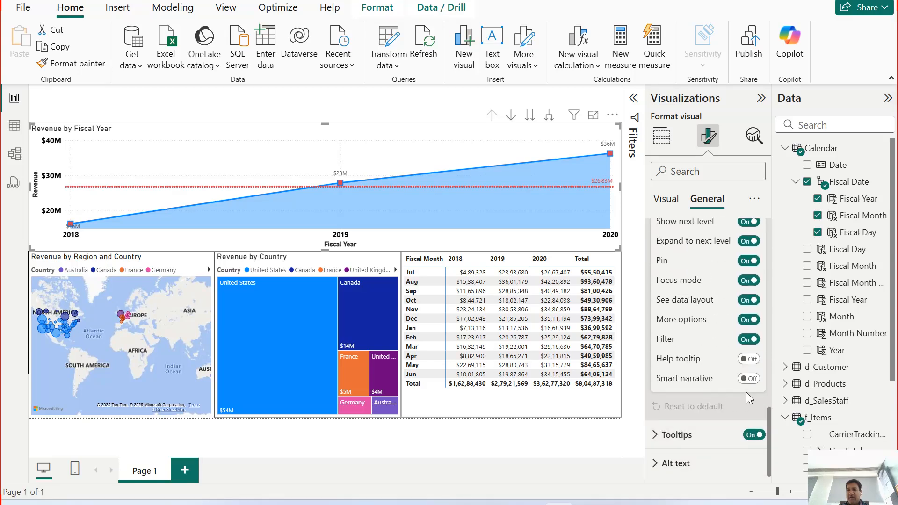
Step: Make the area chart's tooltip text bold
left_click(676, 435)
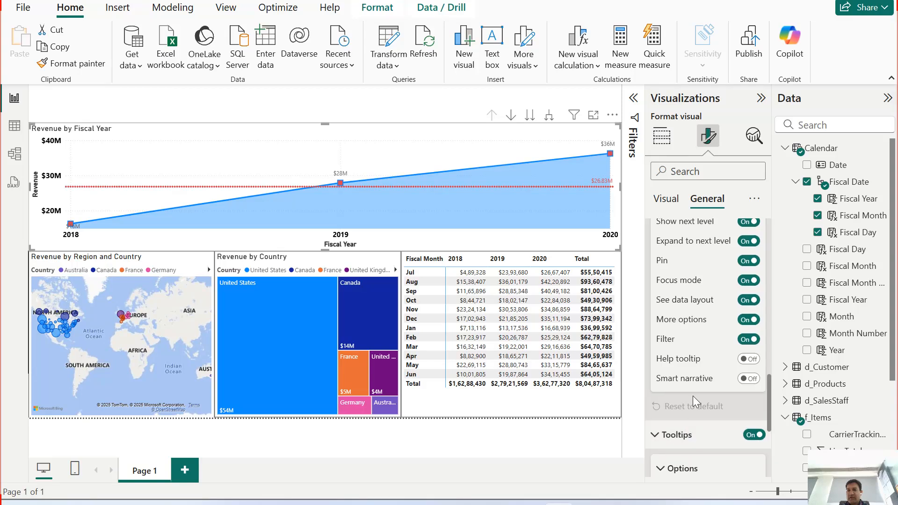
scroll(692, 395, "down", 3)
scroll(711, 416, "down", 2)
left_click(670, 375)
scroll(716, 386, "down", 2)
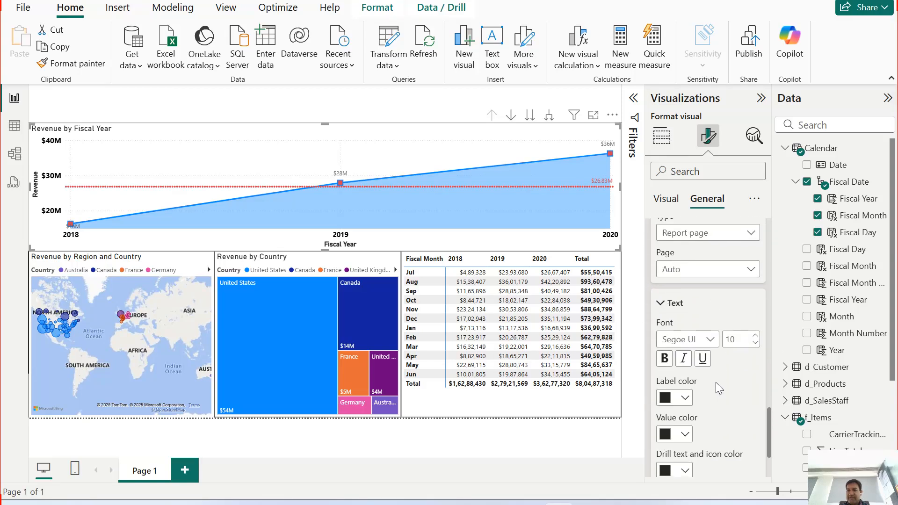
left_click(664, 359)
scroll(724, 395, "down", 3)
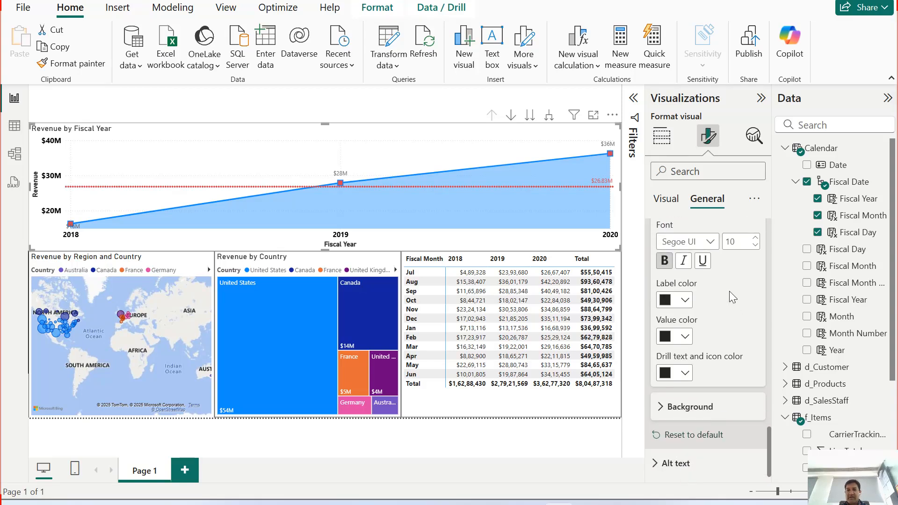
Step: Turn on bold for the area chart's title text
scroll(697, 344, "up", 5)
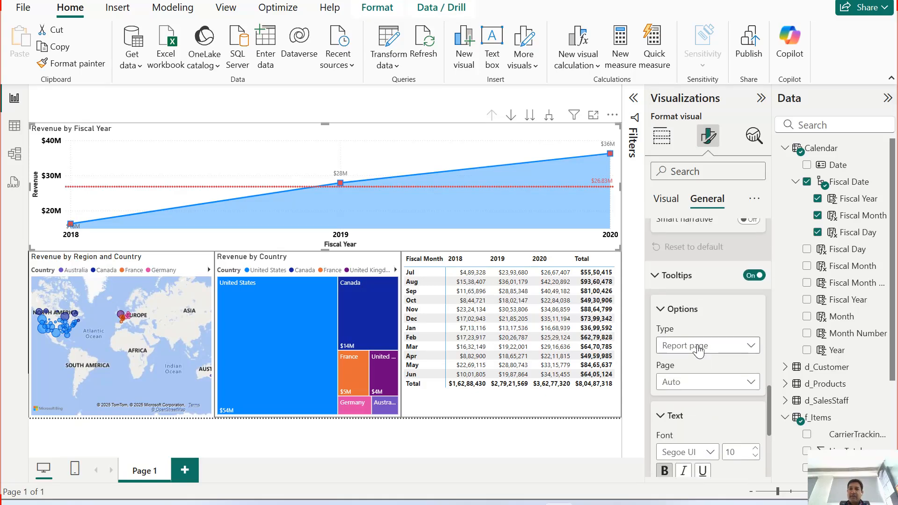
scroll(718, 271, "up", 15)
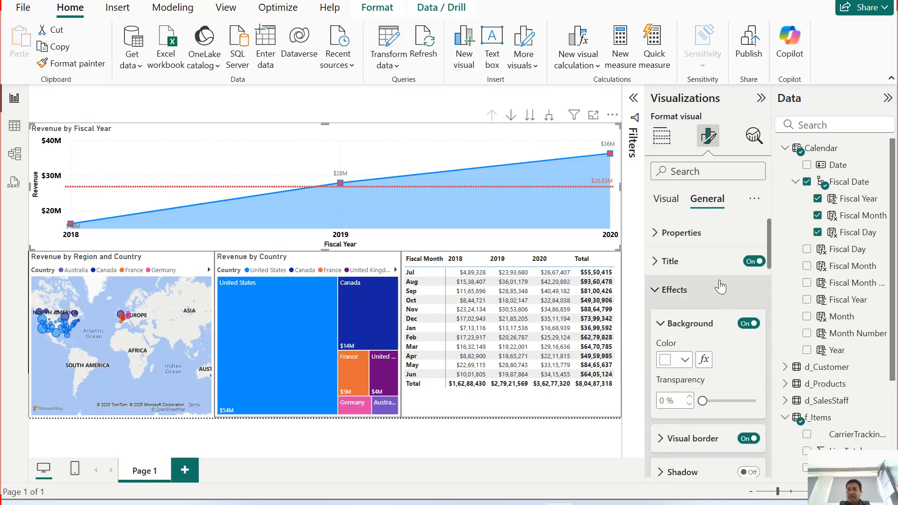
left_click(667, 263)
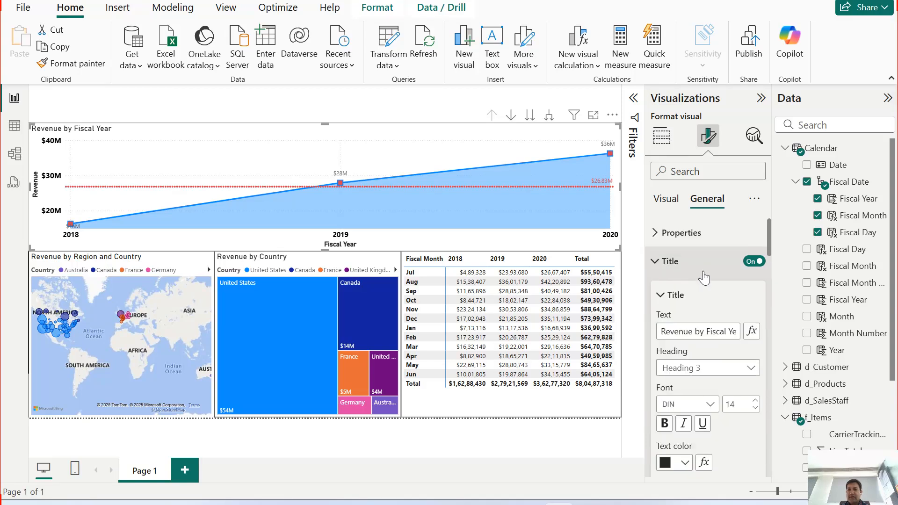
left_click(664, 423)
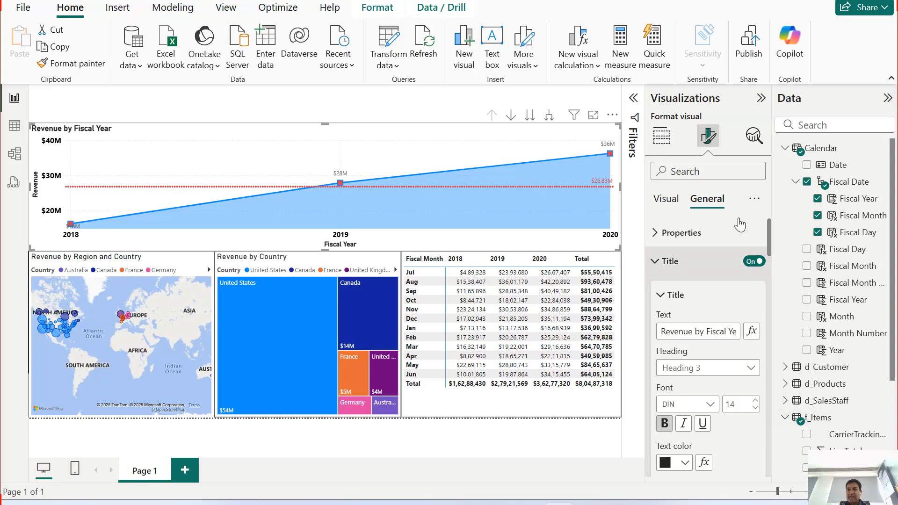
Step: Review the area chart's size, position and padding properties, and collapse all the expanded general formatting sections
left_click(694, 230)
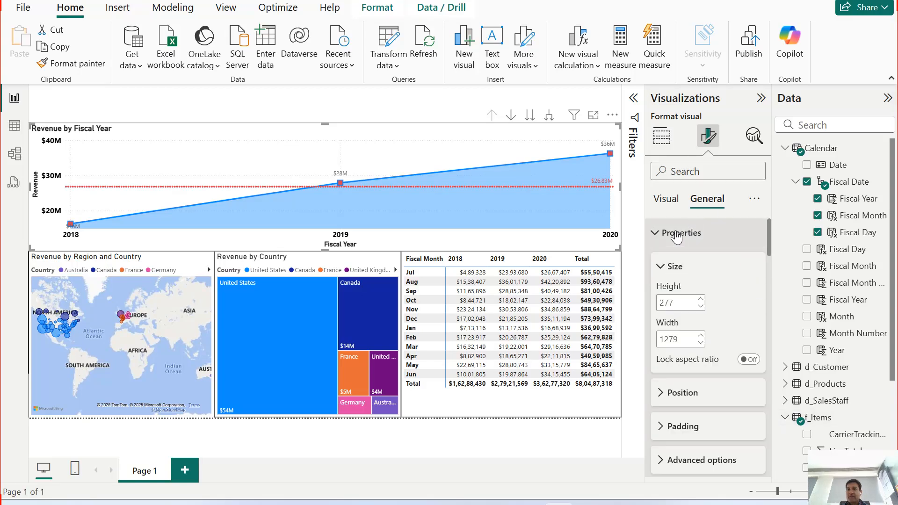
left_click(683, 267)
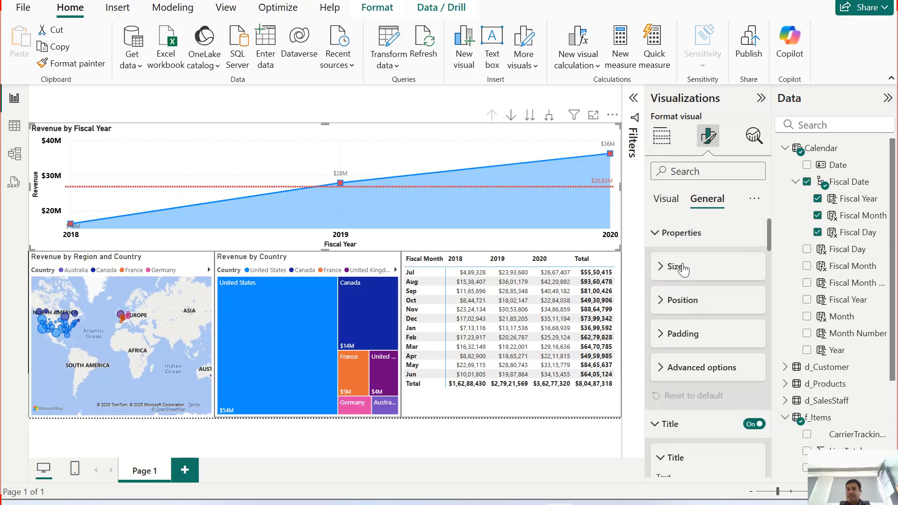
left_click(687, 232)
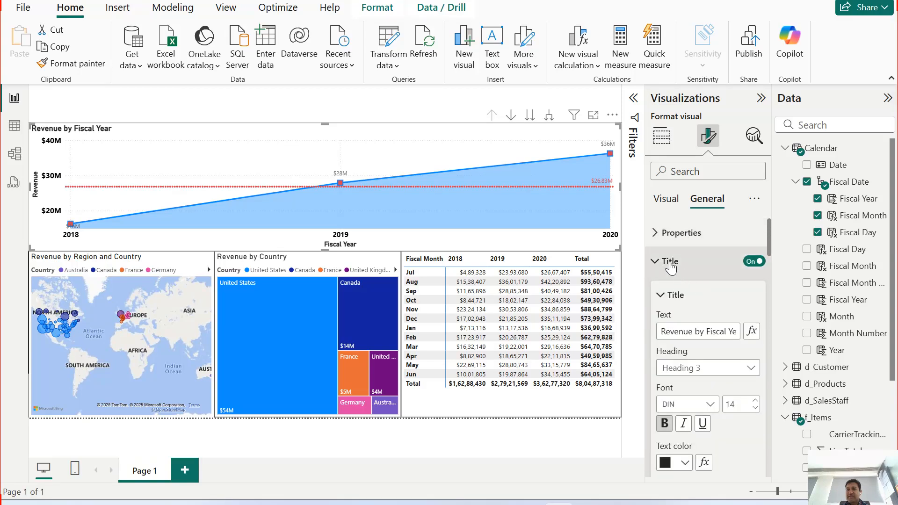
left_click(690, 261)
left_click(712, 290)
left_click(686, 346)
left_click(715, 308)
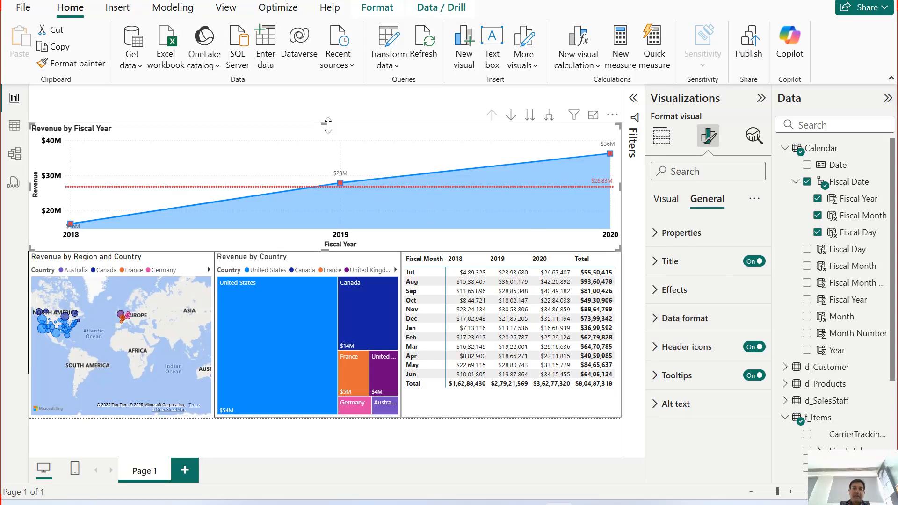
Step: Reduce the area chart's height slightly by lowering its upper edge, and deselect the chart
left_click_drag(325, 129, 326, 138)
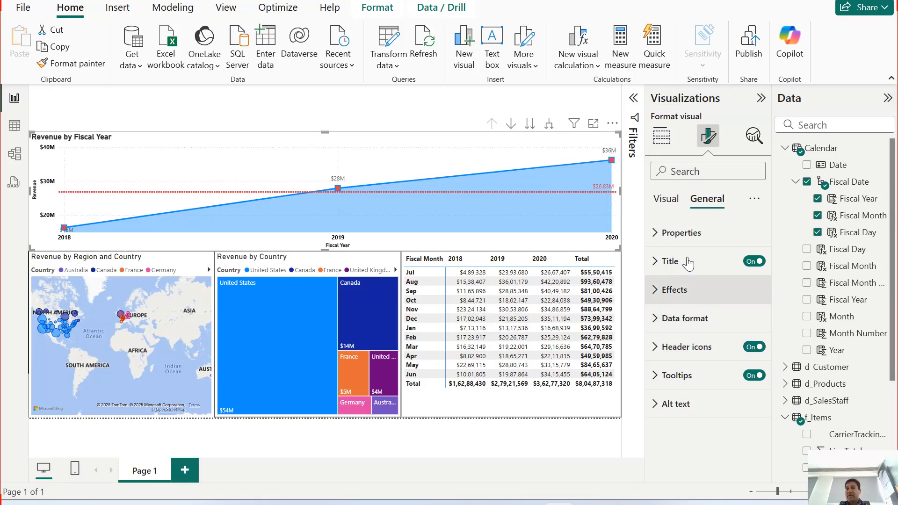
left_click(669, 206)
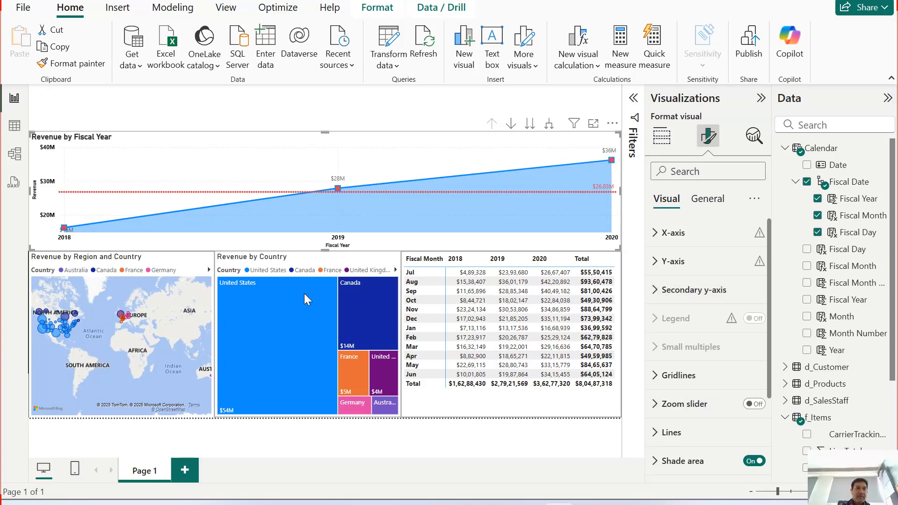
left_click(533, 433)
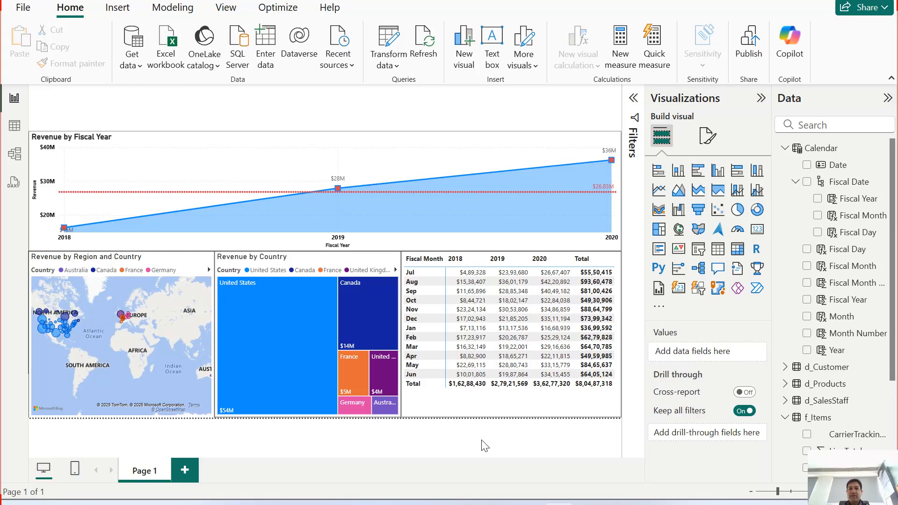
Step: Filter the report to France from the treemap, show the area chart by fiscal month, and clear the France filter
left_click(355, 371)
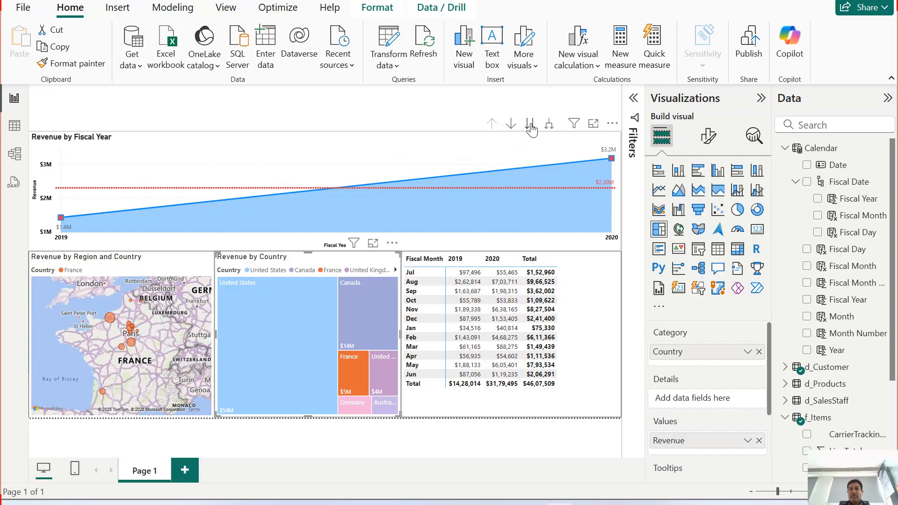
left_click(530, 125)
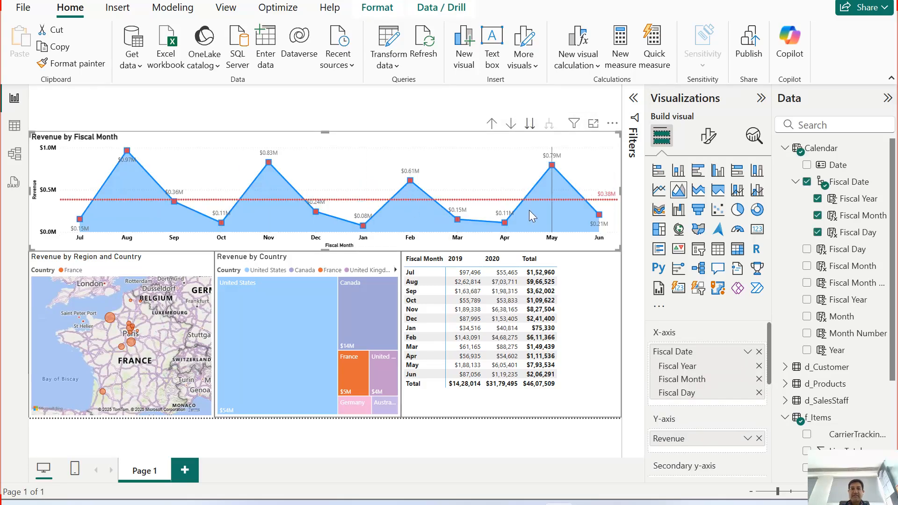
left_click(350, 371)
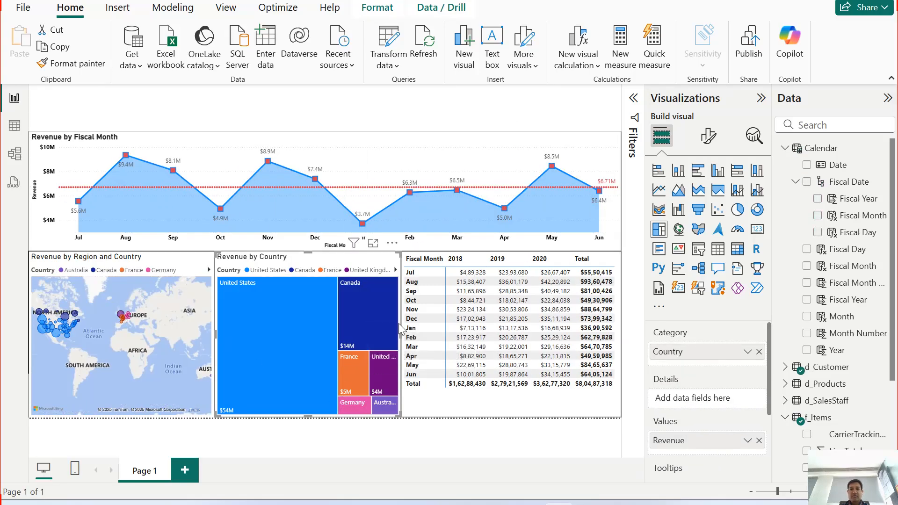
Step: Filter the report to France again and cross-filter it by the Seine (Paris) region on the map
left_click(355, 369)
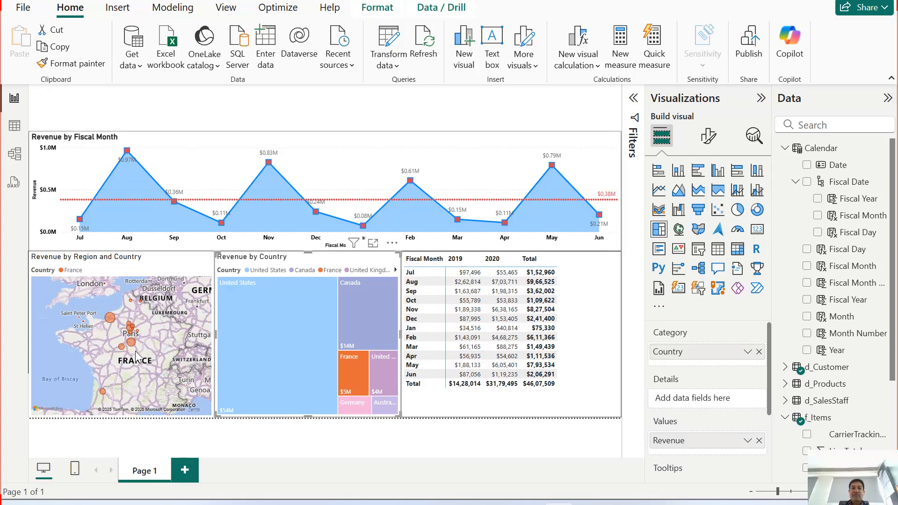
mouse_move(111, 320)
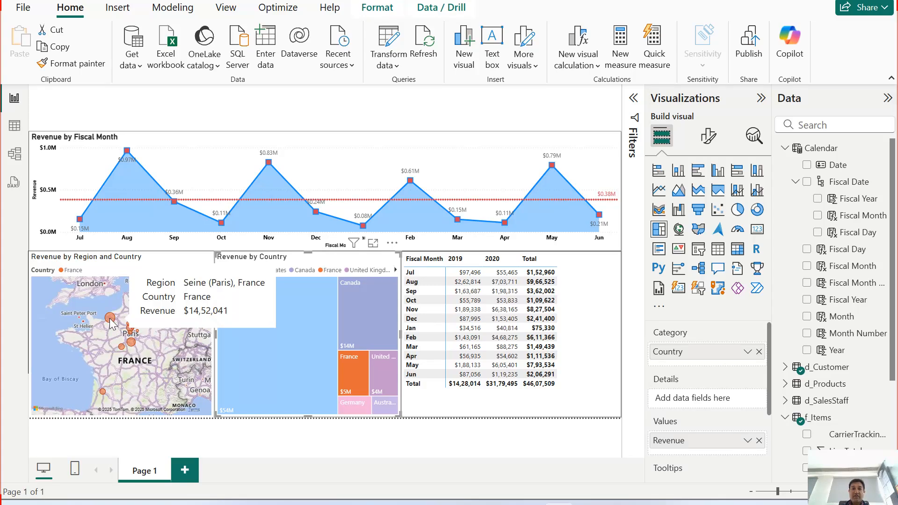
left_click(110, 319)
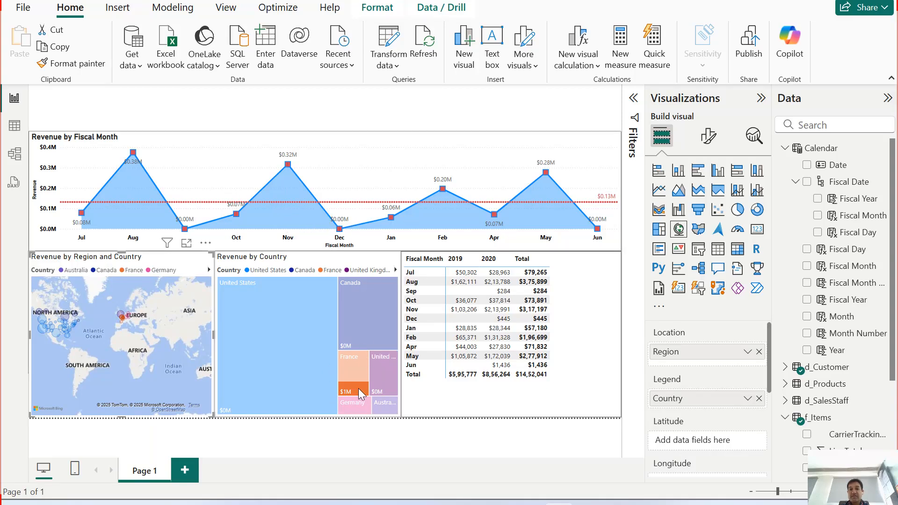
mouse_move(373, 394)
mouse_move(342, 392)
Step: Switch the filter back to all of France, clear it, and drill the area chart up to fiscal year
left_click(352, 386)
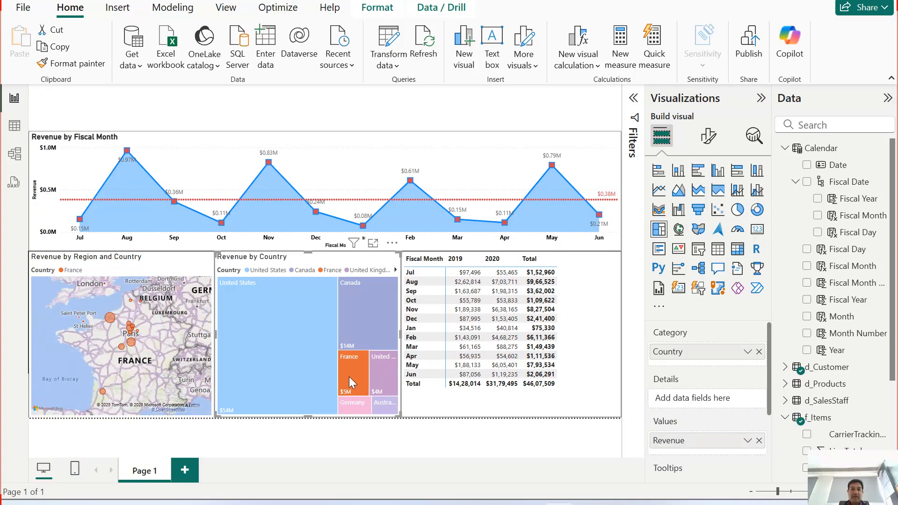
left_click(349, 377)
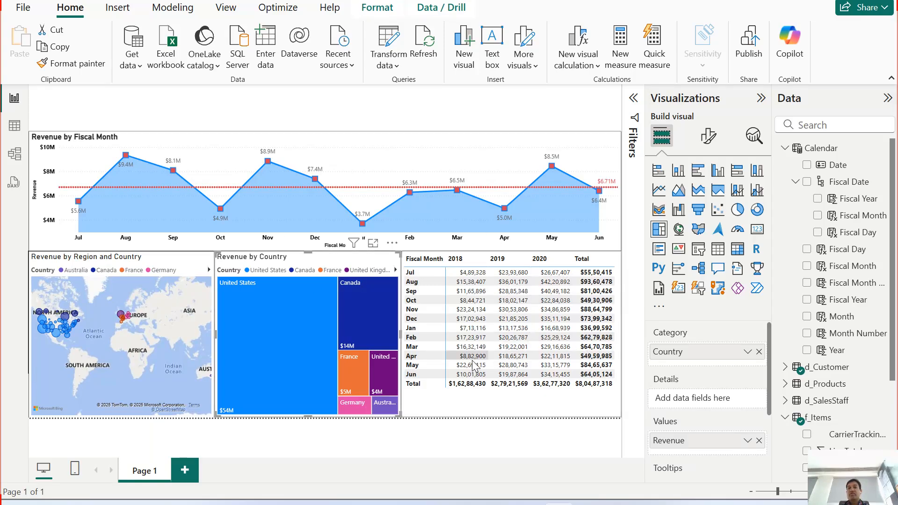
left_click(491, 124)
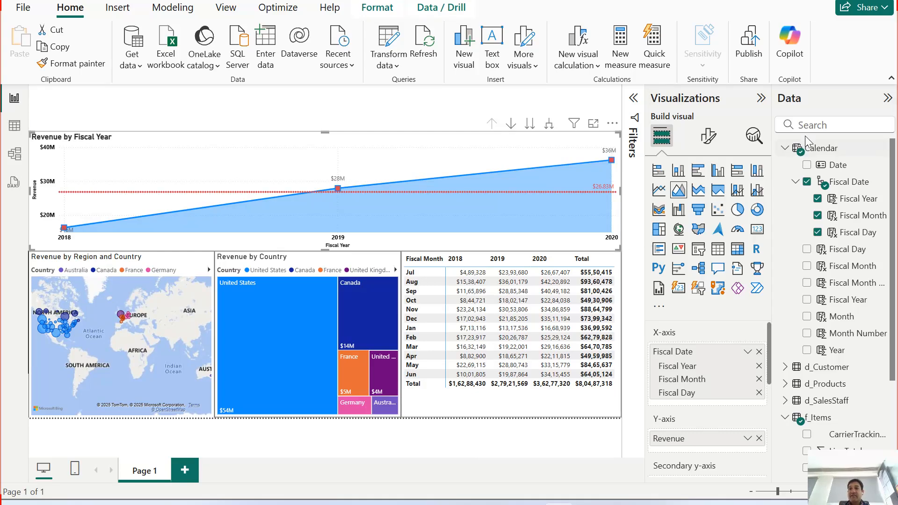
Step: Collapse the Calendar table's field list and expand the d_Customer table to review its fields
left_click(803, 151)
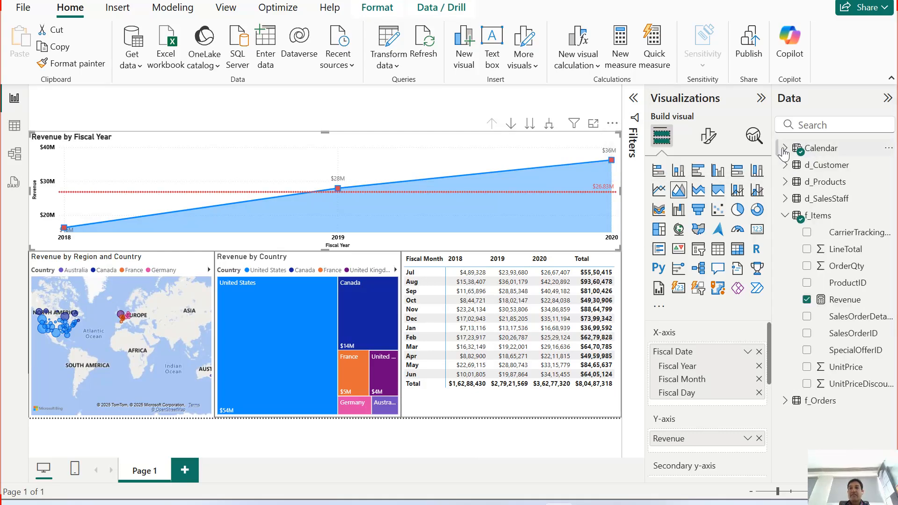
left_click(804, 152)
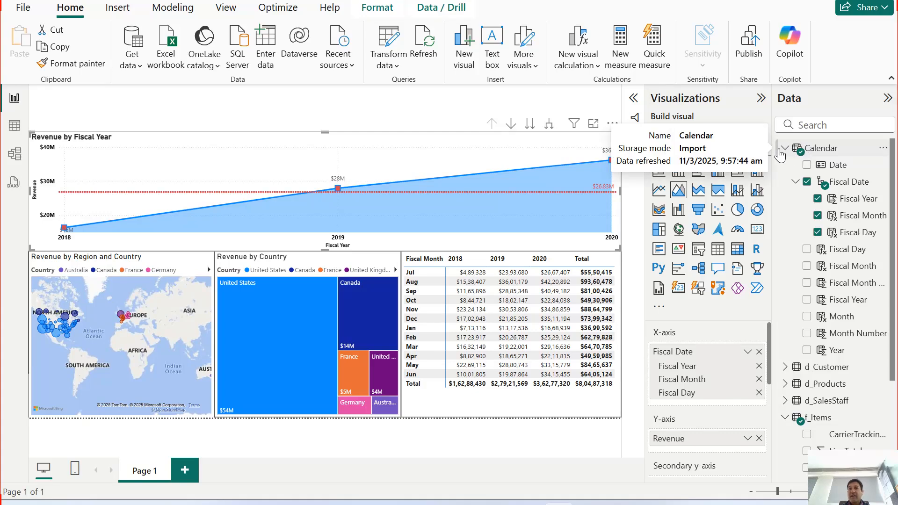
left_click(806, 152)
left_click(787, 150)
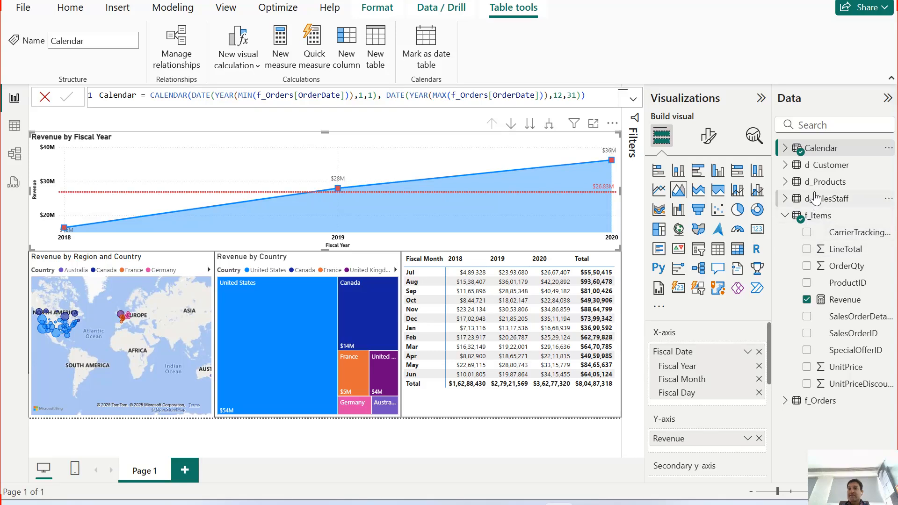
left_click(785, 166)
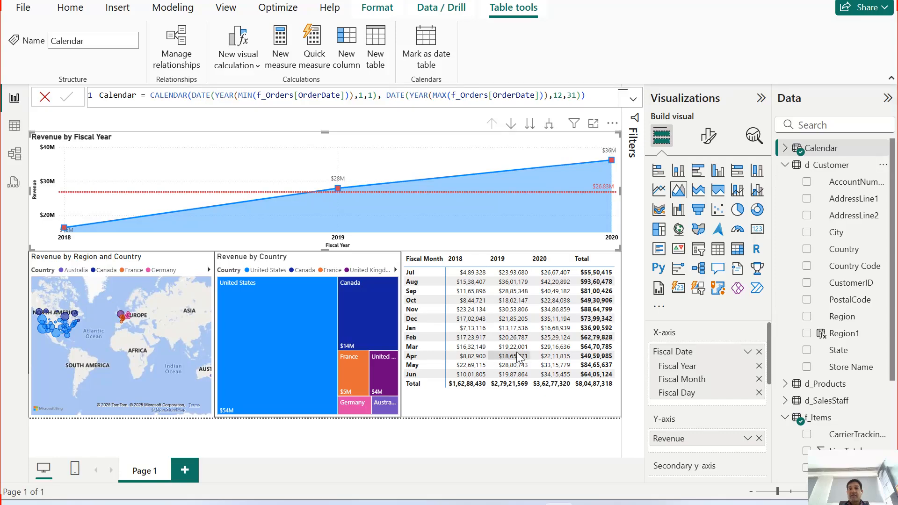
Step: Expand the area chart to show revenue by fiscal year and fiscal month, and drill it back up to fiscal year
left_click(384, 123)
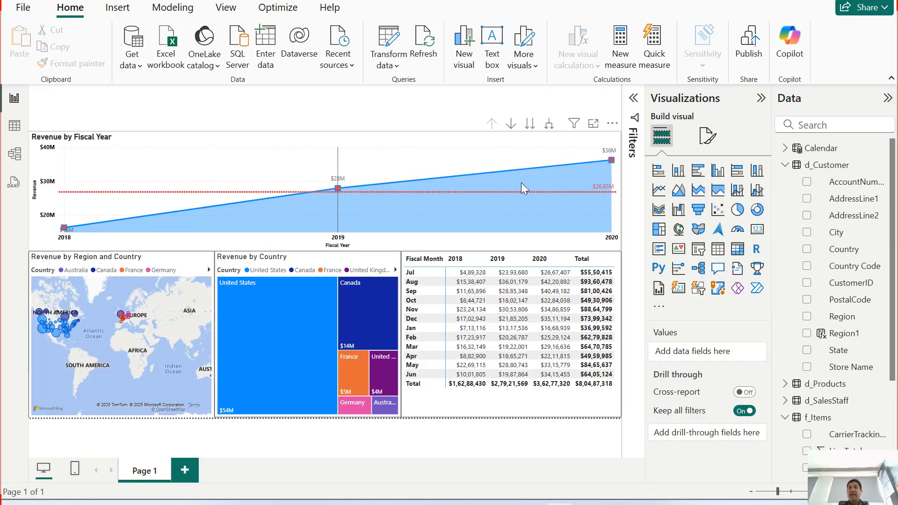
mouse_move(536, 178)
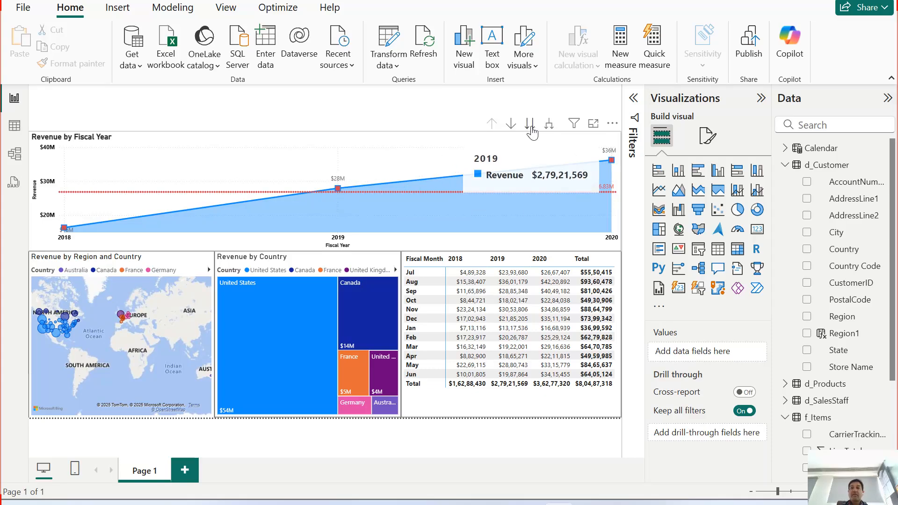
left_click(550, 123)
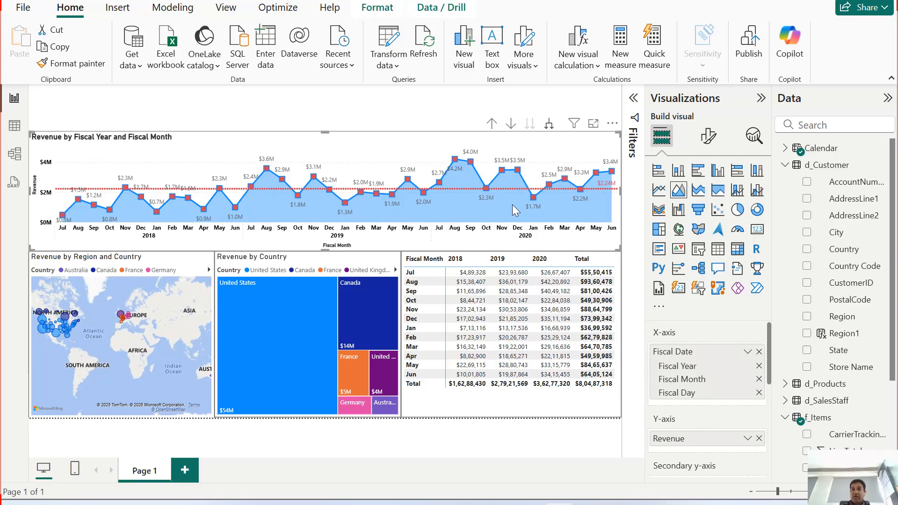
left_click(492, 124)
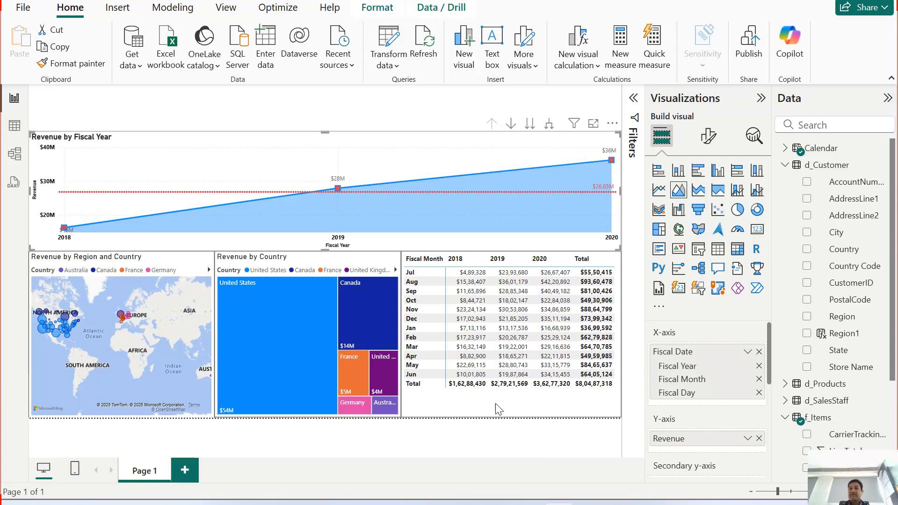
Step: Show the Calendar table's fields instead of d_Customer's, and review the area chart's analytics, formatting and data-field options
left_click(785, 164)
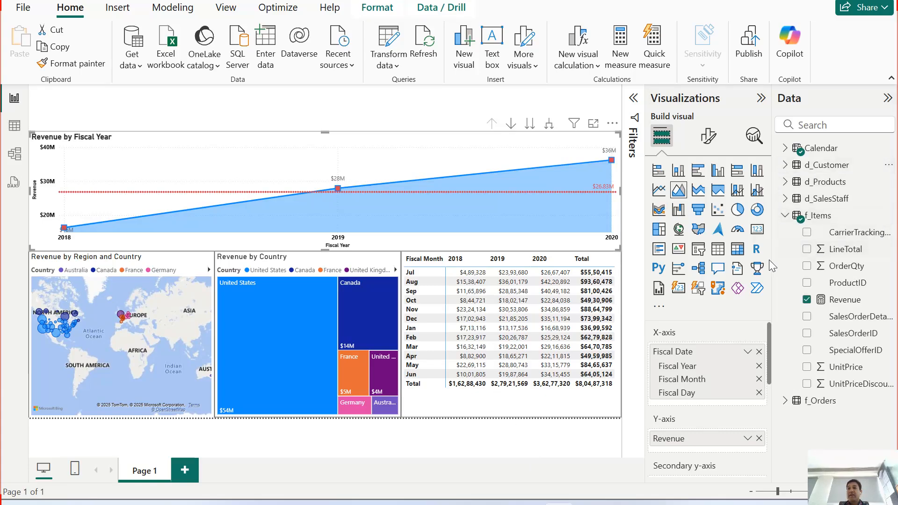
left_click(785, 147)
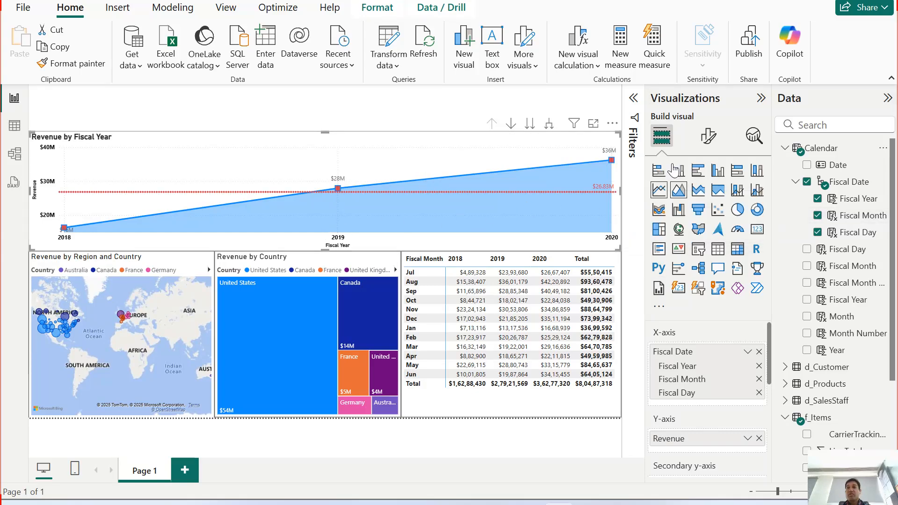
left_click(754, 137)
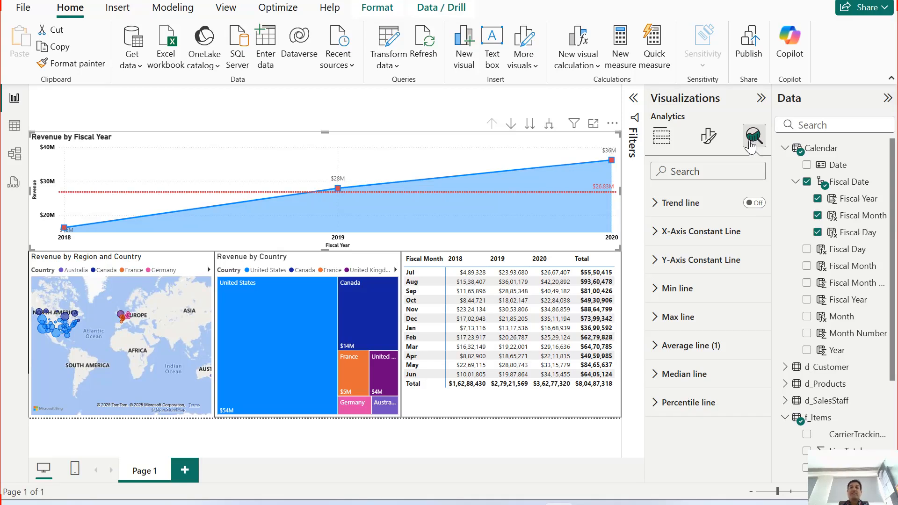
left_click(708, 138)
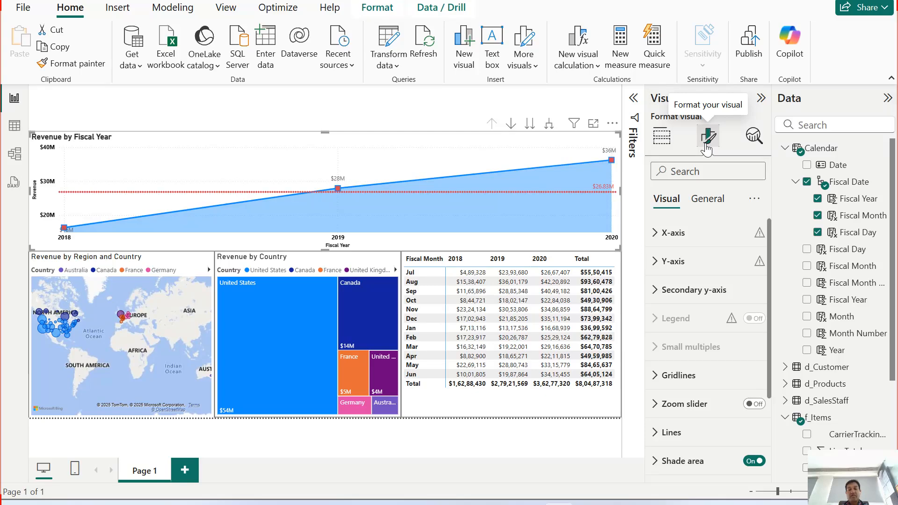
left_click(663, 143)
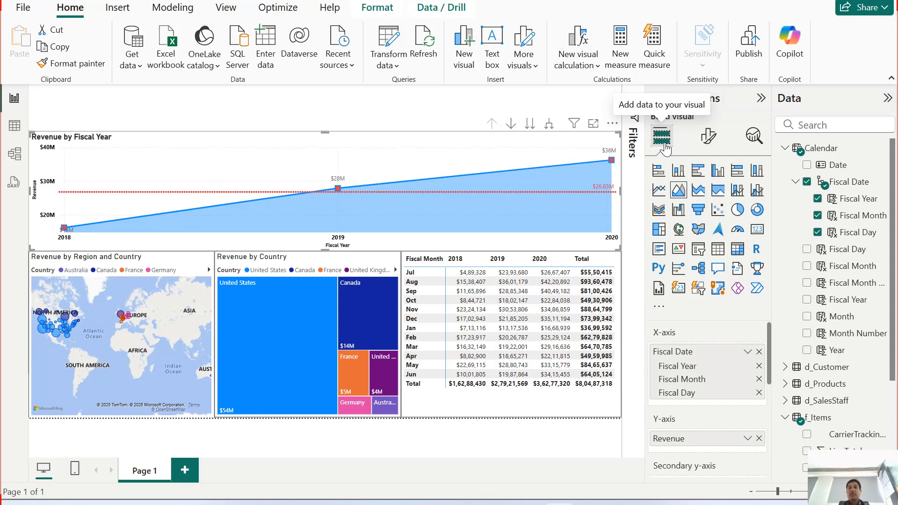